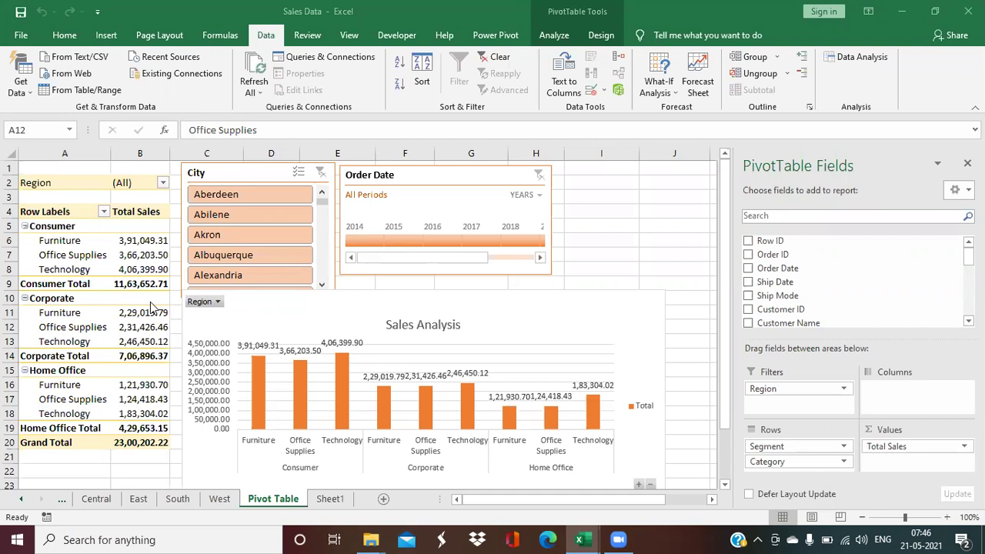
Step: Create a blank workbook and connect it to the Access database PowerBI.accdb from the Downloads folder
{"action": "left_click", "coordinate": [70, 39]}
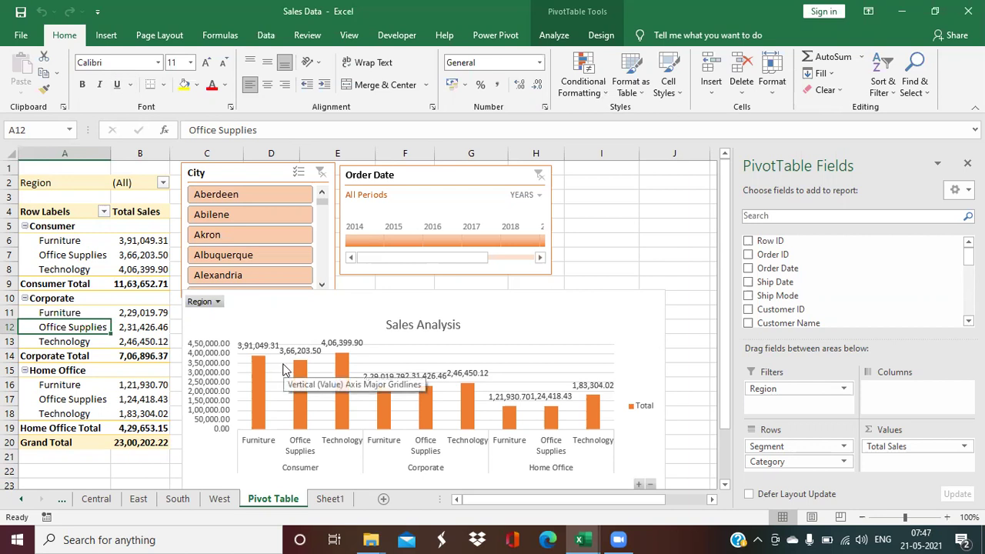
{"action": "key", "text": "ctrl+n"}
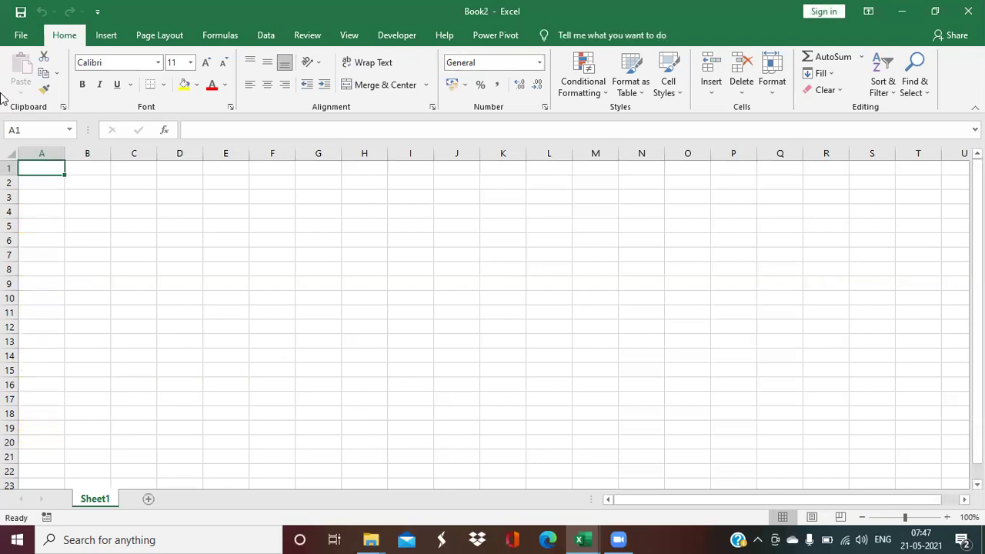
{"action": "left_click", "coordinate": [267, 36]}
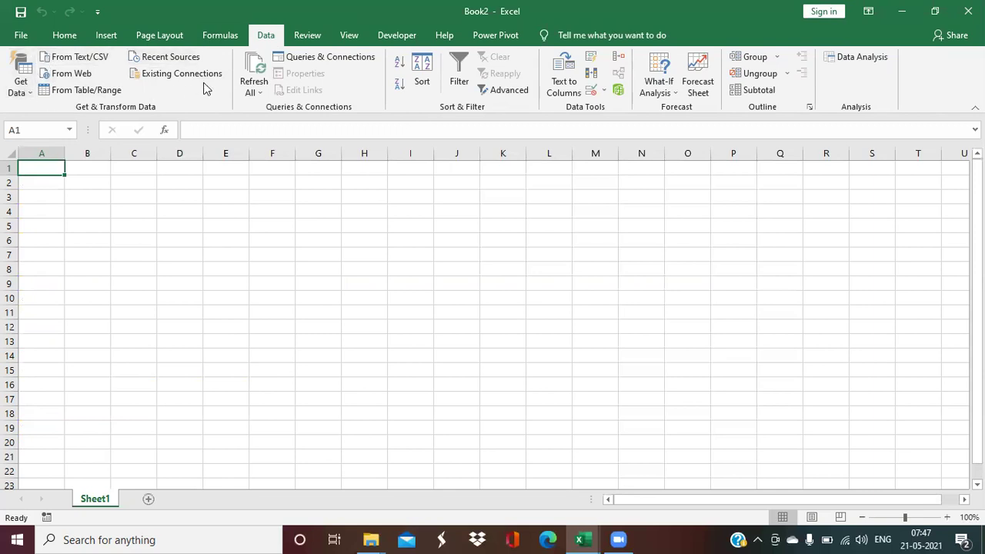
{"action": "left_click", "coordinate": [31, 93]}
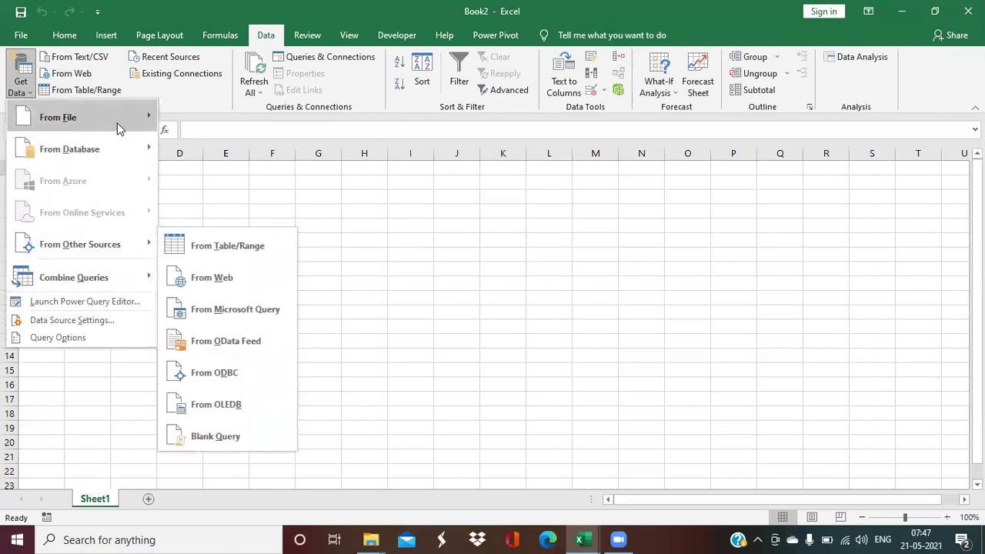
{"action": "mouse_move", "coordinate": [117, 123]}
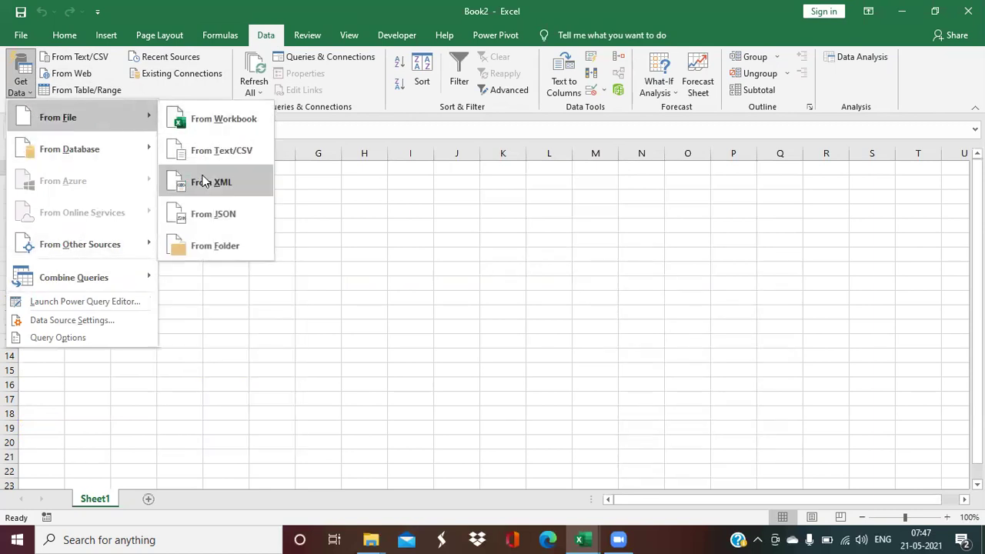
{"action": "mouse_move", "coordinate": [123, 154]}
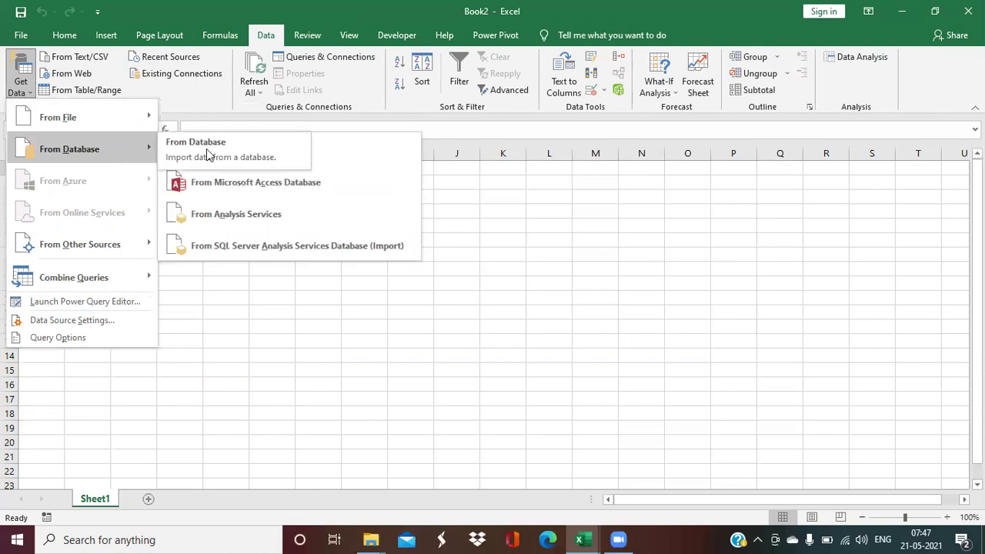
{"action": "left_click", "coordinate": [283, 186]}
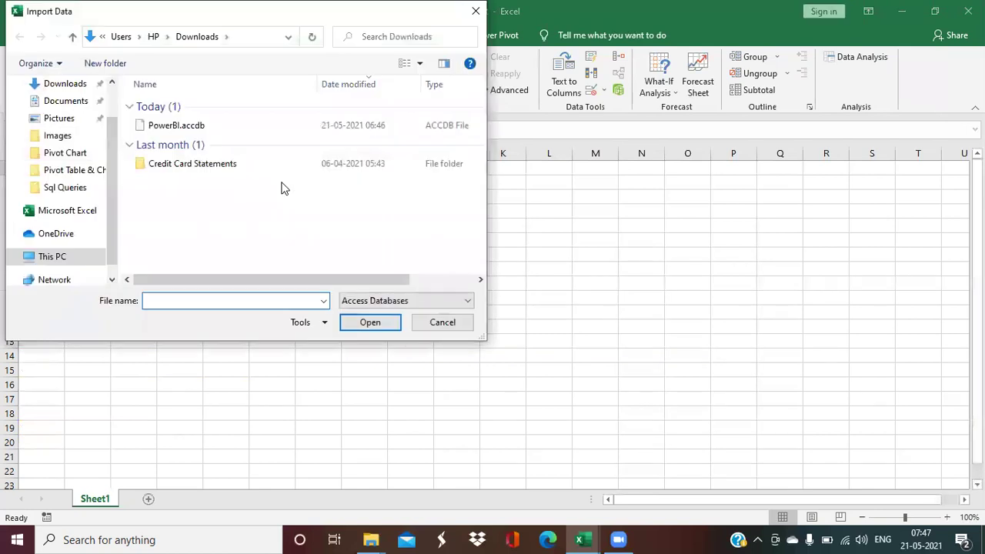
{"action": "left_click", "coordinate": [200, 126]}
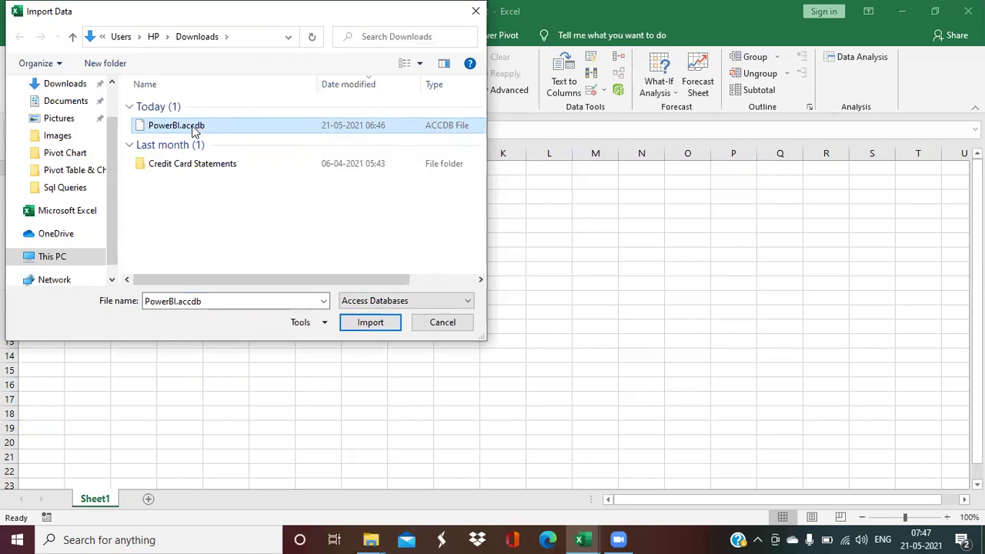
{"action": "left_click", "coordinate": [364, 324]}
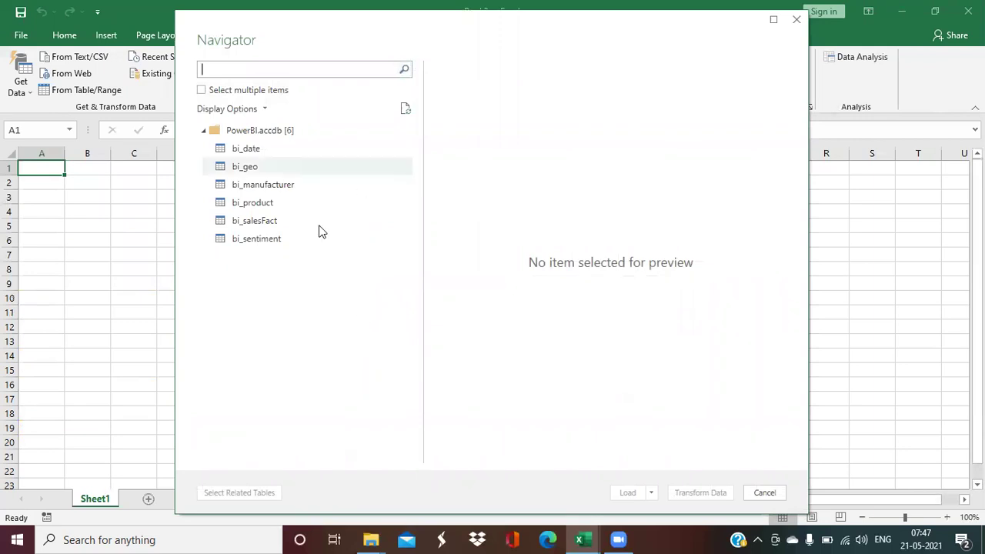
Step: Allow selecting multiple items and preview the bi_date, bi_geo, bi_manufacturer and bi_product tables
{"action": "left_click", "coordinate": [200, 91]}
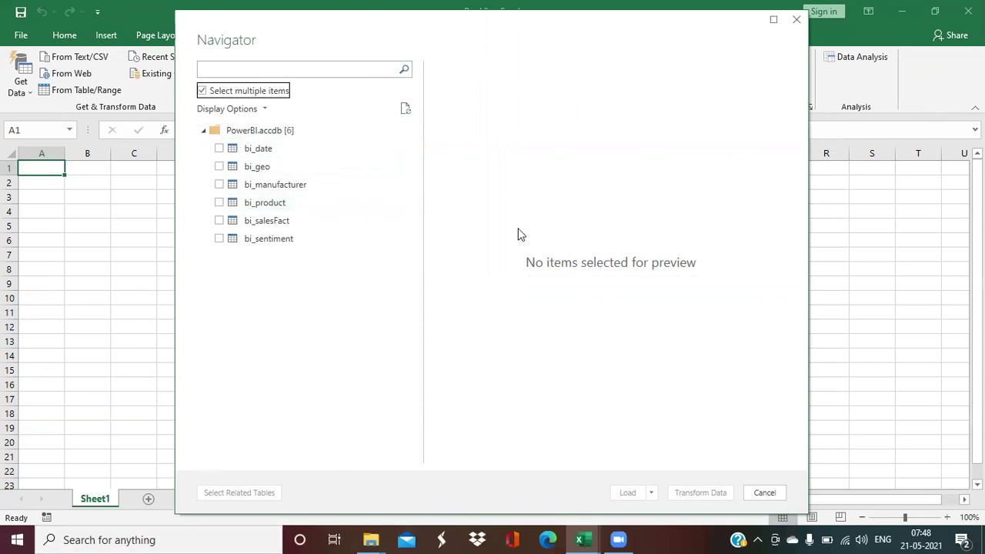
{"action": "left_click", "coordinate": [261, 151]}
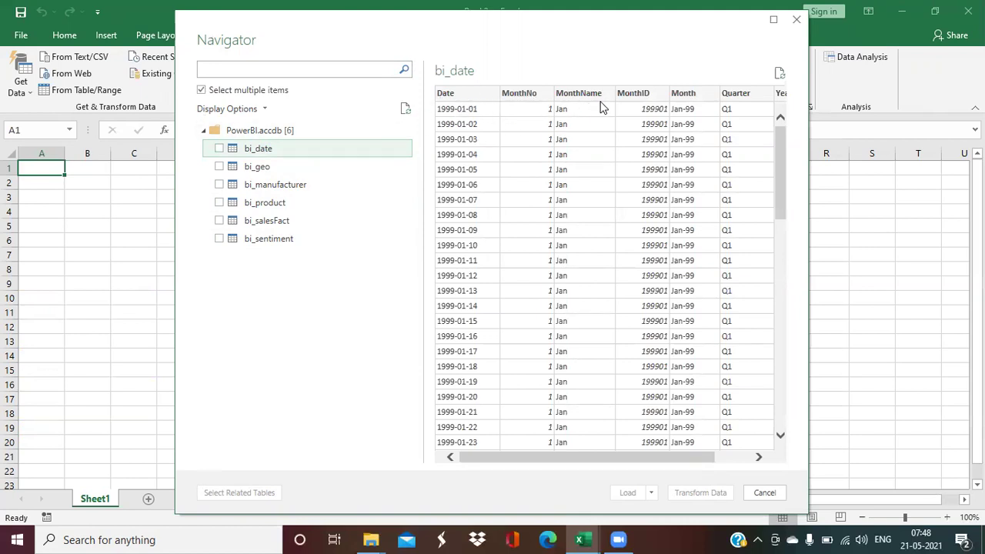
{"action": "left_click_drag", "start_coordinate": [618, 458], "coordinate": [592, 463]}
{"action": "left_click", "coordinate": [259, 172]}
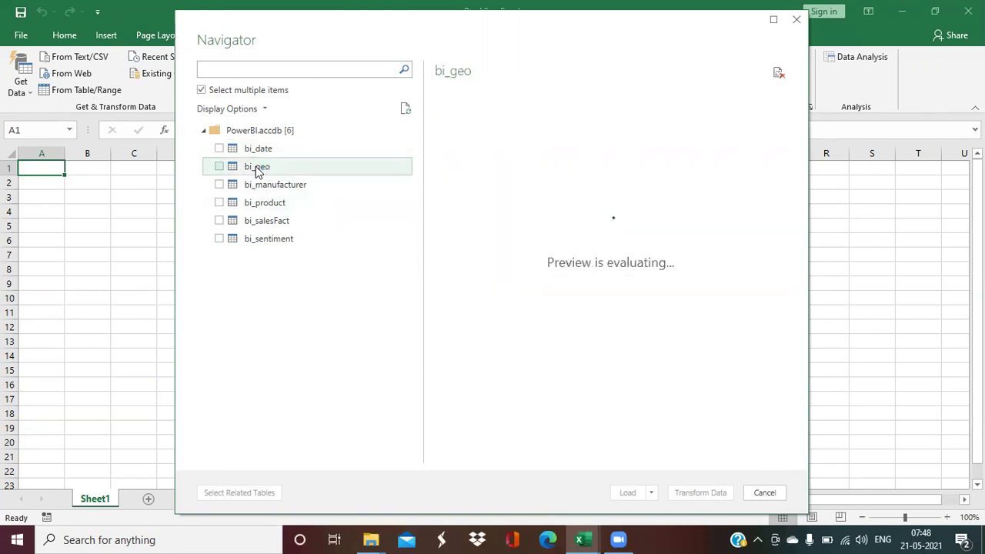
{"action": "left_click", "coordinate": [260, 187]}
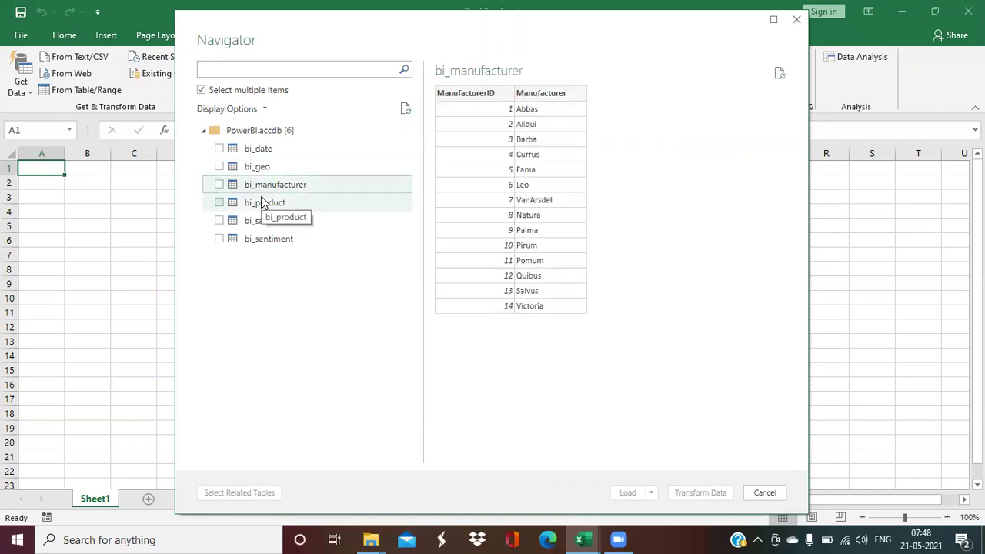
{"action": "left_click", "coordinate": [262, 203]}
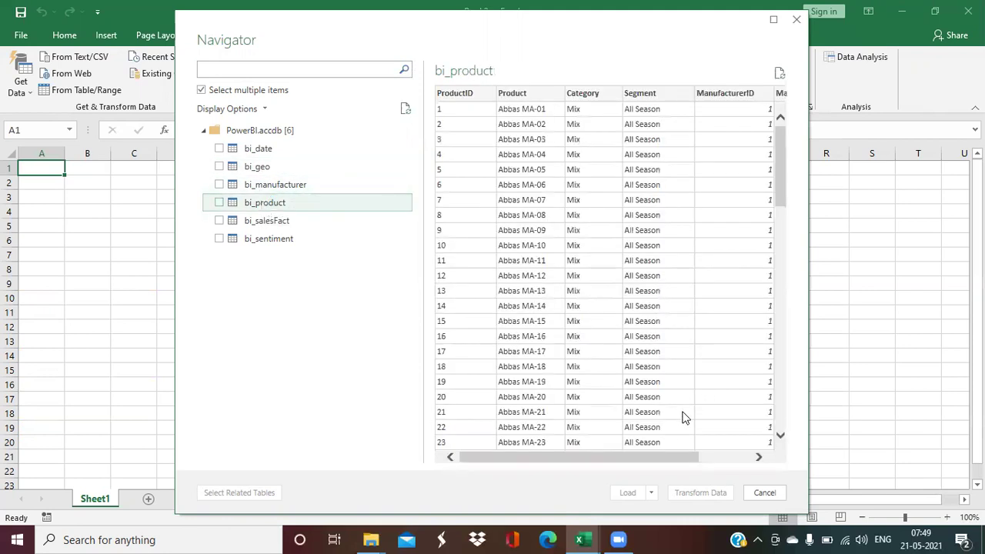
{"action": "left_click_drag", "start_coordinate": [673, 459], "coordinate": [623, 463]}
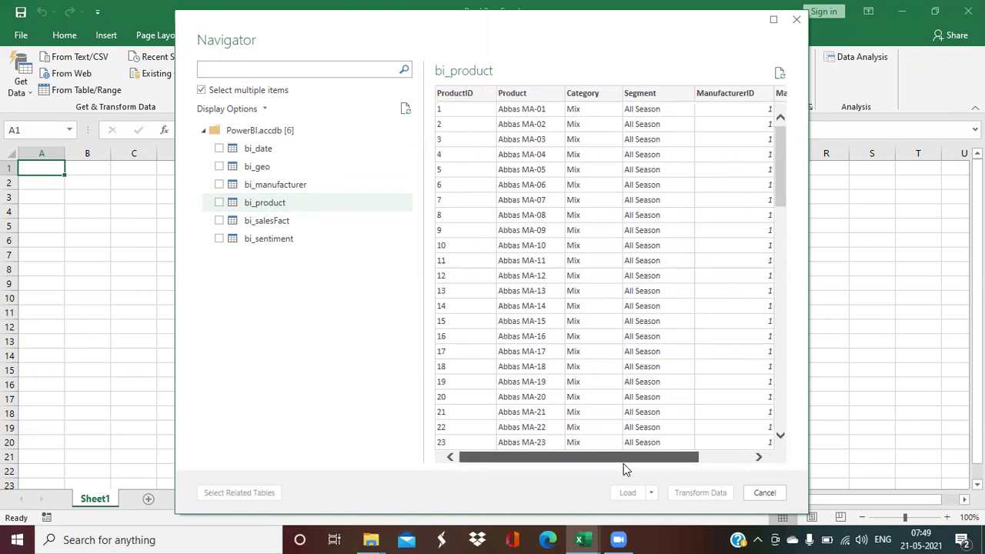
Step: Select the bi_date, bi_geo, bi_manufacturer, bi_product, bi_salesFact and bi_sentiment tables for import
{"action": "left_click", "coordinate": [220, 149]}
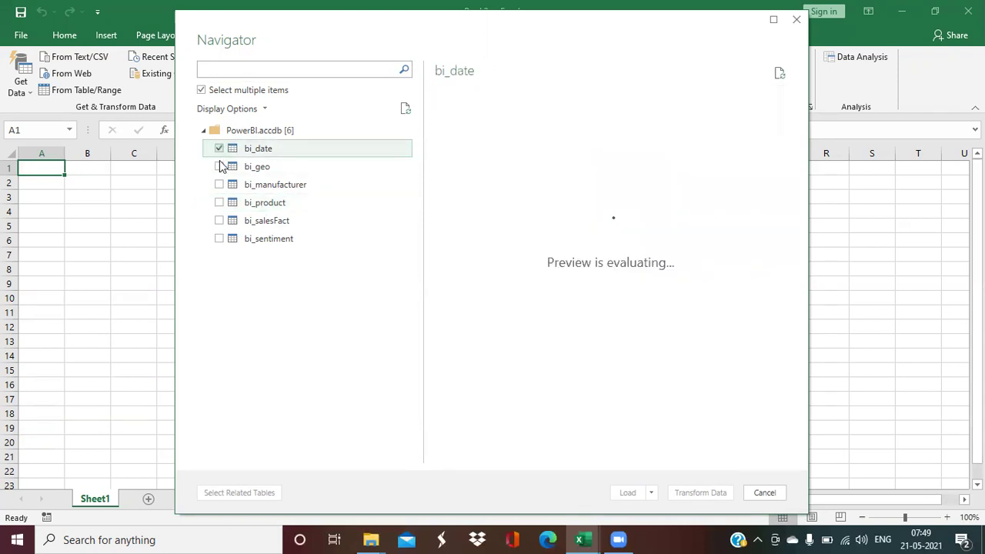
{"action": "left_click", "coordinate": [220, 167]}
{"action": "left_click", "coordinate": [220, 186]}
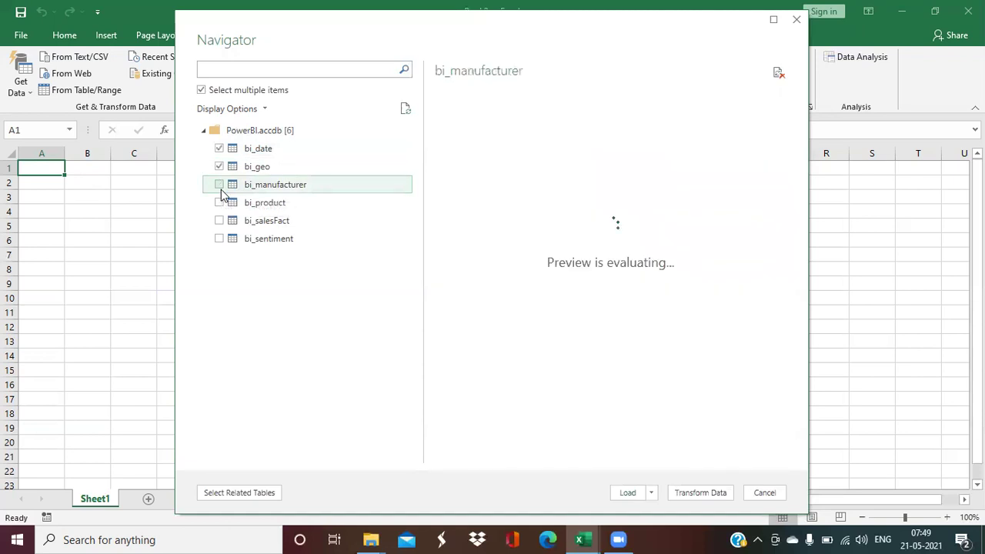
{"action": "left_click", "coordinate": [219, 203]}
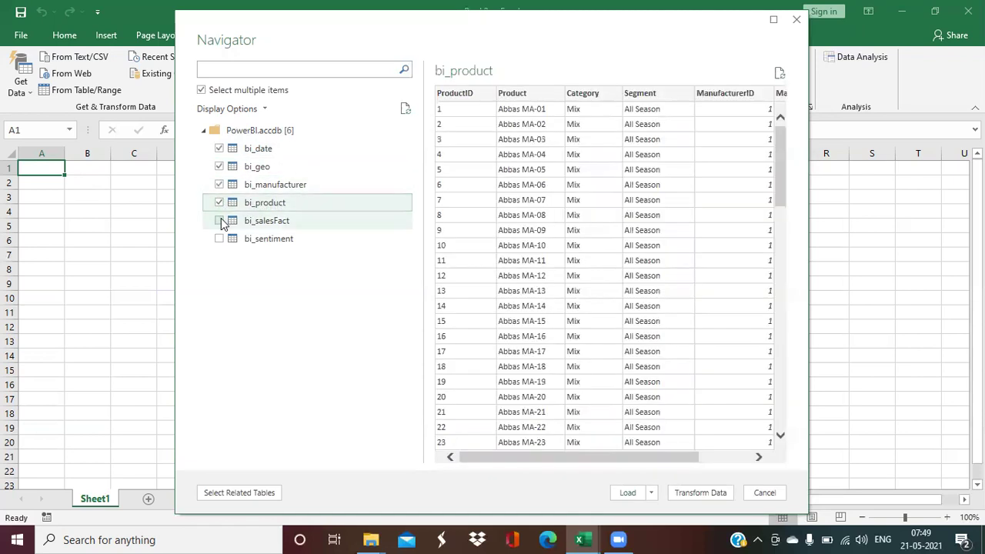
{"action": "left_click", "coordinate": [220, 222]}
{"action": "left_click", "coordinate": [219, 240]}
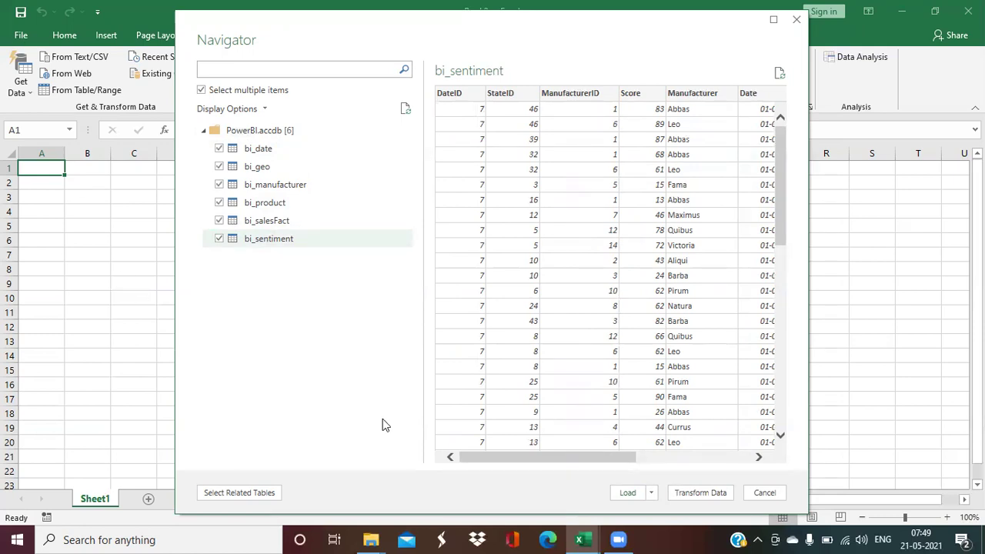
Step: Preview the bi_date table and open all selected tables in Power Query Editor to transform their data
{"action": "left_click_drag", "start_coordinate": [513, 465], "coordinate": [477, 444]}
{"action": "left_click", "coordinate": [260, 152]}
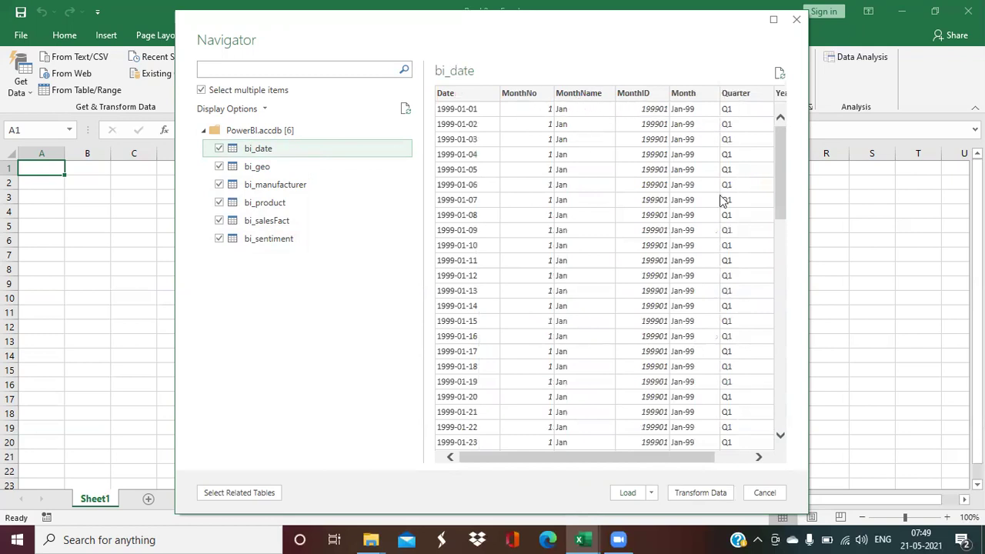
{"action": "left_click_drag", "start_coordinate": [654, 457], "coordinate": [605, 458]}
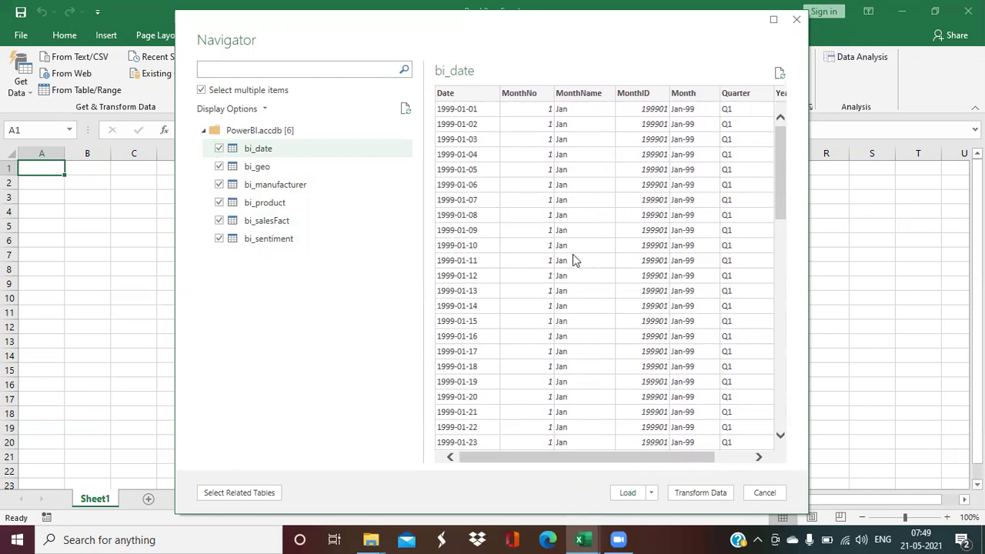
{"action": "left_click", "coordinate": [699, 493]}
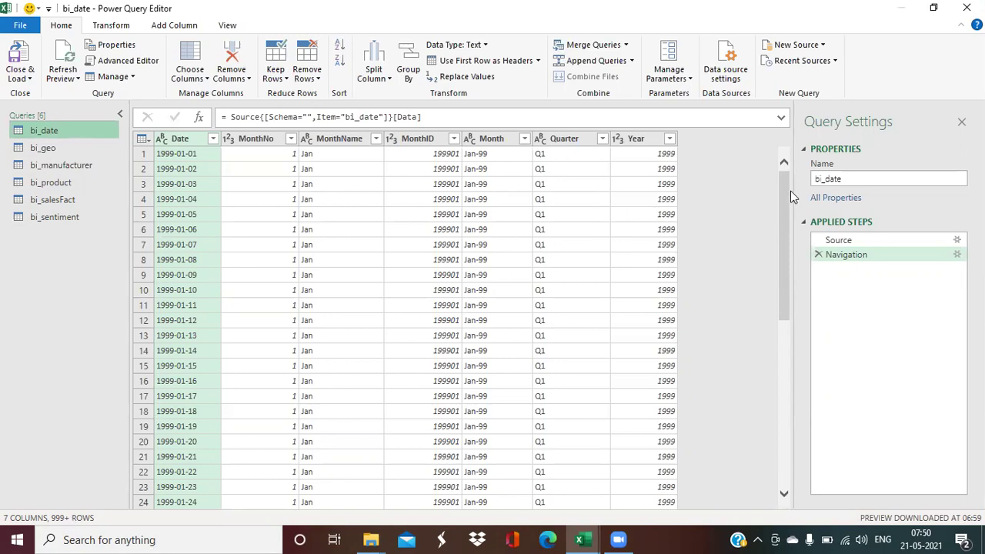
Step: Look through the bi_date rows and rename the bi_date query as Date
{"action": "left_click_drag", "start_coordinate": [788, 188], "coordinate": [777, 468]}
{"action": "left_click_drag", "start_coordinate": [786, 387], "coordinate": [785, 179]}
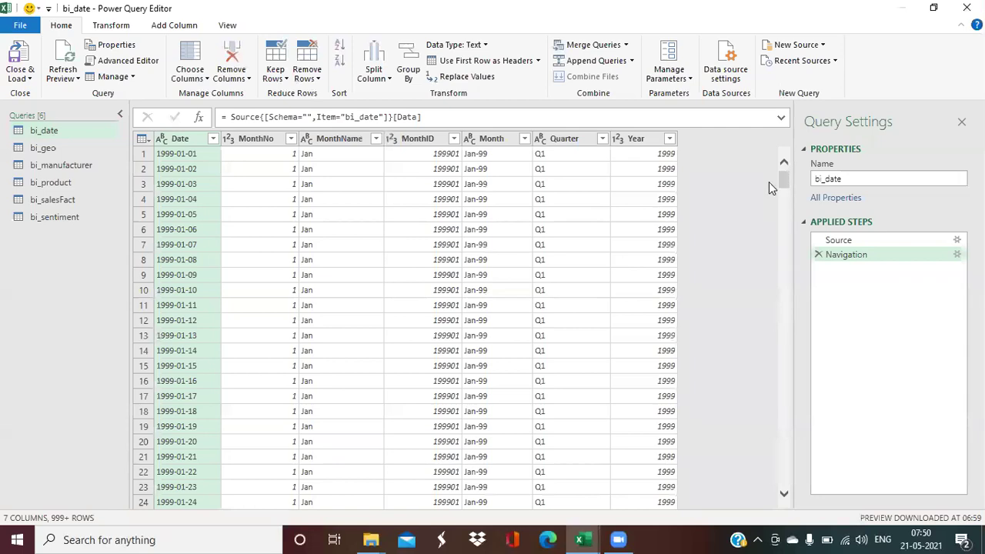
{"action": "left_click", "coordinate": [45, 148]}
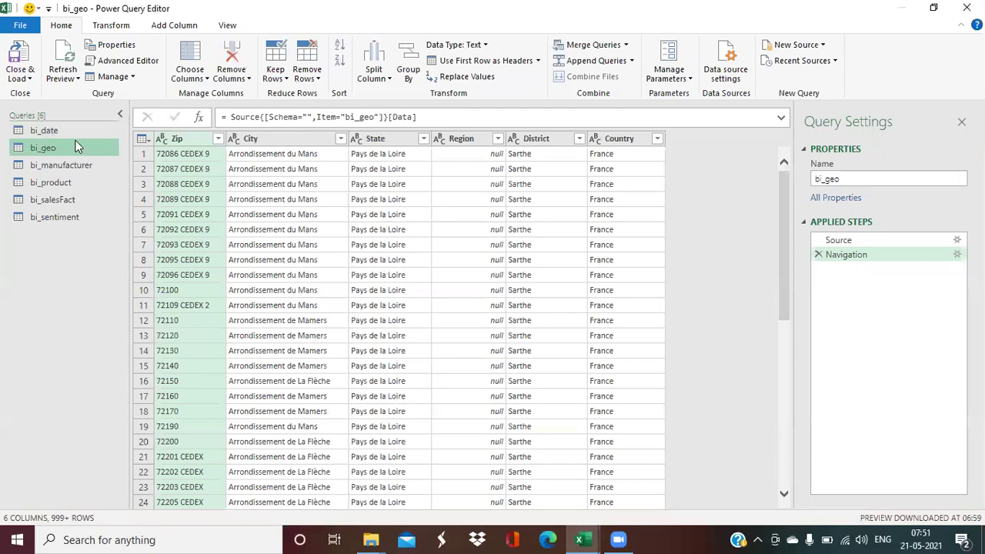
{"action": "left_click", "coordinate": [54, 131]}
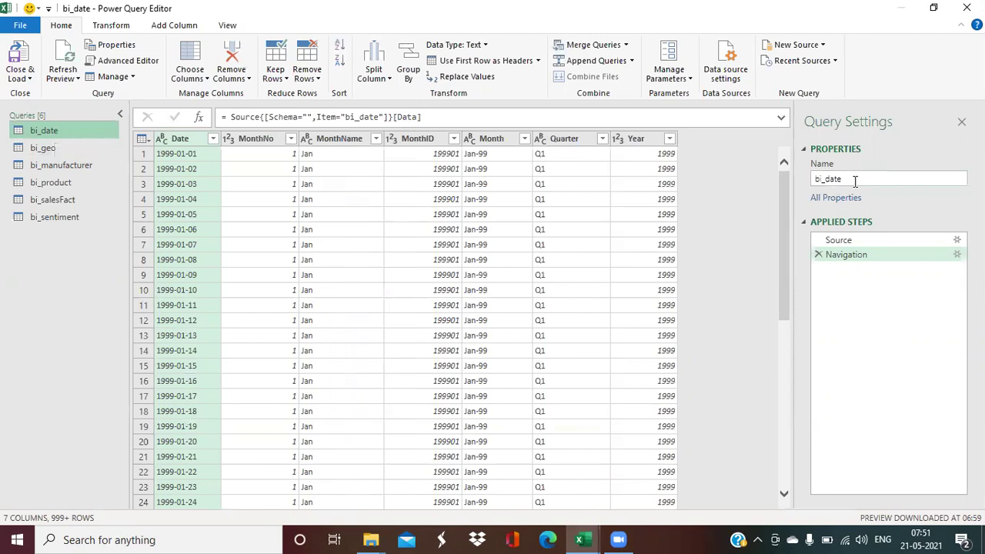
{"action": "left_click_drag", "start_coordinate": [858, 180], "coordinate": [805, 181]}
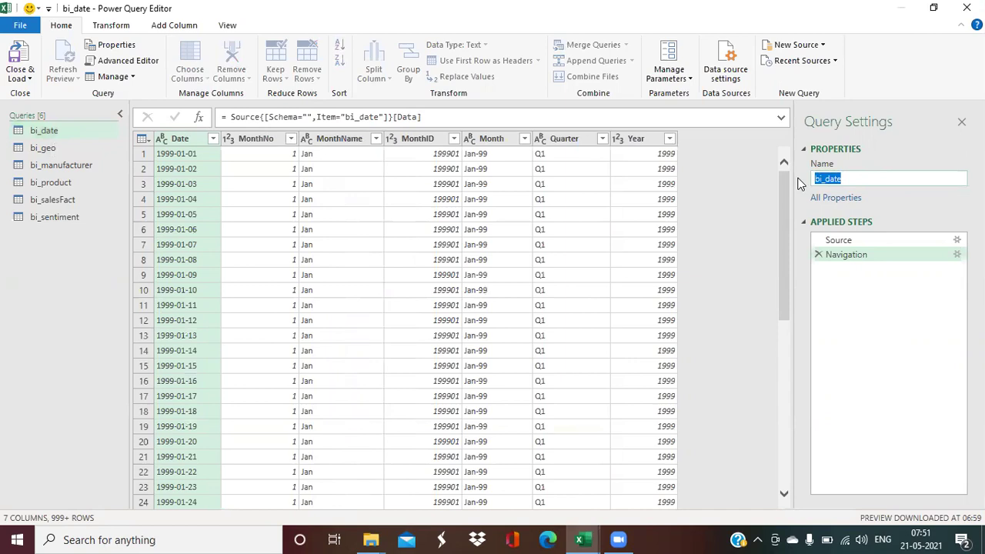
{"action": "type", "text": "Dste"}
{"action": "key", "text": "BackSpace"}
{"action": "key", "text": "BackSpace"}
{"action": "key", "text": "BackSpace"}
{"action": "type", "text": "ate"}
{"action": "key", "text": "Return"}
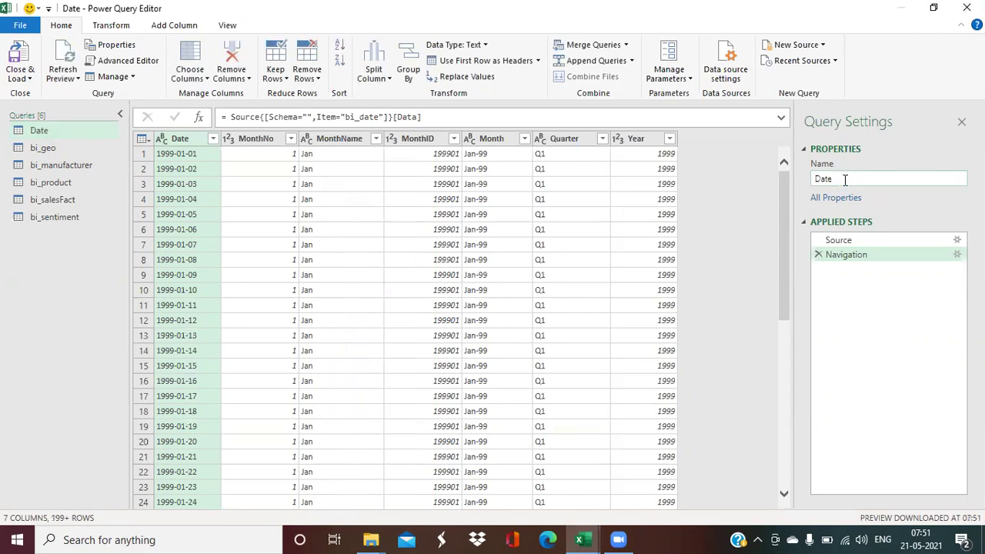
Step: Rename the bi_geo query as dimGeo
{"action": "left_click", "coordinate": [58, 148]}
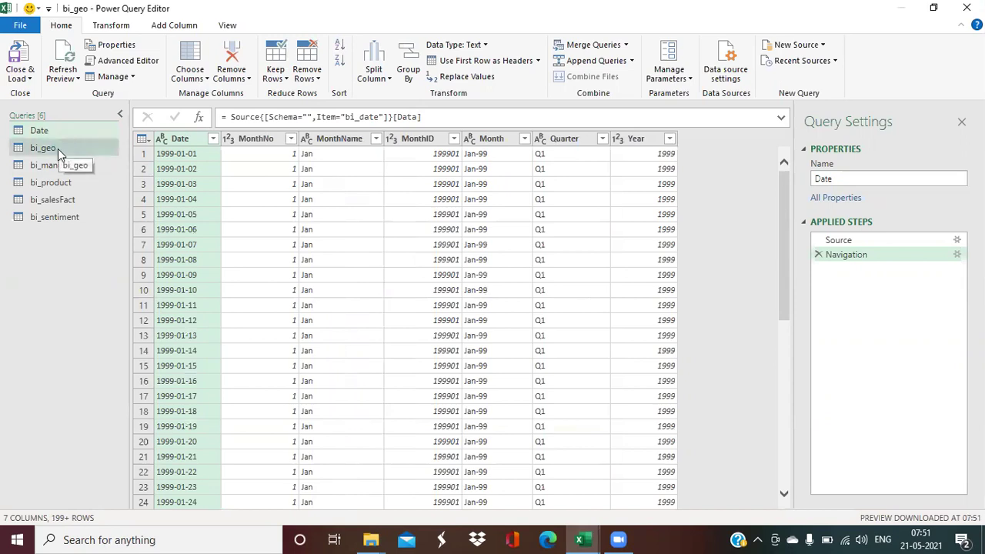
{"action": "left_click", "coordinate": [854, 178]}
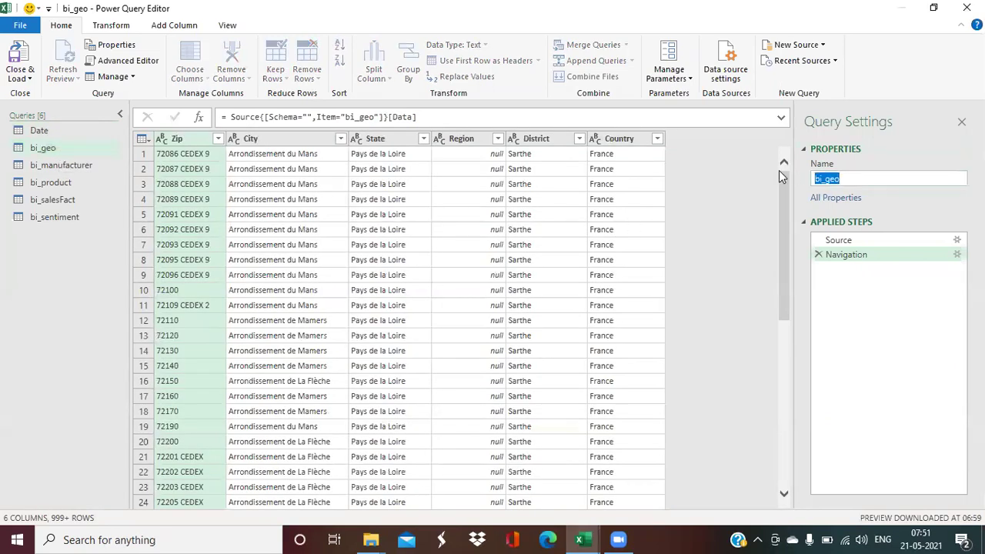
{"action": "type", "text": "dim"}
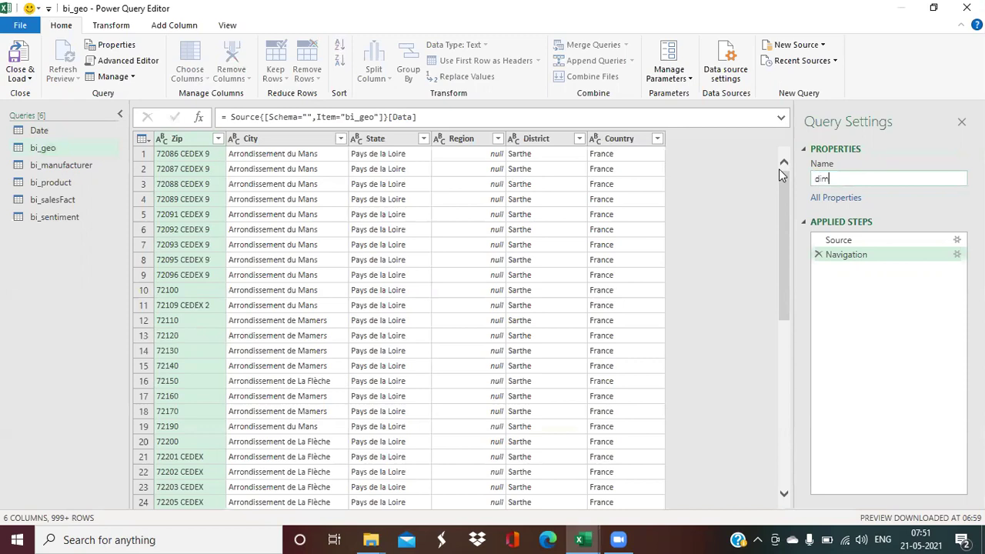
{"action": "type", "text": "GEo"}
{"action": "key", "text": "Return"}
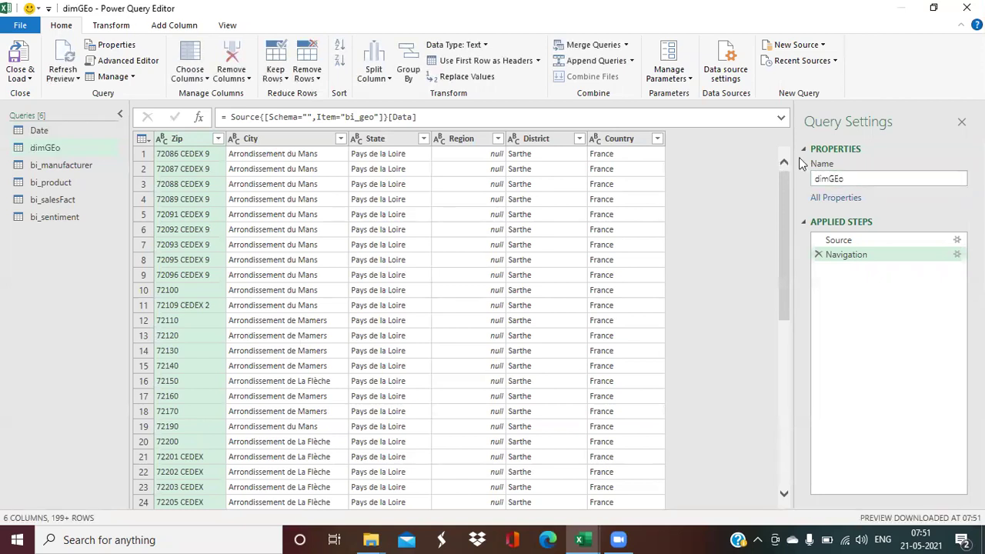
{"action": "left_click", "coordinate": [863, 174]}
{"action": "key", "text": "BackSpace"}
{"action": "key", "text": "BackSpace"}
{"action": "type", "text": "eo"}
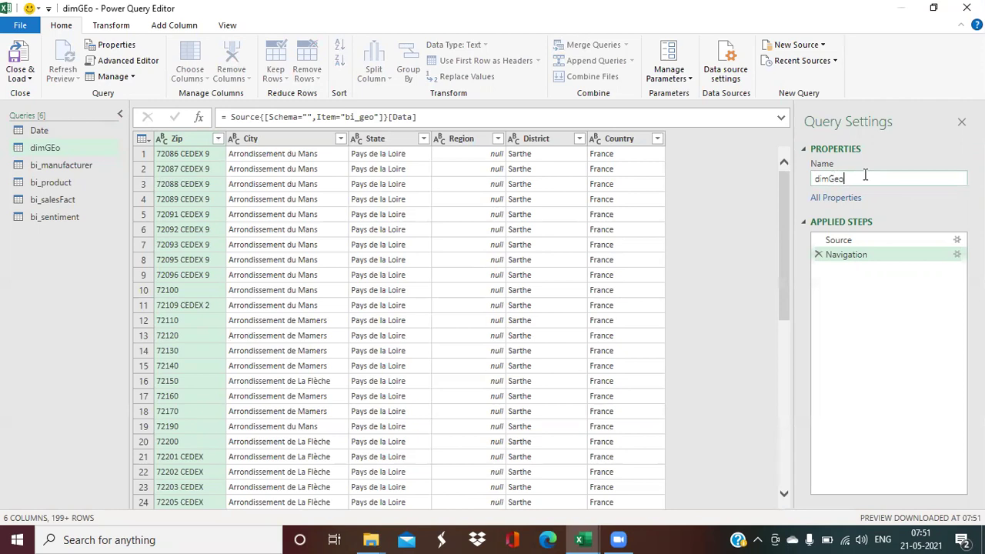
{"action": "key", "text": "Return"}
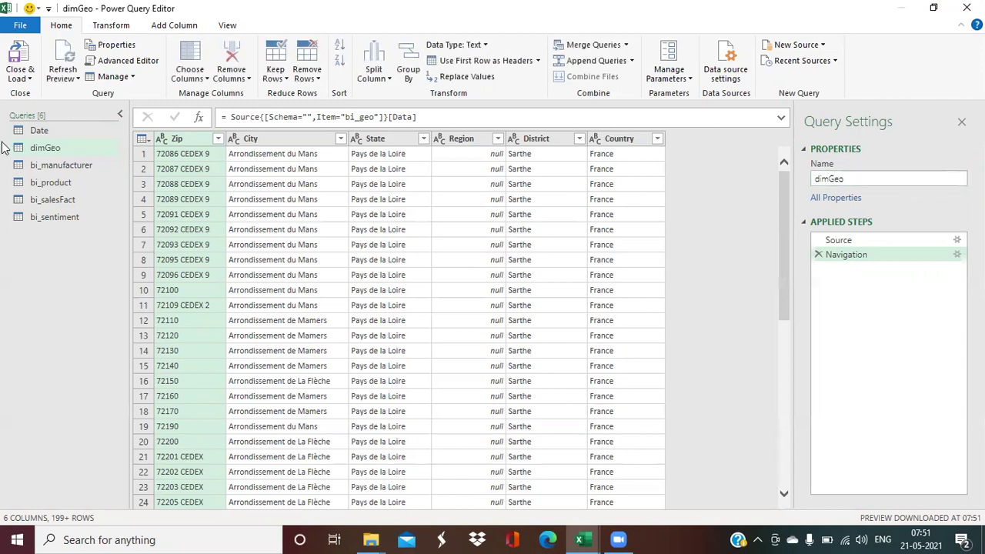
Step: Rename the bi_manufacturer query as dimManufacturuer
{"action": "left_click", "coordinate": [55, 167]}
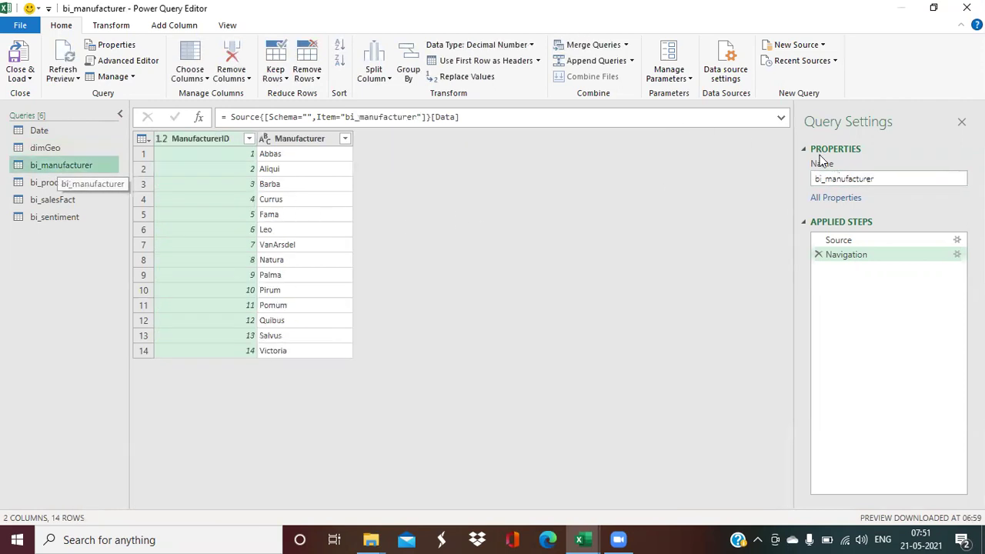
{"action": "left_click_drag", "start_coordinate": [877, 178], "coordinate": [722, 173]}
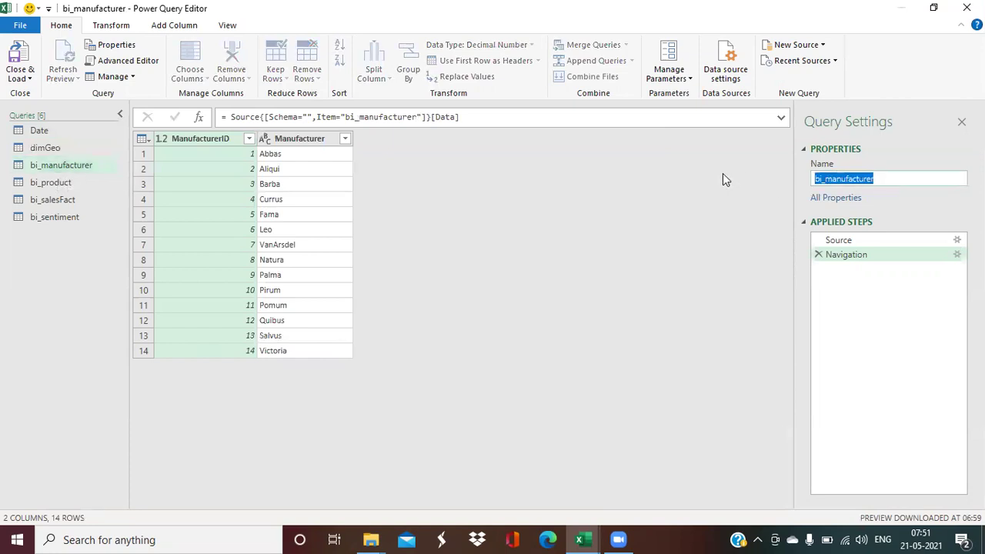
{"action": "type", "text": "dim"}
{"action": "type", "text": "Maste"}
{"action": "key", "text": "BackSpace"}
{"action": "key", "text": "BackSpace"}
{"action": "key", "text": "BackSpace"}
{"action": "key", "text": "BackSpace"}
{"action": "type", "text": "anufa"}
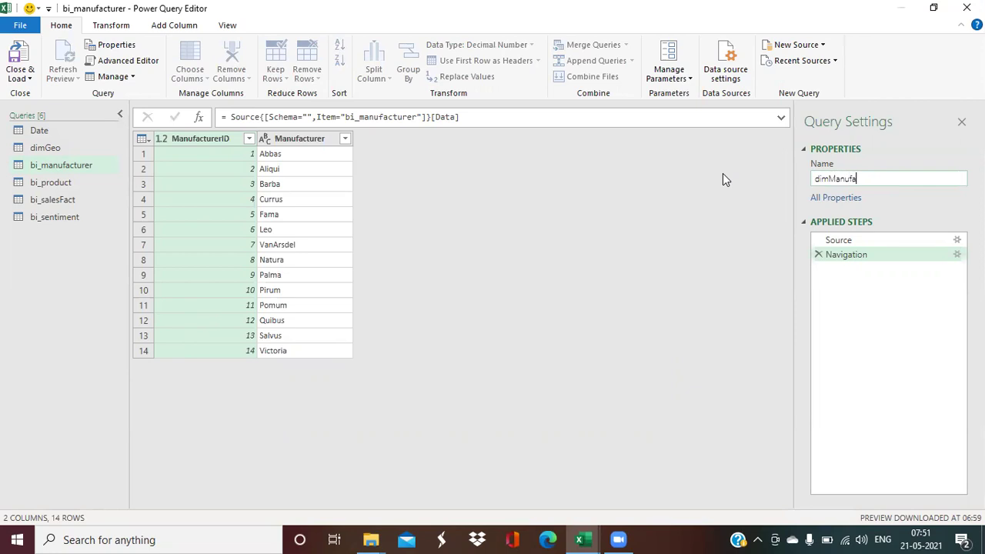
{"action": "type", "text": "cturuer"}
{"action": "key", "text": "Return"}
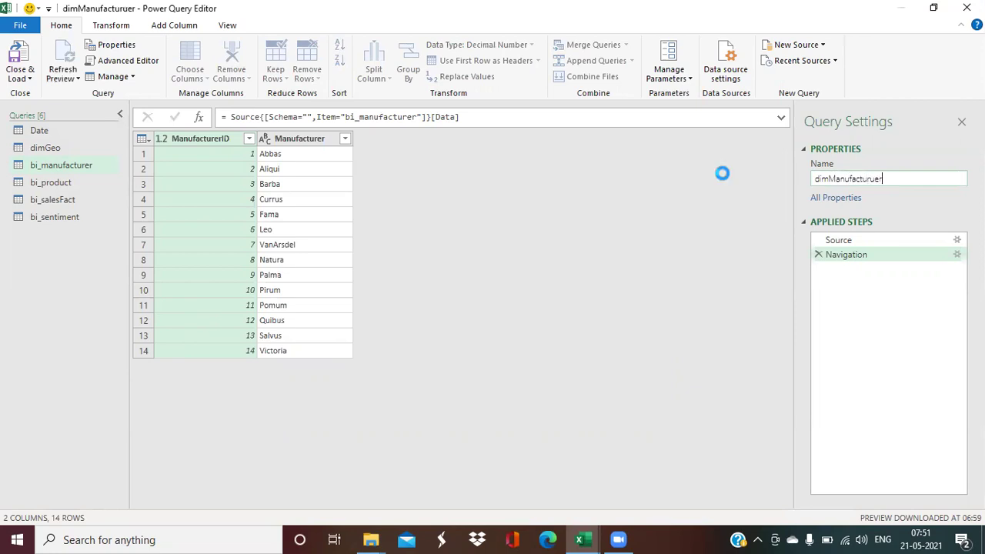
Step: Rename the bi_product query as dimproduct
{"action": "left_click", "coordinate": [109, 184]}
{"action": "left_click", "coordinate": [820, 180]}
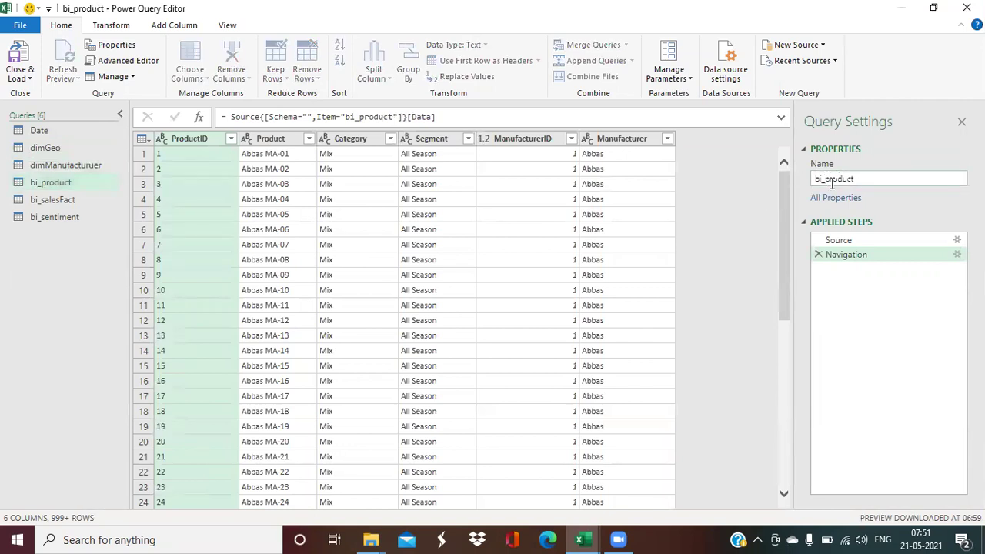
{"action": "key", "text": "BackSpace"}
{"action": "key", "text": "BackSpace"}
{"action": "key", "text": "BackSpace"}
{"action": "type", "text": "dim"}
{"action": "key", "text": "Return"}
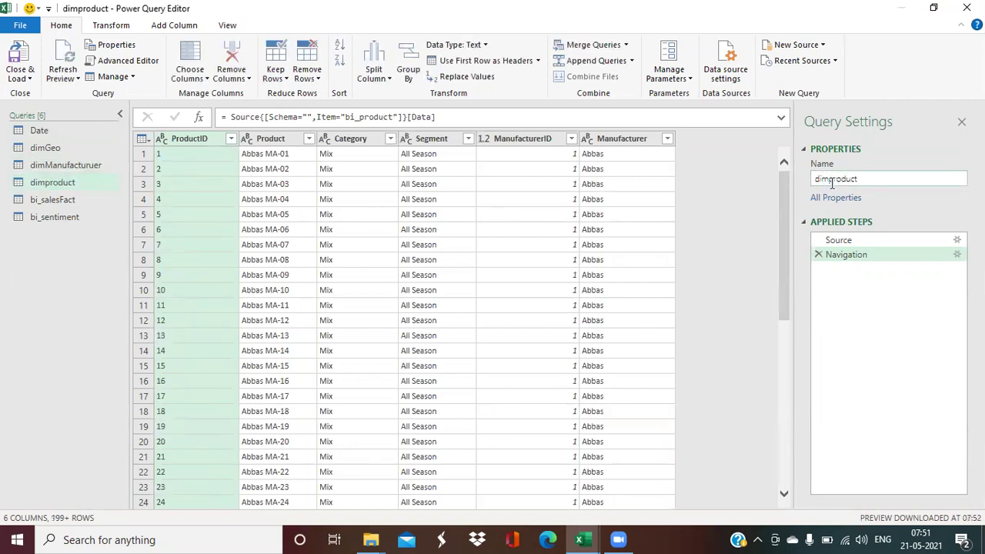
Step: Rename the bi_salesFact query as salesfact
{"action": "left_click", "coordinate": [46, 199]}
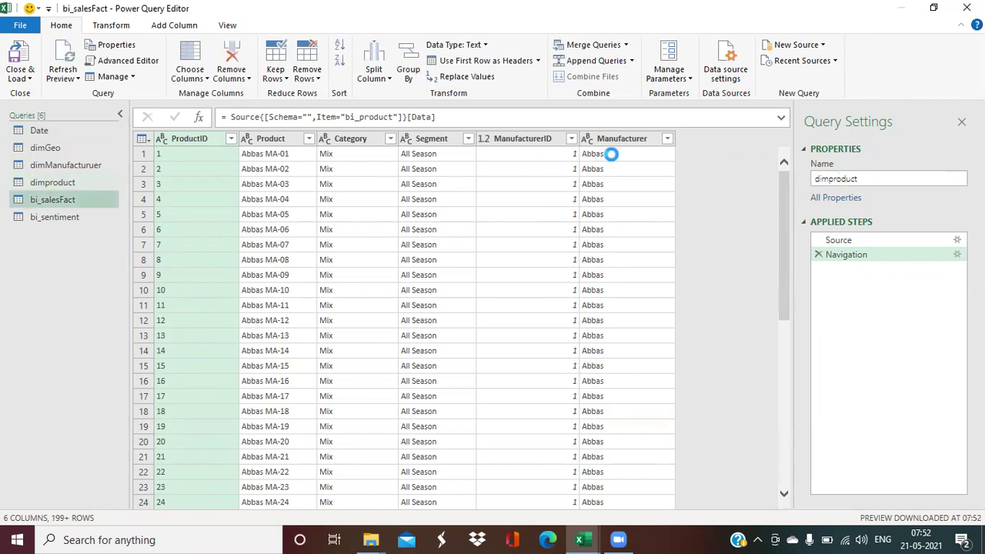
{"action": "left_click_drag", "start_coordinate": [856, 178], "coordinate": [802, 181]}
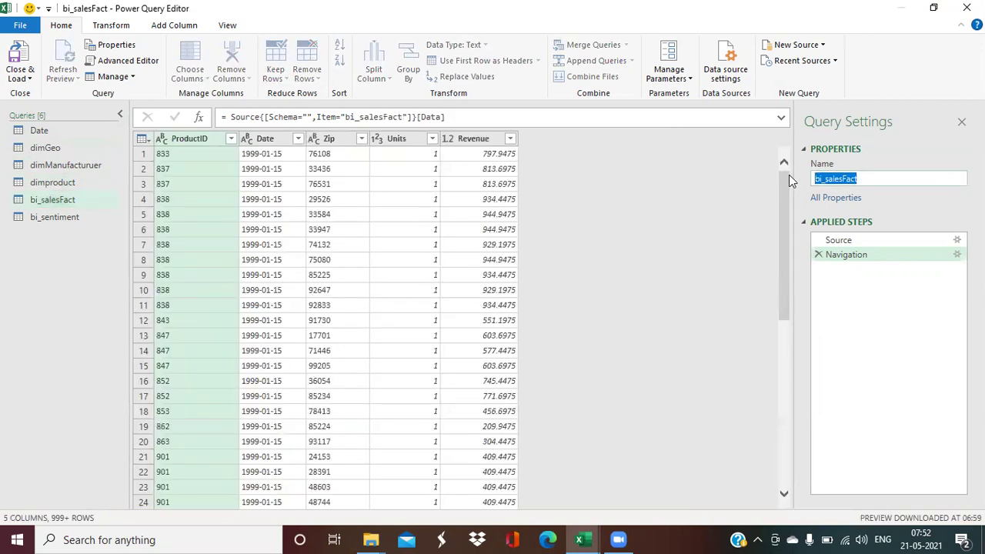
{"action": "type", "text": "salesfact"}
{"action": "key", "text": "Return"}
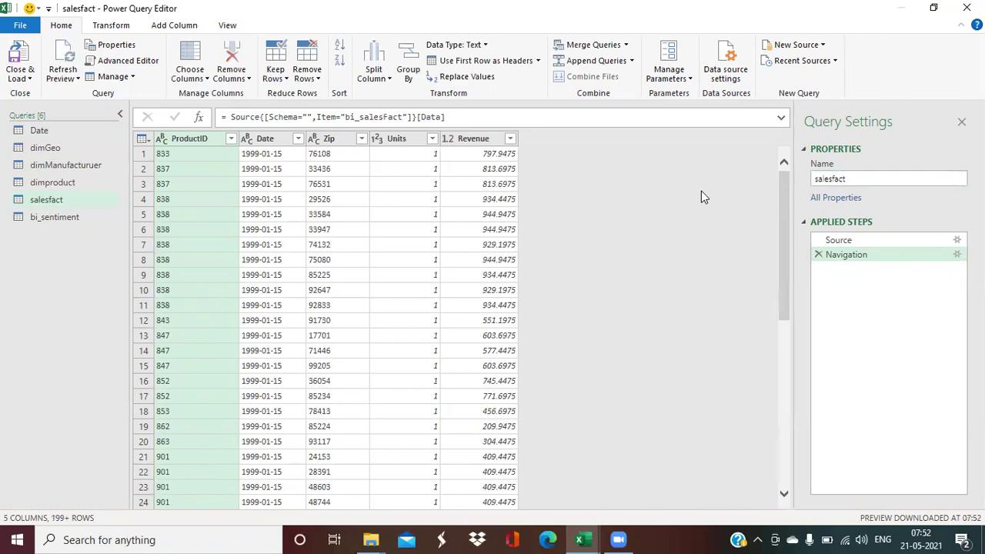
Step: Rename the bi_sentiment query as dimSentiment
{"action": "left_click", "coordinate": [70, 213]}
{"action": "left_click", "coordinate": [887, 181]}
{"action": "type", "text": "dimSentiment"}
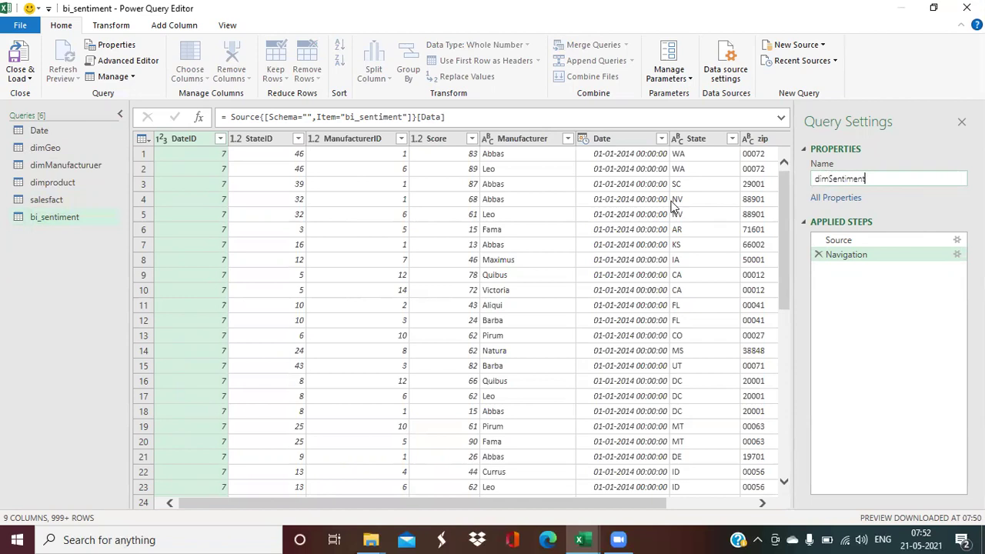
{"action": "key", "text": "Return"}
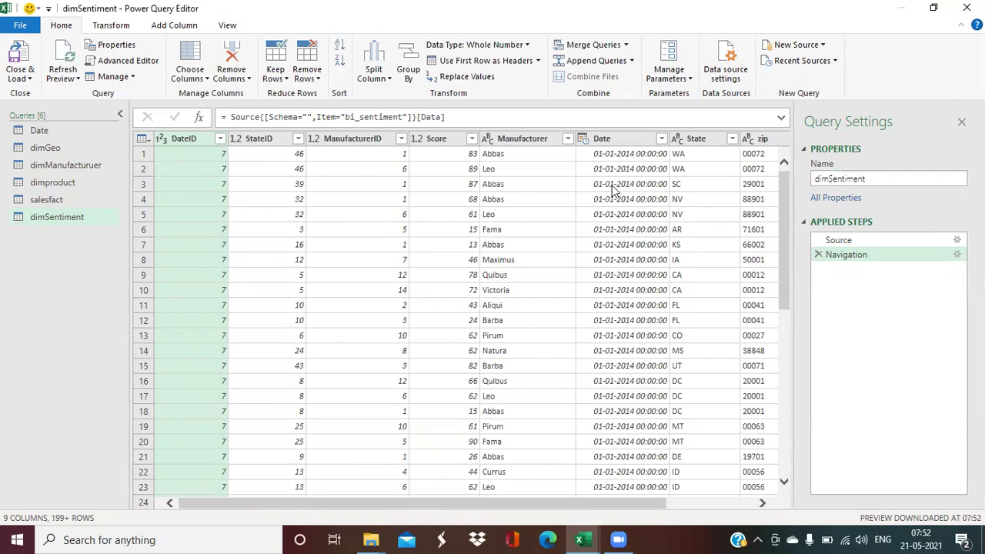
Step: Open the Date query and look through the values and format of its Date column
{"action": "left_click", "coordinate": [38, 131]}
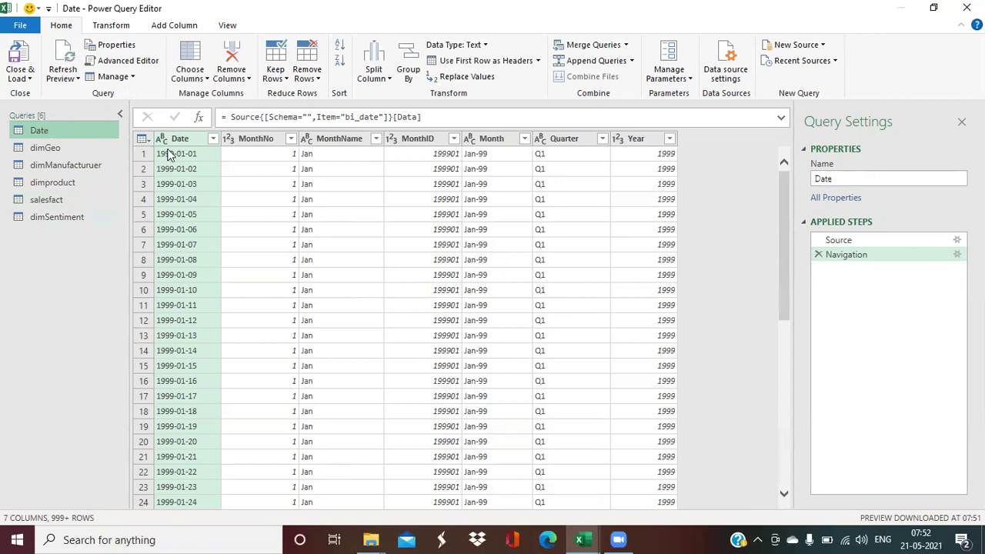
{"action": "scroll", "coordinate": [175, 204], "scroll_direction": "down", "scroll_amount": 20}
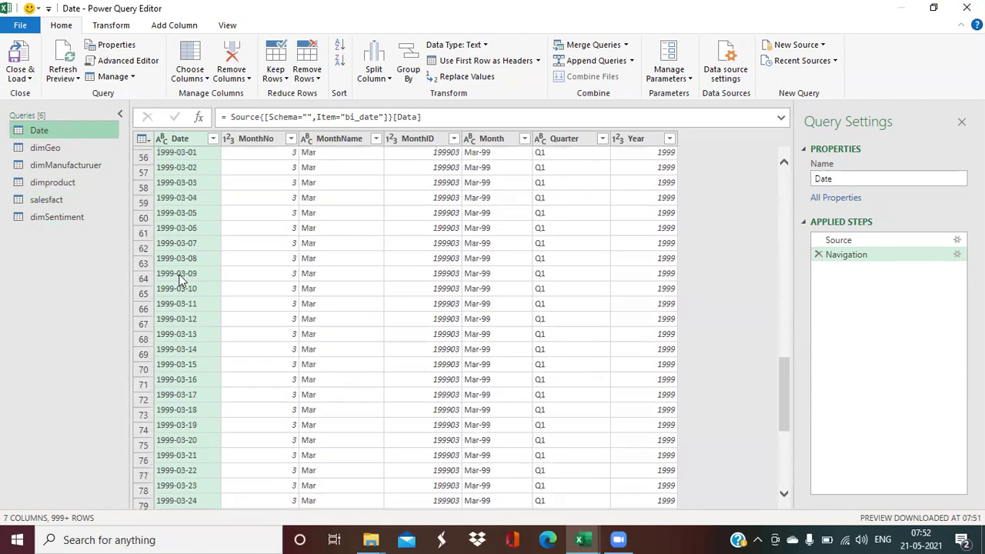
{"action": "scroll", "coordinate": [179, 278], "scroll_direction": "down", "scroll_amount": 20}
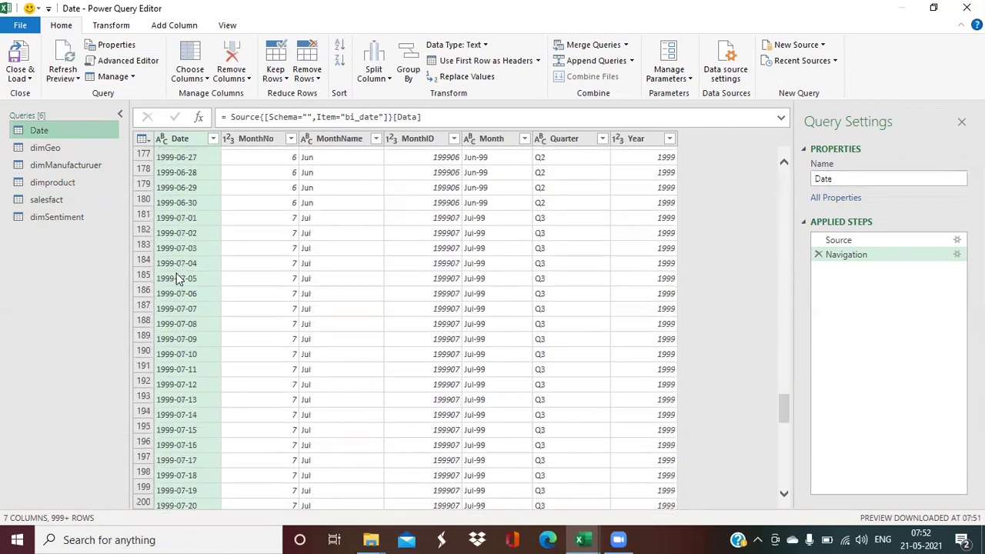
{"action": "scroll", "coordinate": [181, 266], "scroll_direction": "up", "scroll_amount": 20}
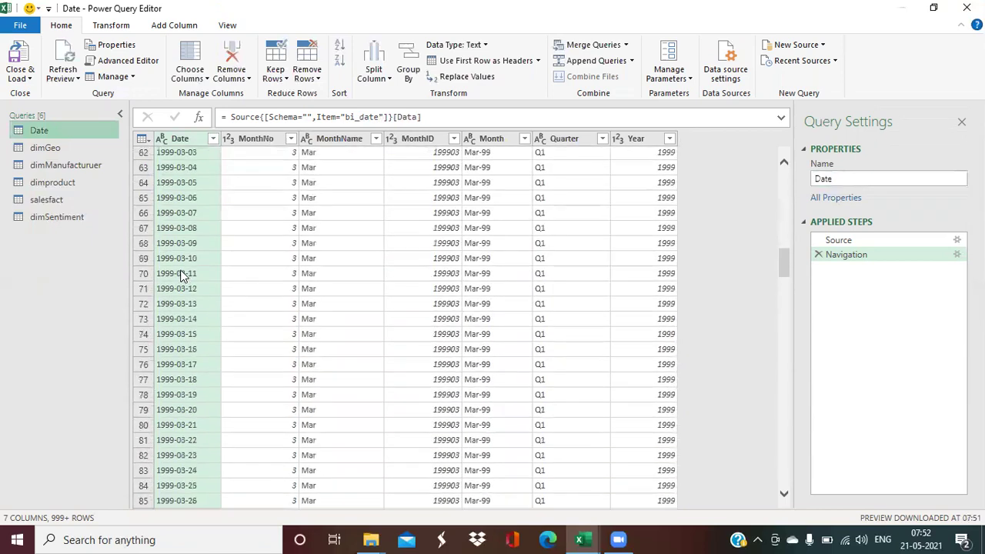
{"action": "scroll", "coordinate": [182, 254], "scroll_direction": "up", "scroll_amount": 6}
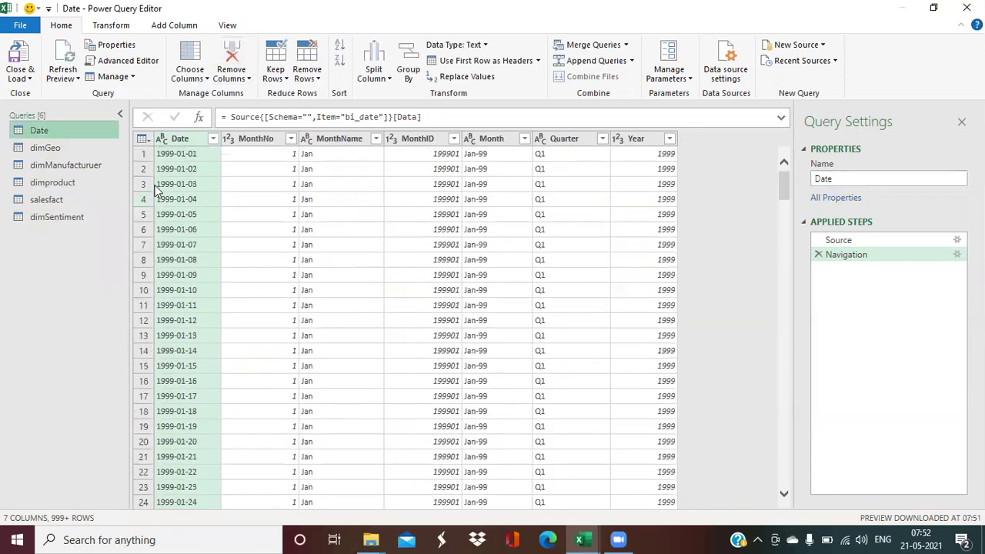
Step: Try changing the Date column's data type from text to Date, and delete that type change from the applied steps
{"action": "left_click", "coordinate": [162, 140]}
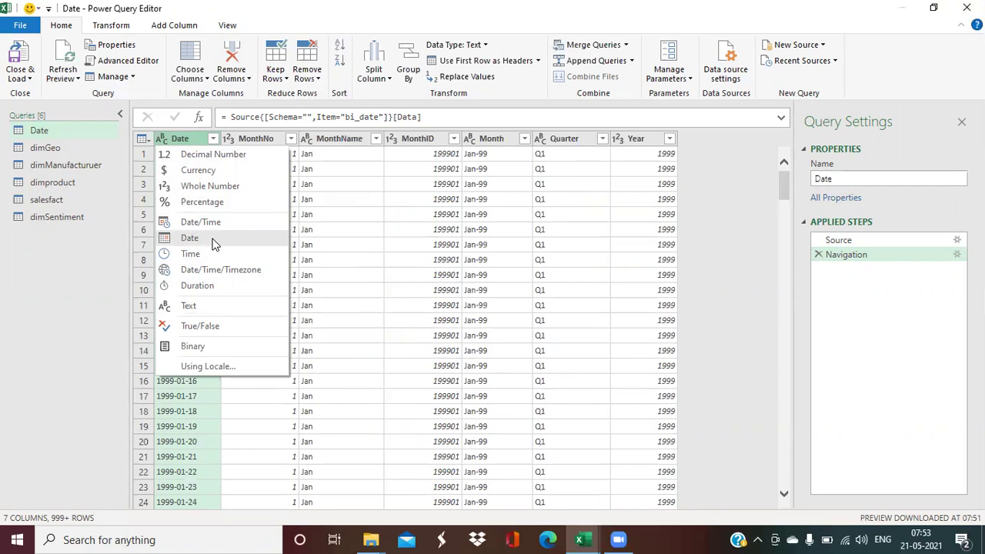
{"action": "left_click", "coordinate": [161, 140]}
{"action": "left_click", "coordinate": [162, 140]}
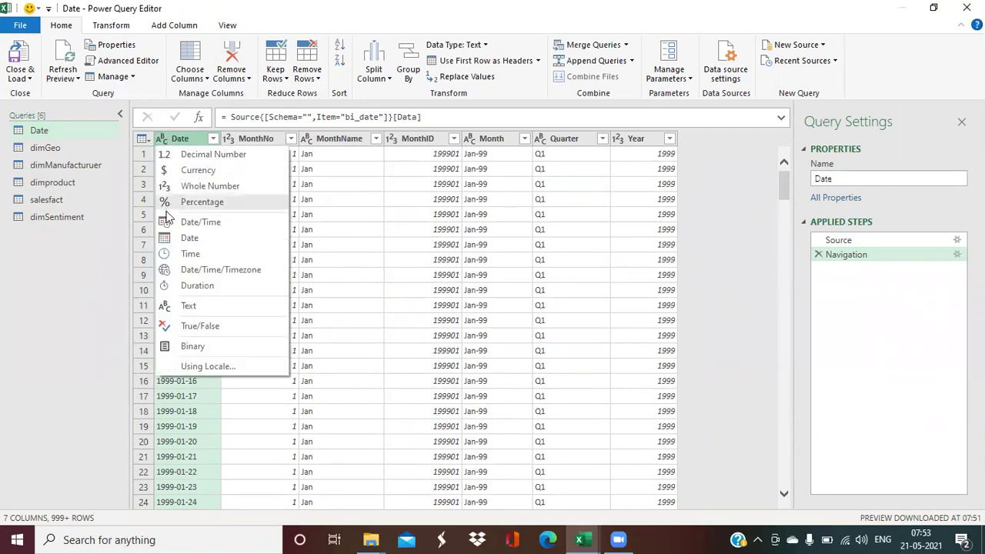
{"action": "left_click", "coordinate": [192, 145]}
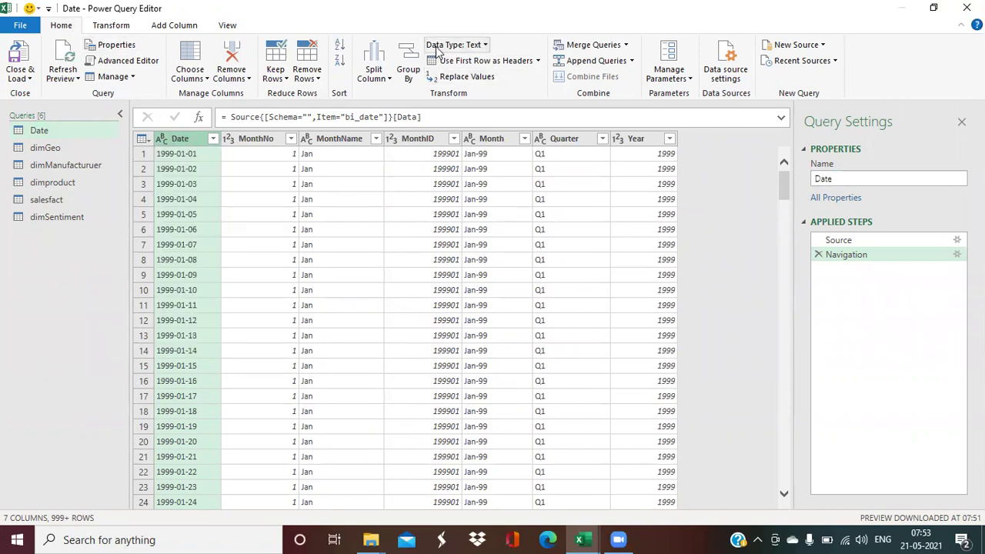
{"action": "left_click", "coordinate": [485, 46]}
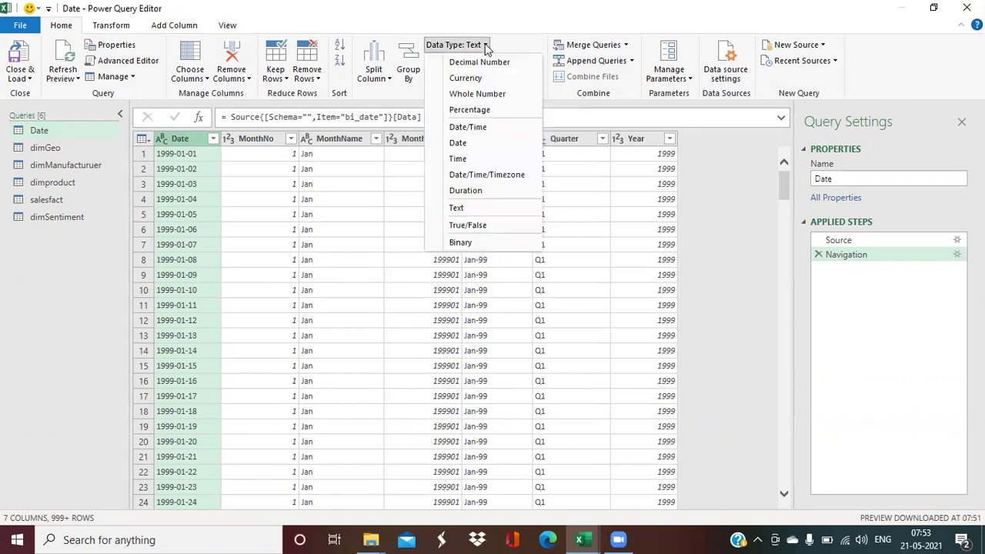
{"action": "left_click", "coordinate": [470, 144]}
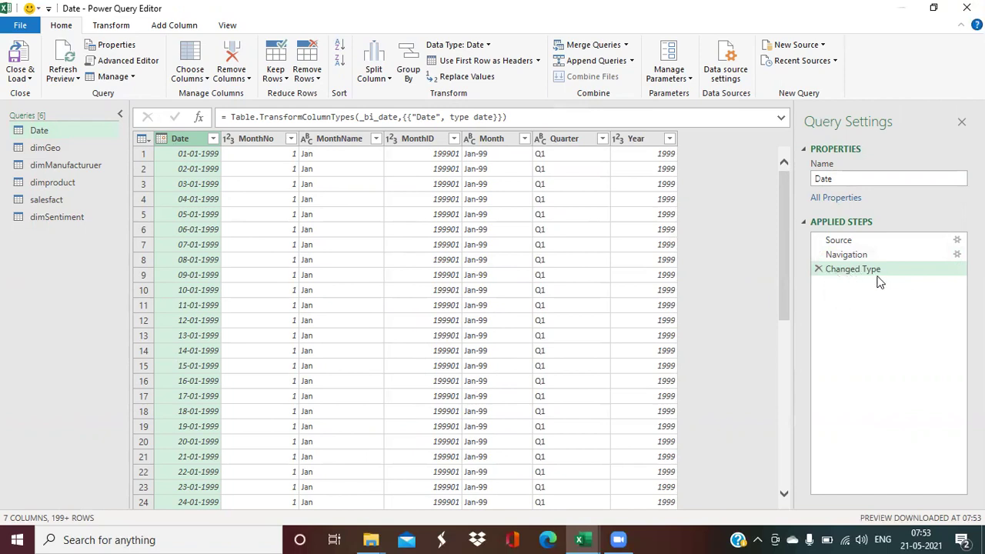
{"action": "left_click", "coordinate": [817, 269]}
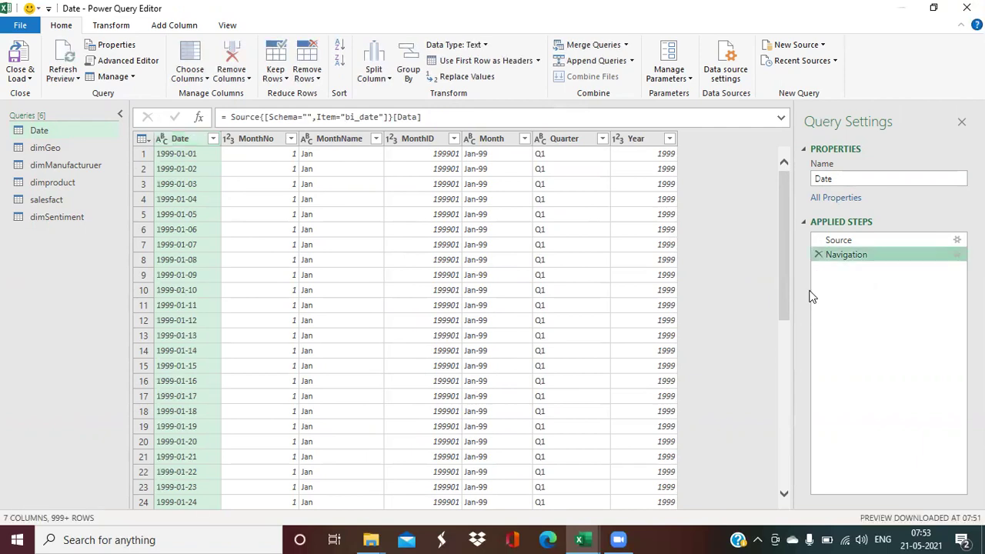
Step: Set the data type of the Date query's Date column to Date
{"action": "left_click", "coordinate": [161, 139]}
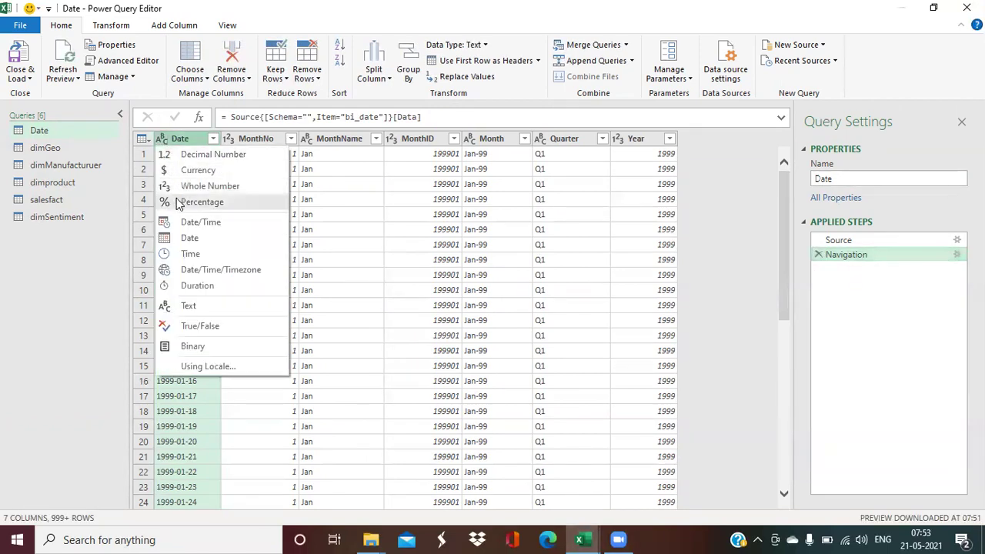
{"action": "left_click", "coordinate": [185, 238]}
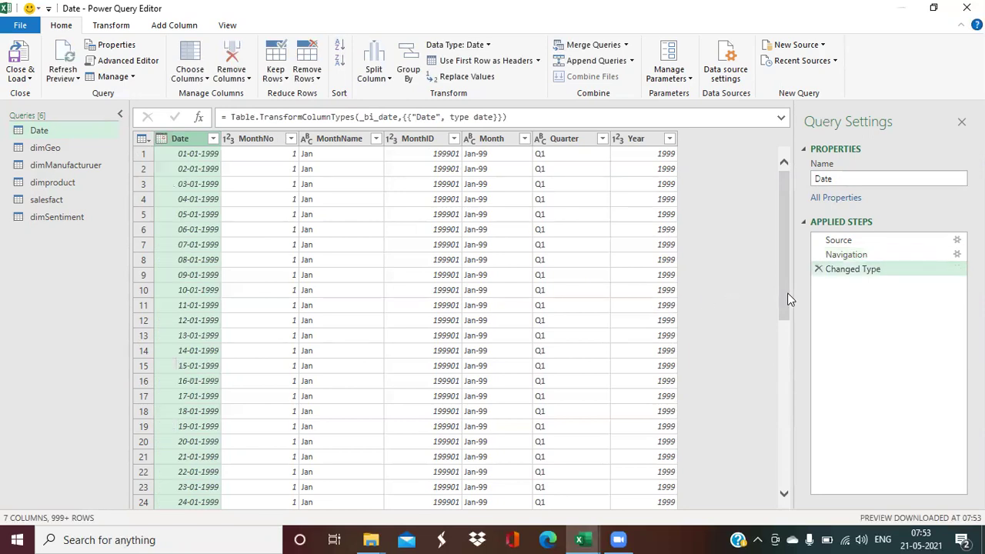
Step: Try removing the adjacent columns MonthID, Month, Quarter and Year from the Date query, and delete that removal from the applied steps
{"action": "left_click", "coordinate": [239, 138]}
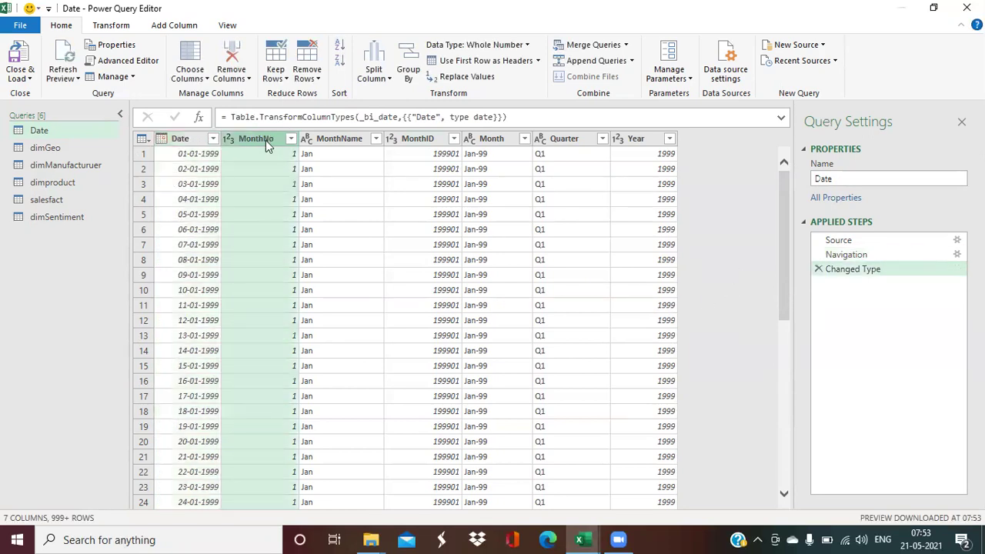
{"action": "left_click", "coordinate": [346, 138]}
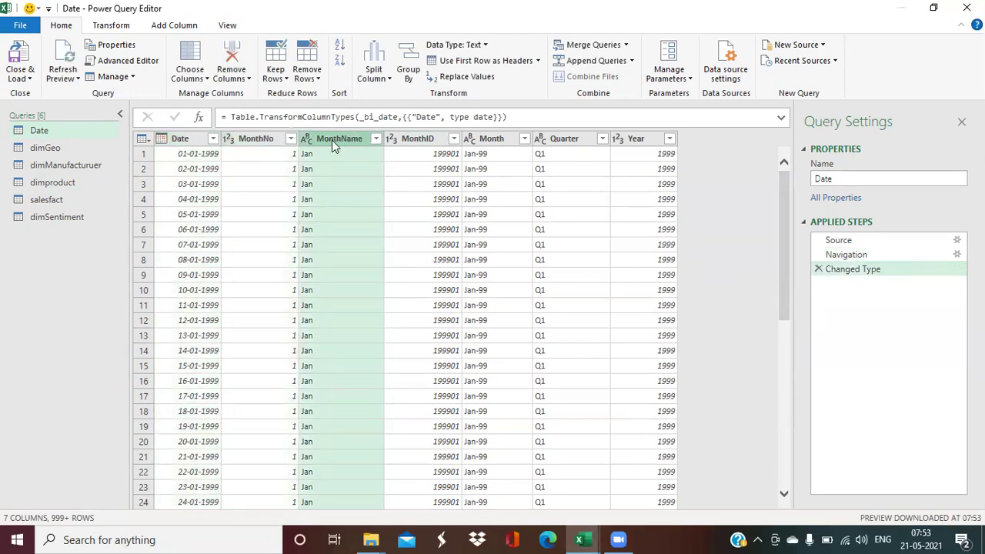
{"action": "left_click", "coordinate": [410, 135]}
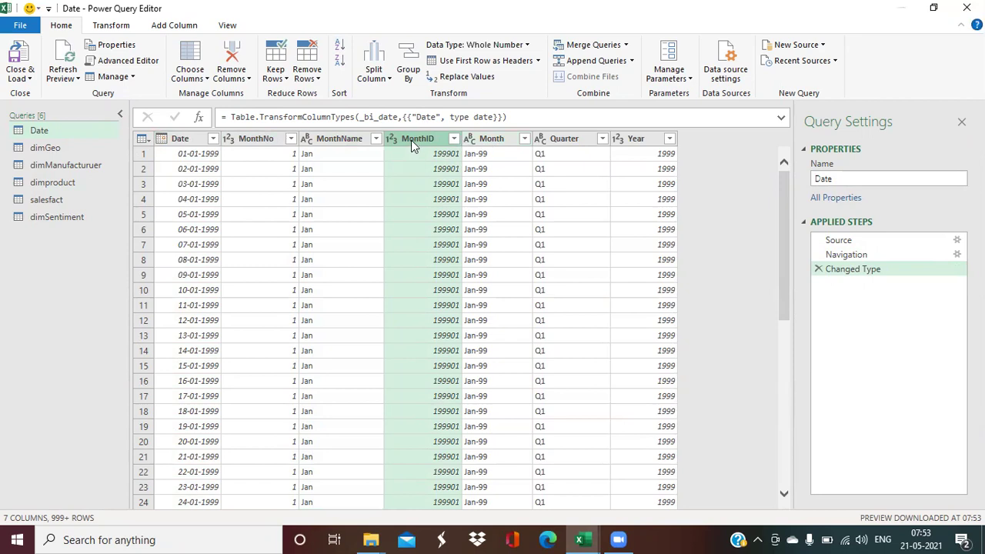
{"action": "left_click", "coordinate": [248, 80]}
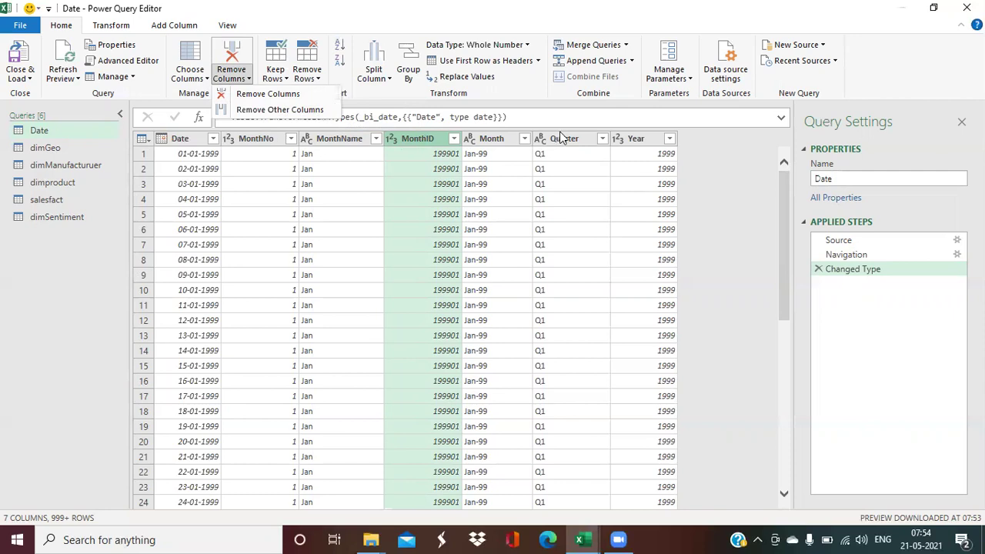
{"action": "left_click", "coordinate": [629, 139]}
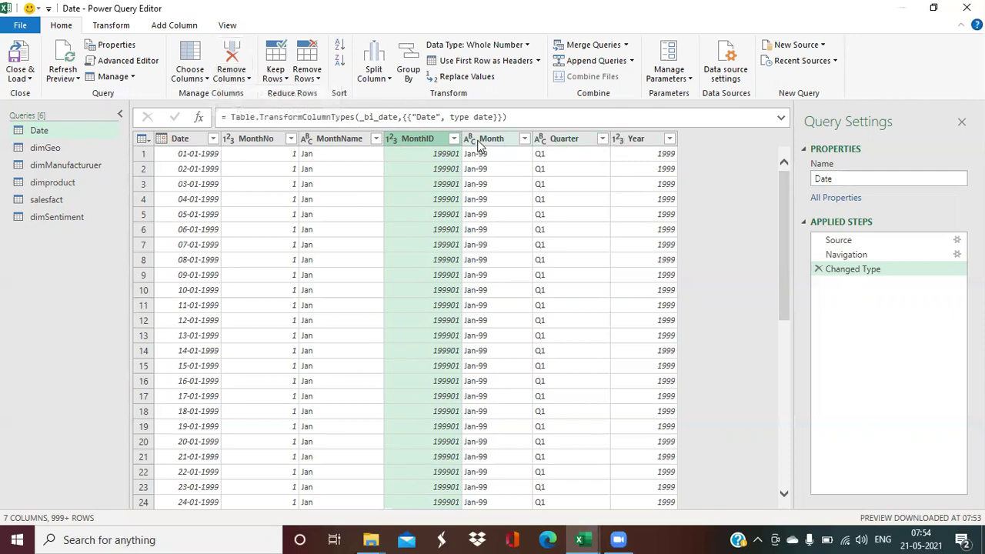
{"action": "left_click", "coordinate": [630, 140], "text": "shift"}
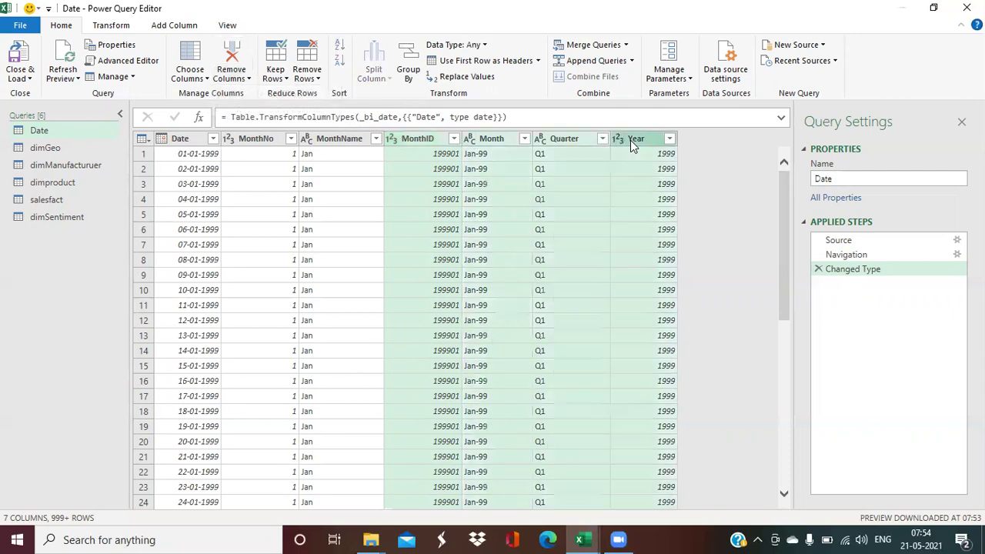
{"action": "left_click", "coordinate": [230, 77]}
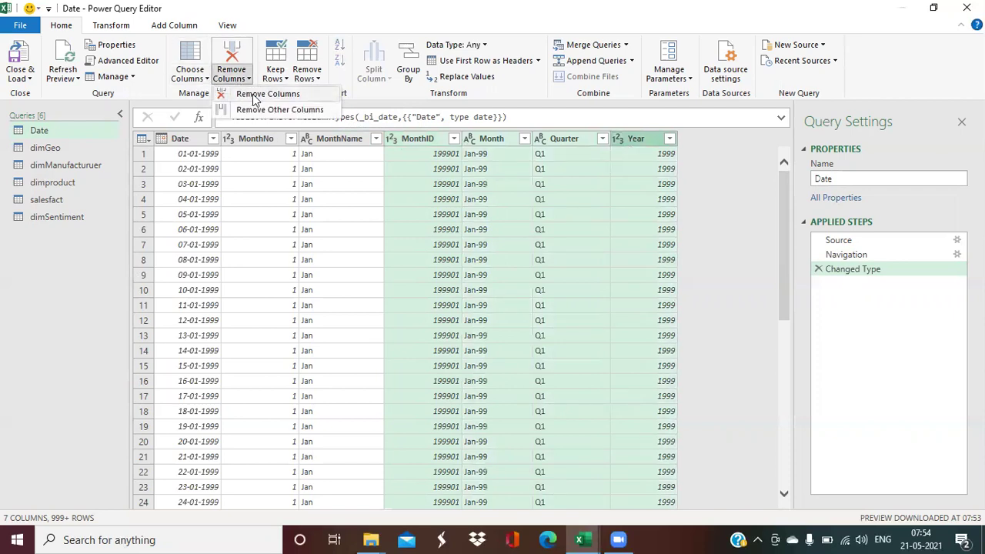
{"action": "left_click", "coordinate": [255, 95]}
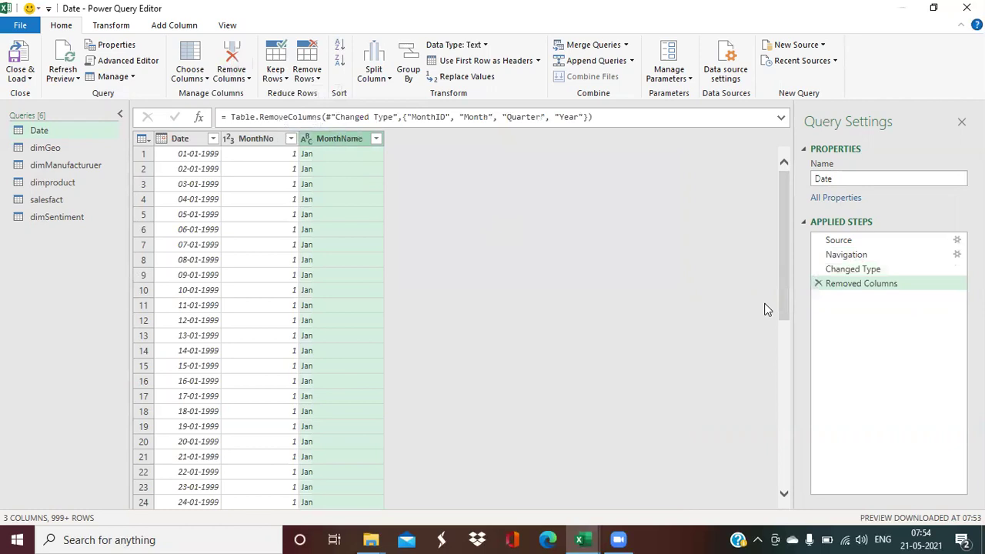
{"action": "left_click", "coordinate": [818, 284]}
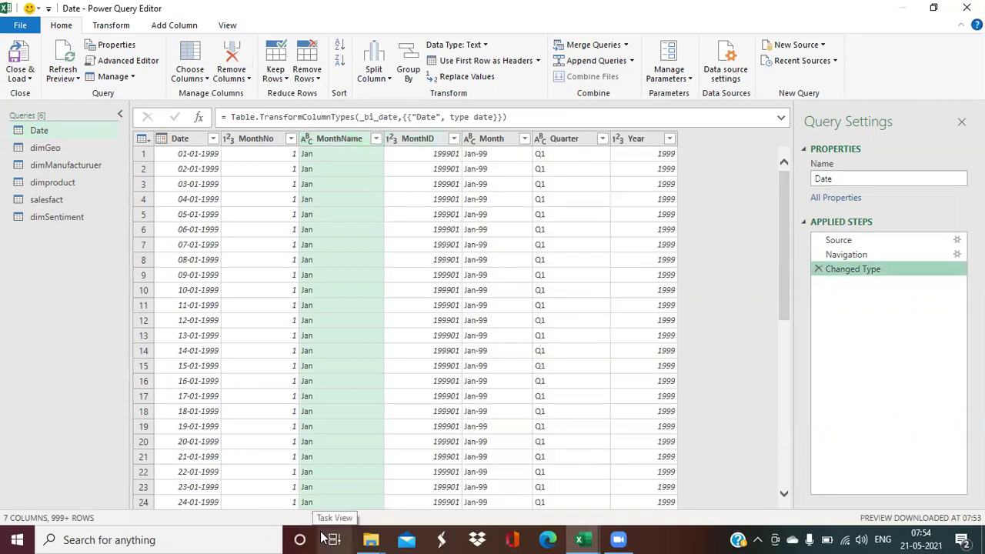
Step: Try keeping only the MonthID and MonthName columns by removing all other columns, and delete that removal from the applied steps
{"action": "left_click", "coordinate": [416, 140]}
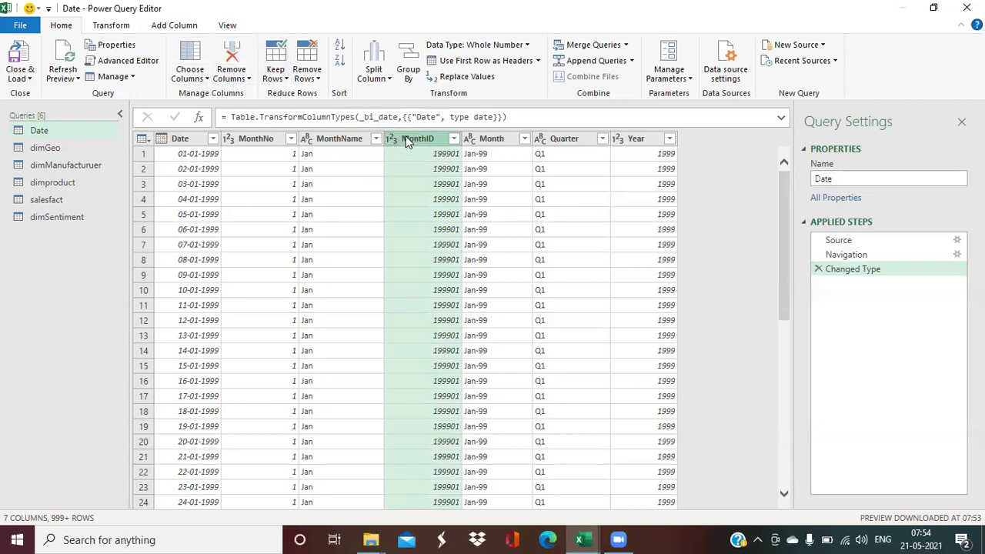
{"action": "left_click", "coordinate": [350, 140], "text": "ctrl"}
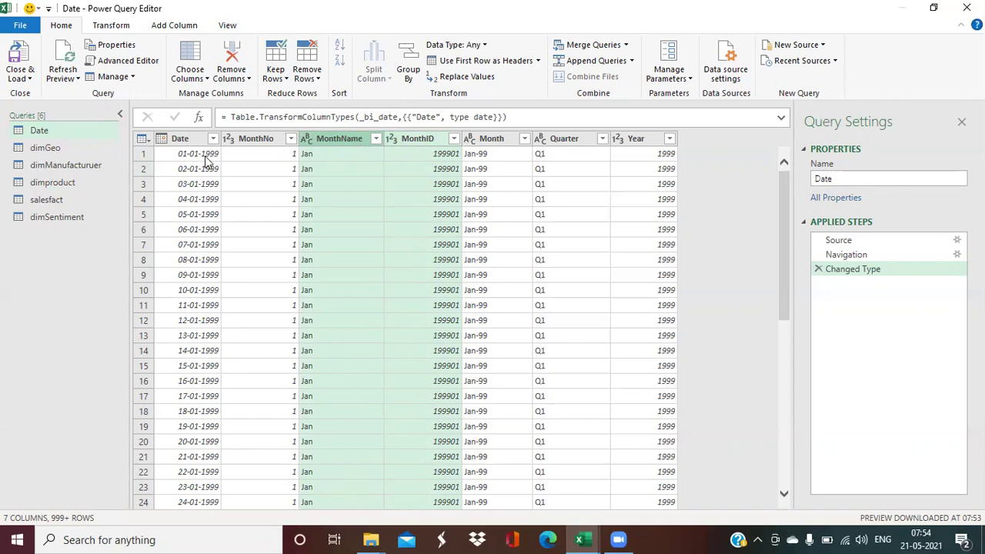
{"action": "left_click", "coordinate": [248, 80]}
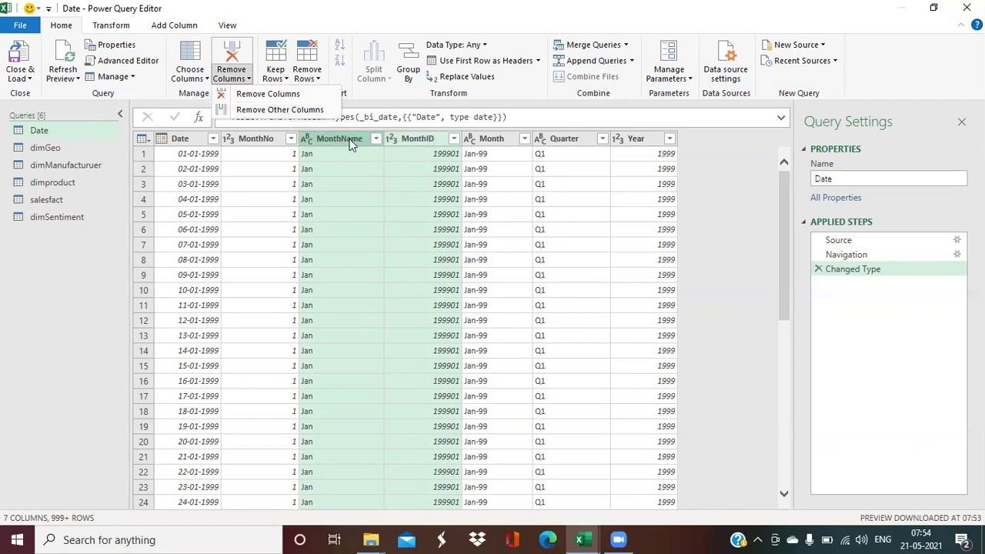
{"action": "left_click", "coordinate": [274, 110]}
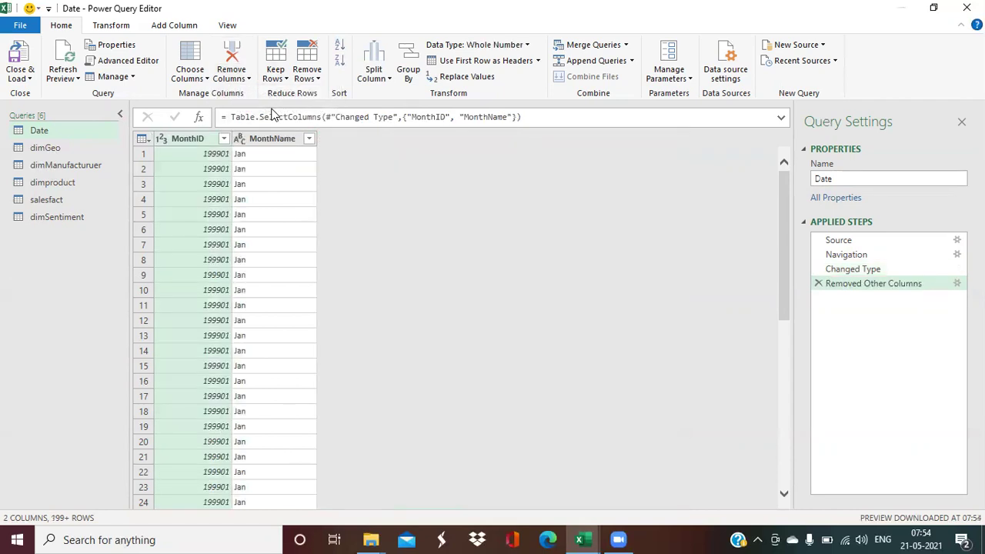
{"action": "left_click", "coordinate": [818, 284]}
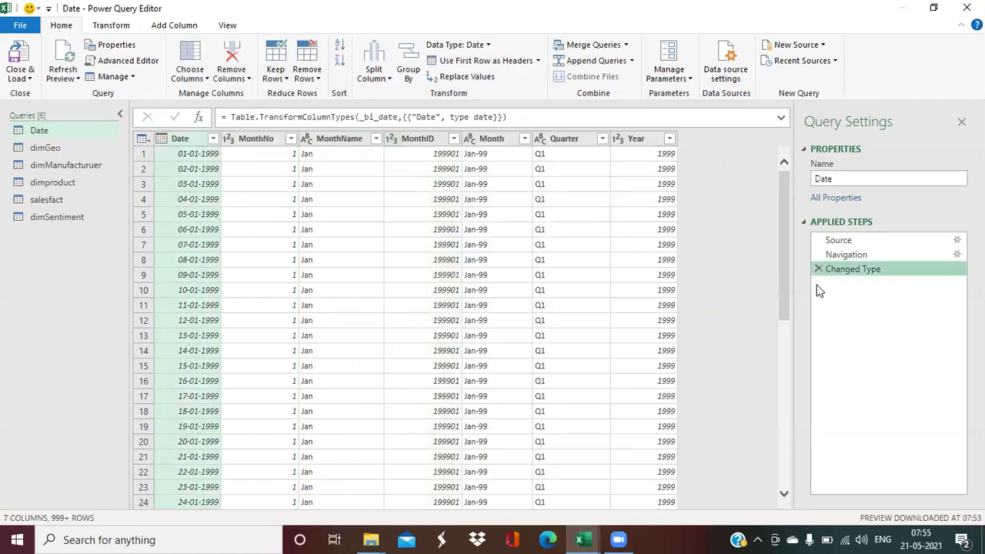
Step: Remove the MonthID column from the Date query
{"action": "left_click", "coordinate": [422, 140]}
{"action": "left_click", "coordinate": [232, 77]}
{"action": "left_click", "coordinate": [254, 95]}
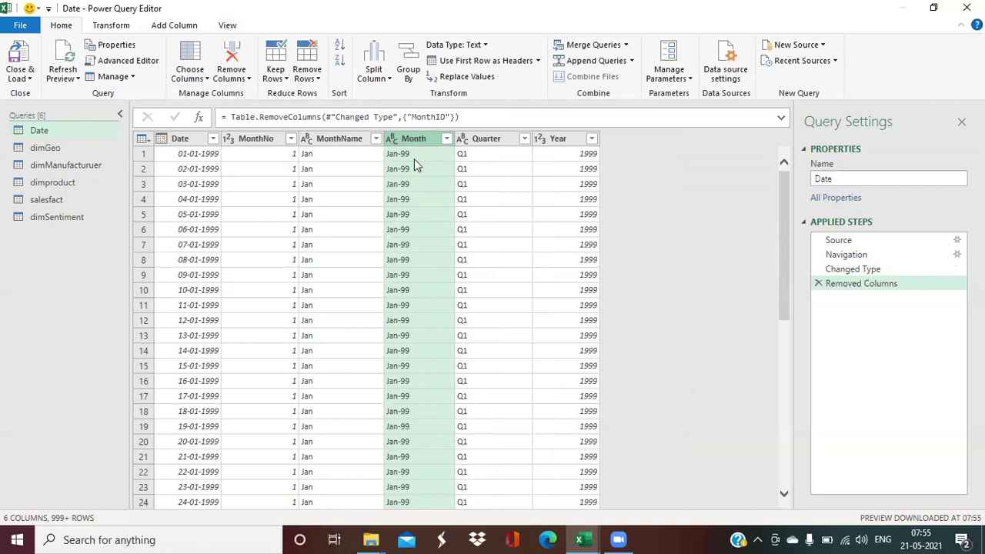
Step: Examine the Year column's values down the rows of the Date query
{"action": "left_click", "coordinate": [561, 140]}
{"action": "scroll", "coordinate": [569, 193], "scroll_direction": "down", "scroll_amount": 8}
{"action": "scroll", "coordinate": [573, 196], "scroll_direction": "up", "scroll_amount": 6}
{"action": "scroll", "coordinate": [578, 201], "scroll_direction": "down", "scroll_amount": 20}
{"action": "scroll", "coordinate": [578, 204], "scroll_direction": "down", "scroll_amount": 20}
{"action": "scroll", "coordinate": [577, 239], "scroll_direction": "up", "scroll_amount": 20}
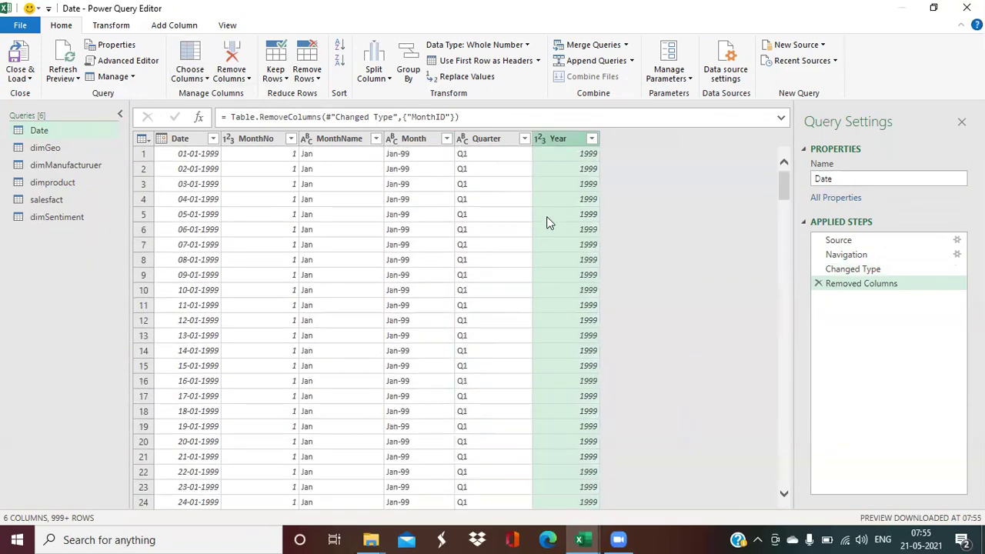
Step: Open the Split Column by Delimiter settings for the Month column and choose a custom delimiter
{"action": "left_click", "coordinate": [419, 143]}
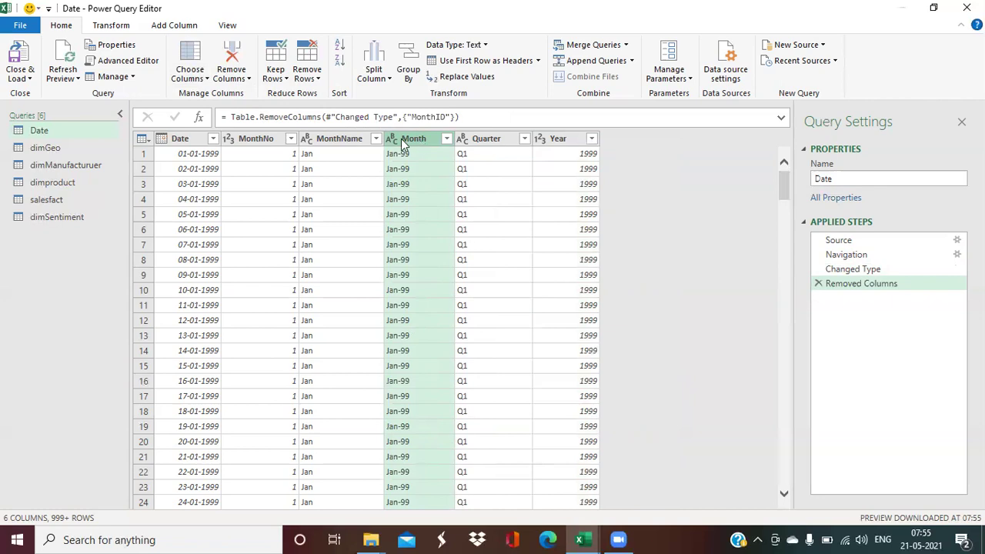
{"action": "left_click", "coordinate": [106, 28]}
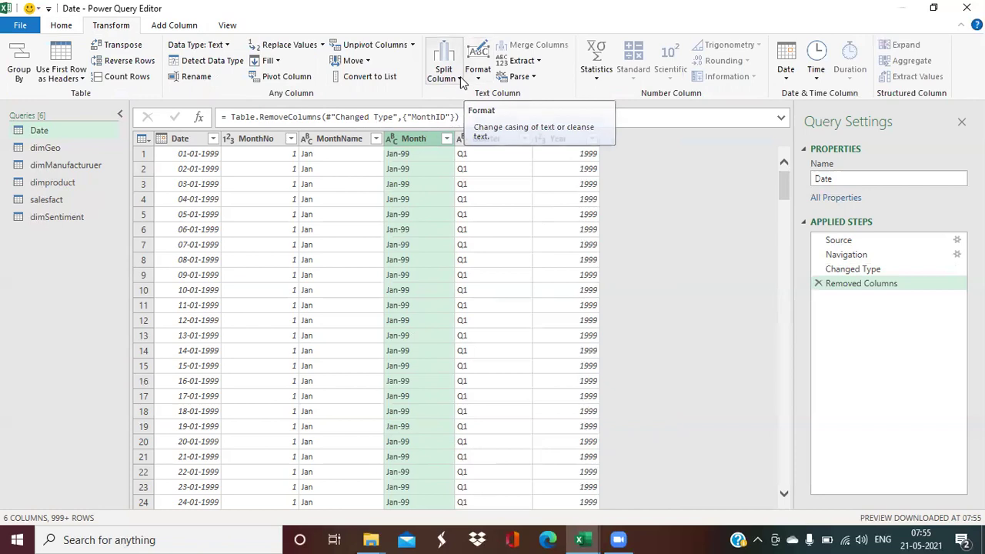
{"action": "right_click", "coordinate": [421, 139]}
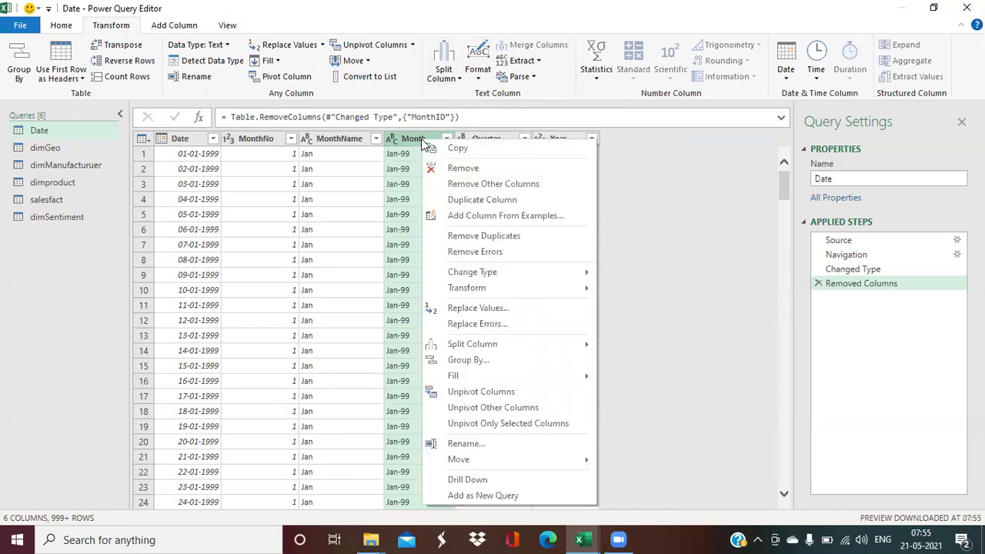
{"action": "mouse_move", "coordinate": [474, 349]}
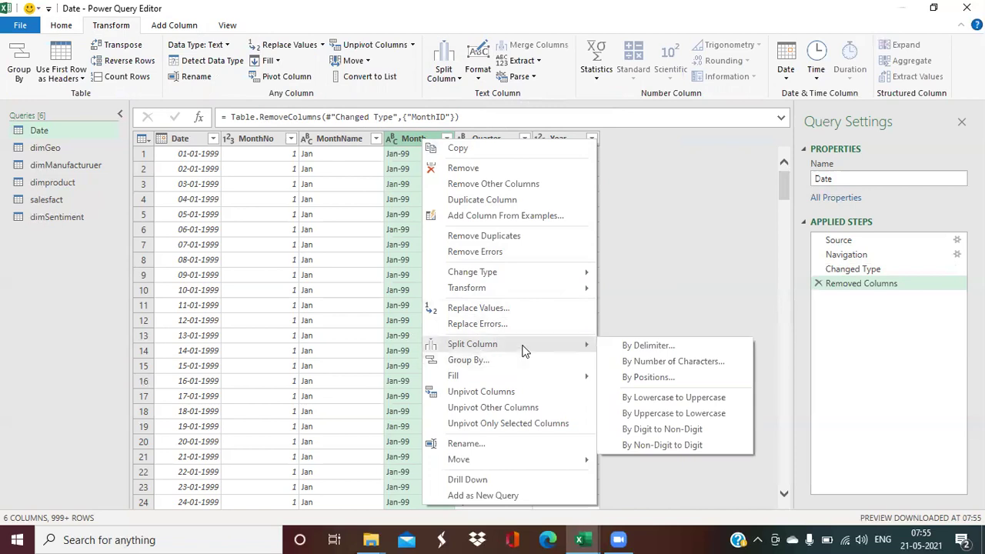
{"action": "left_click", "coordinate": [629, 349]}
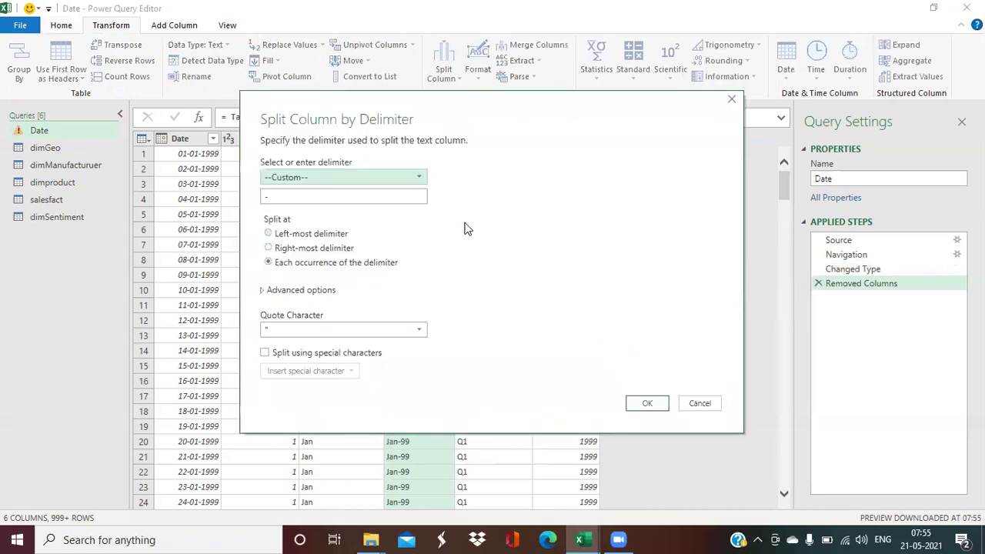
{"action": "left_click", "coordinate": [418, 179]}
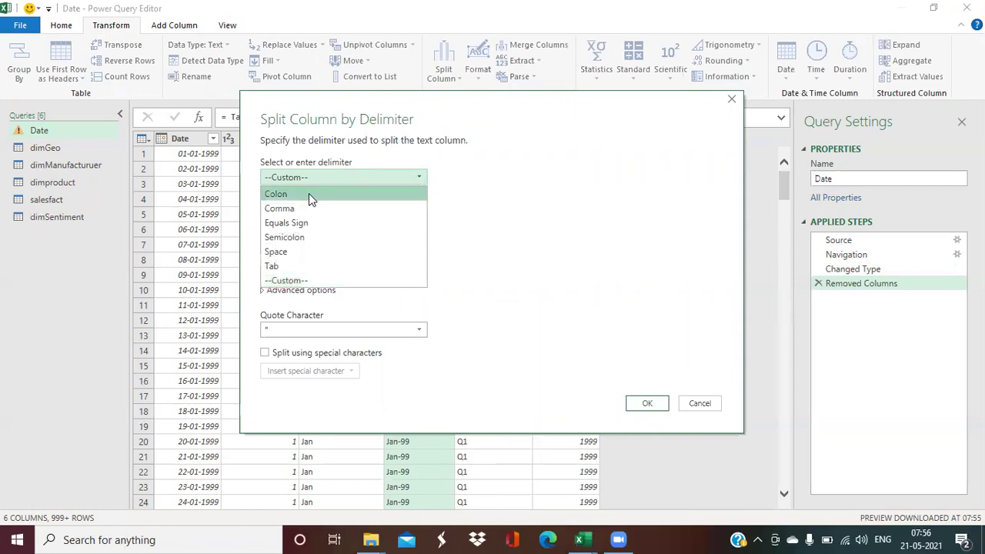
{"action": "left_click", "coordinate": [295, 280]}
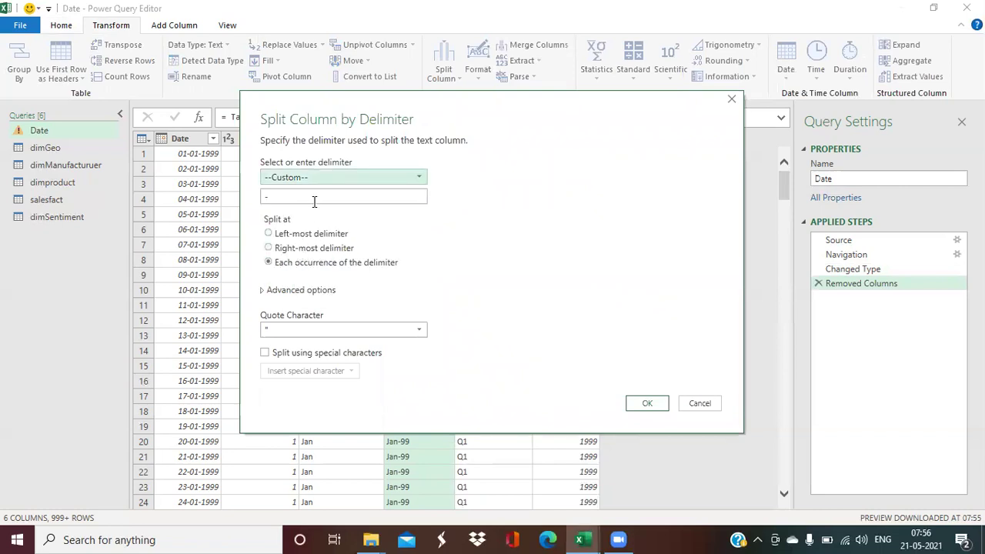
Step: Split the Month column at each occurrence of the custom delimiter "-"
{"action": "left_click_drag", "start_coordinate": [317, 199], "coordinate": [264, 199]}
{"action": "left_click_drag", "start_coordinate": [425, 103], "coordinate": [656, 234]}
{"action": "left_click_drag", "start_coordinate": [548, 243], "coordinate": [475, 170]}
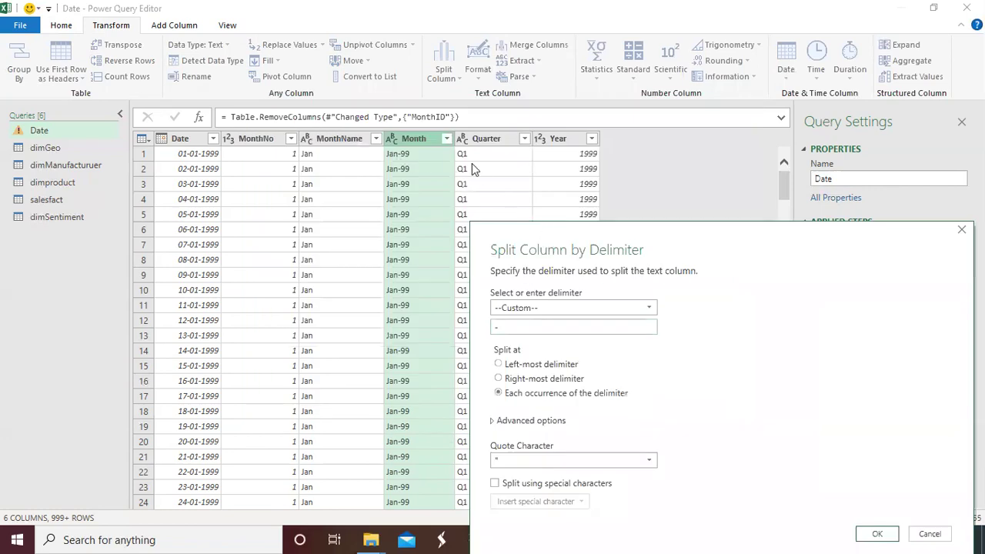
{"action": "left_click", "coordinate": [468, 248]}
{"action": "key", "text": "BackSpace"}
{"action": "type", "text": "-"}
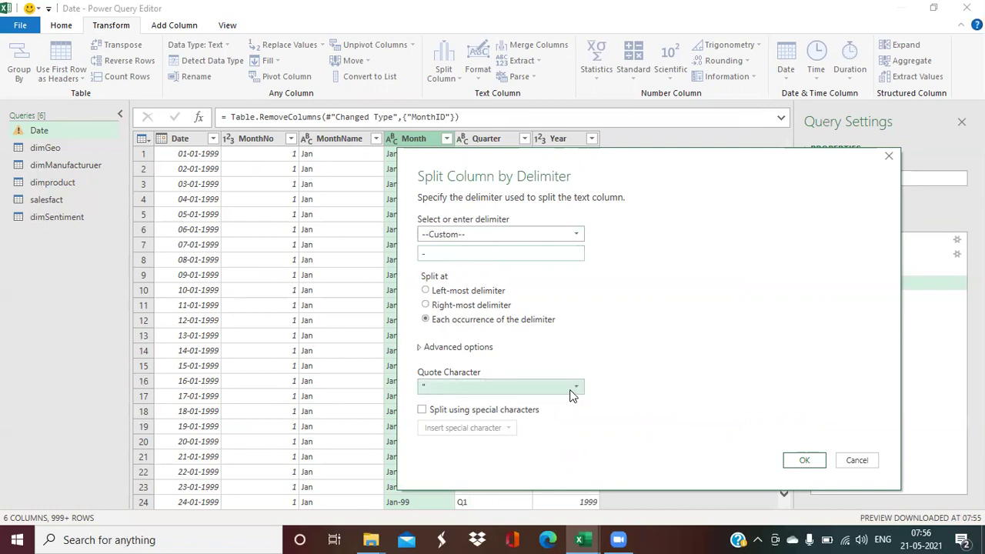
{"action": "left_click", "coordinate": [420, 349]}
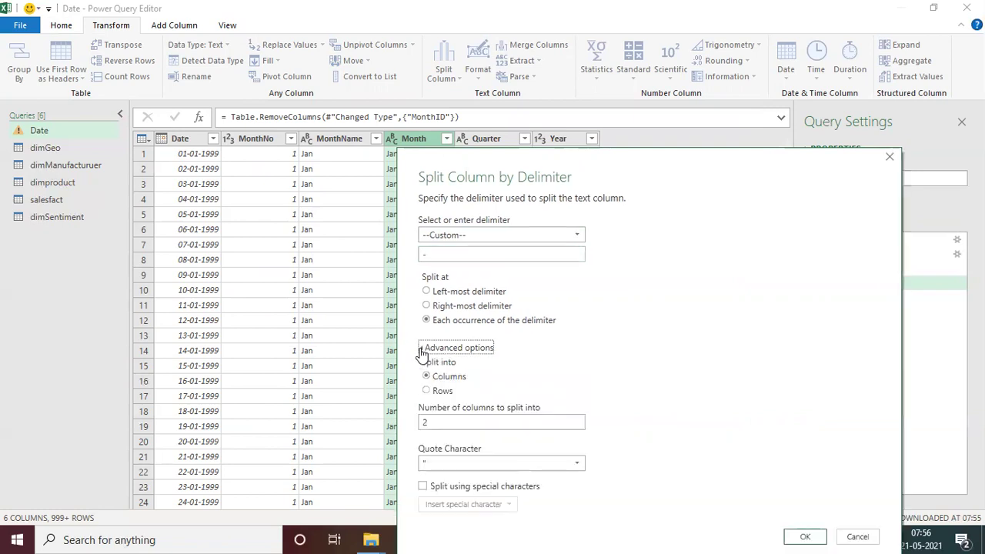
{"action": "left_click", "coordinate": [420, 350]}
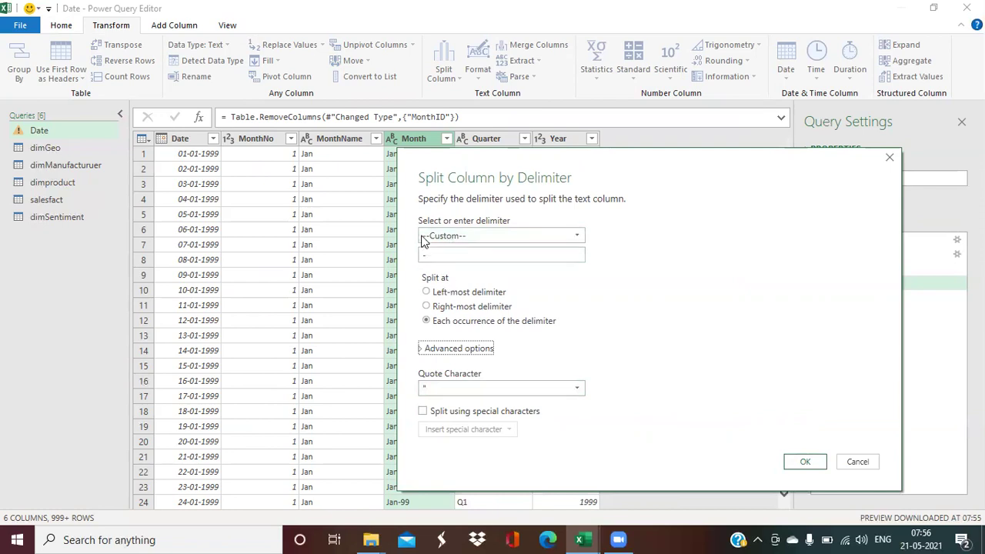
{"action": "left_click_drag", "start_coordinate": [471, 159], "coordinate": [578, 168]}
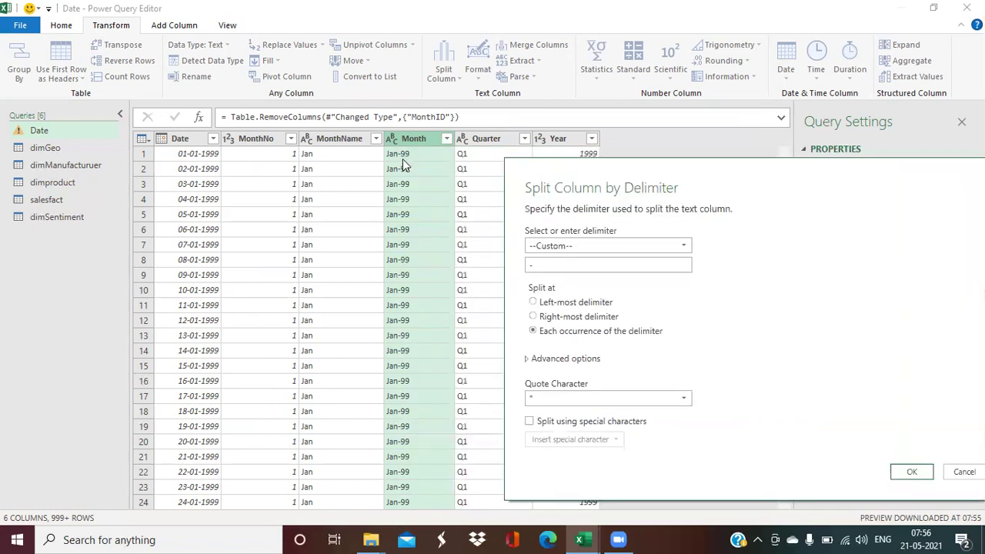
{"action": "left_click", "coordinate": [902, 471]}
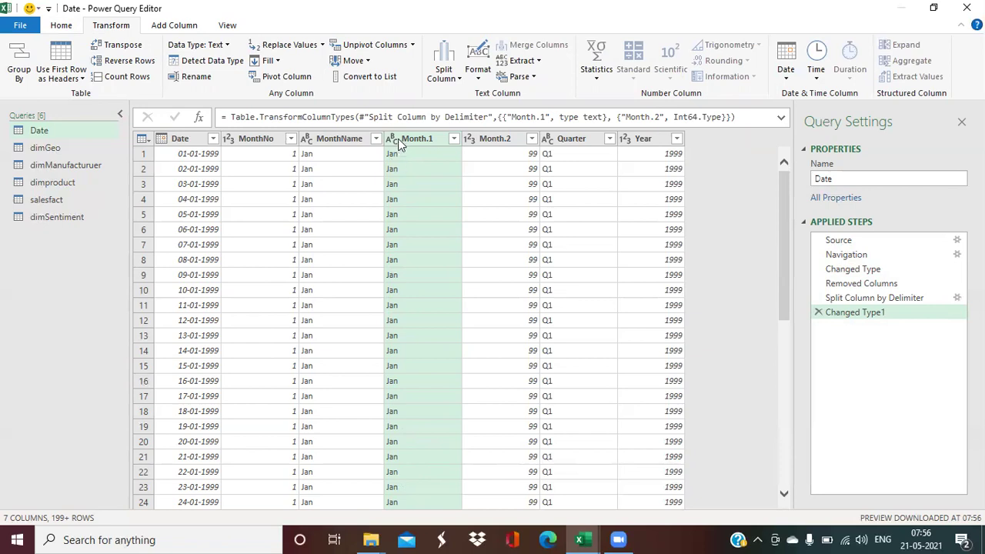
Step: Remove the split columns Month.1 and Month.2 from the Date query
{"action": "left_click", "coordinate": [324, 138]}
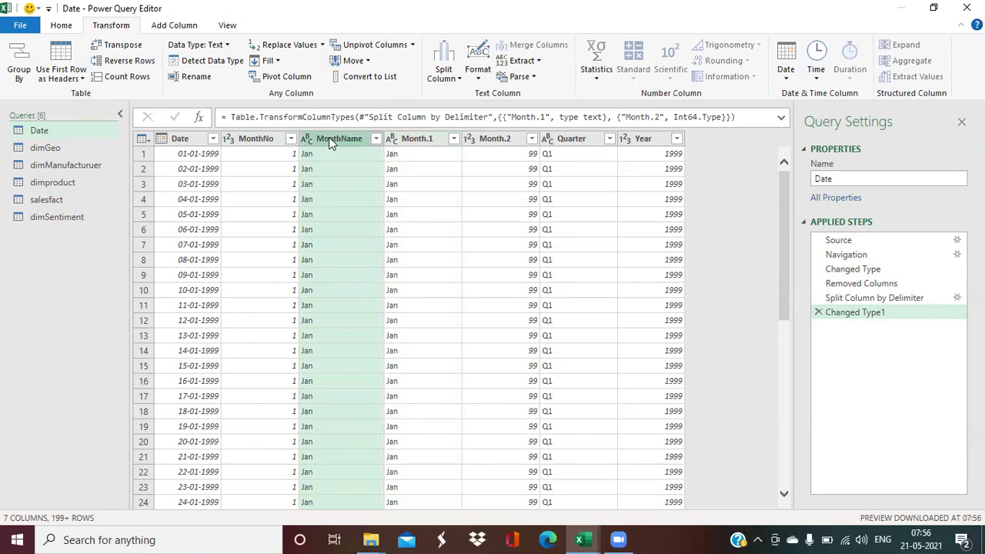
{"action": "left_click", "coordinate": [410, 142]}
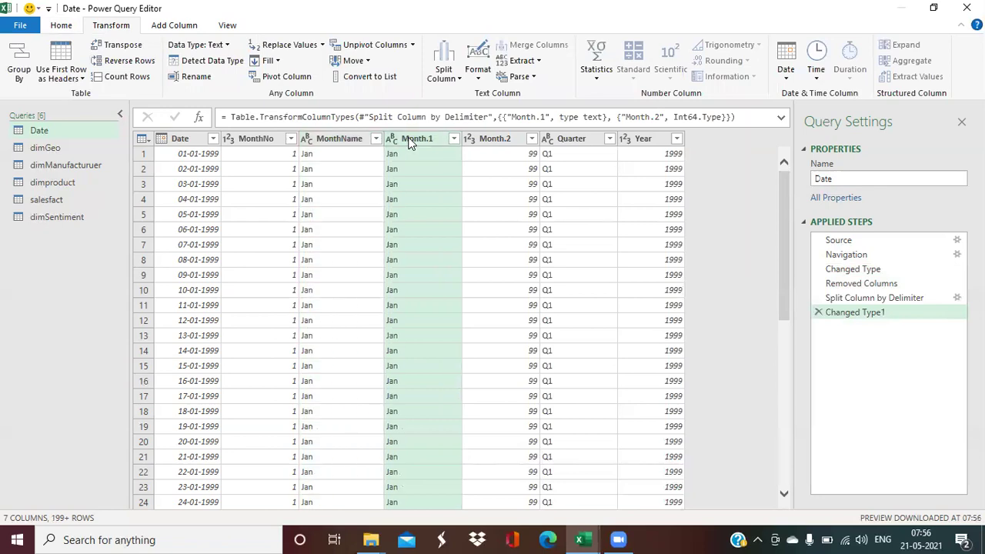
{"action": "right_click", "coordinate": [409, 141]}
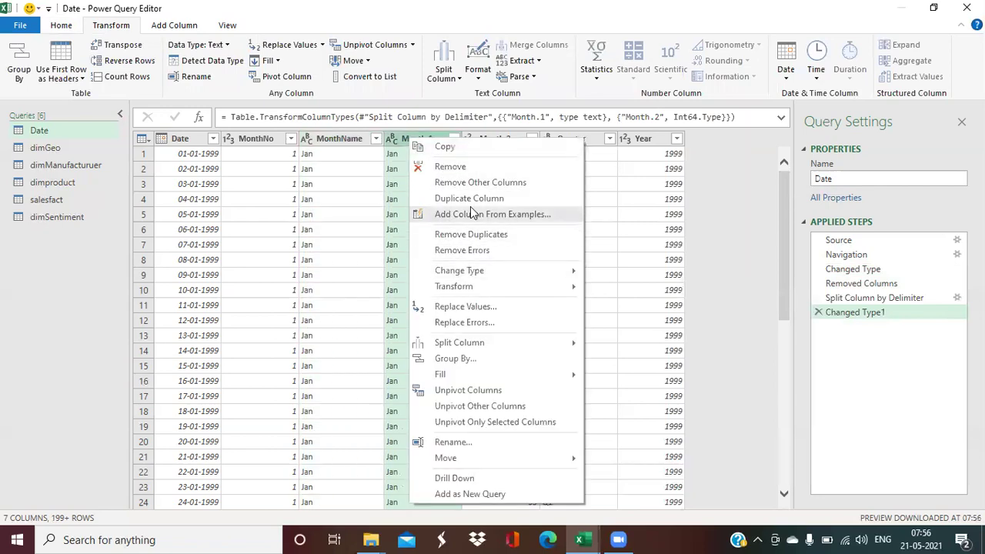
{"action": "left_click", "coordinate": [472, 168]}
{"action": "right_click", "coordinate": [432, 143]}
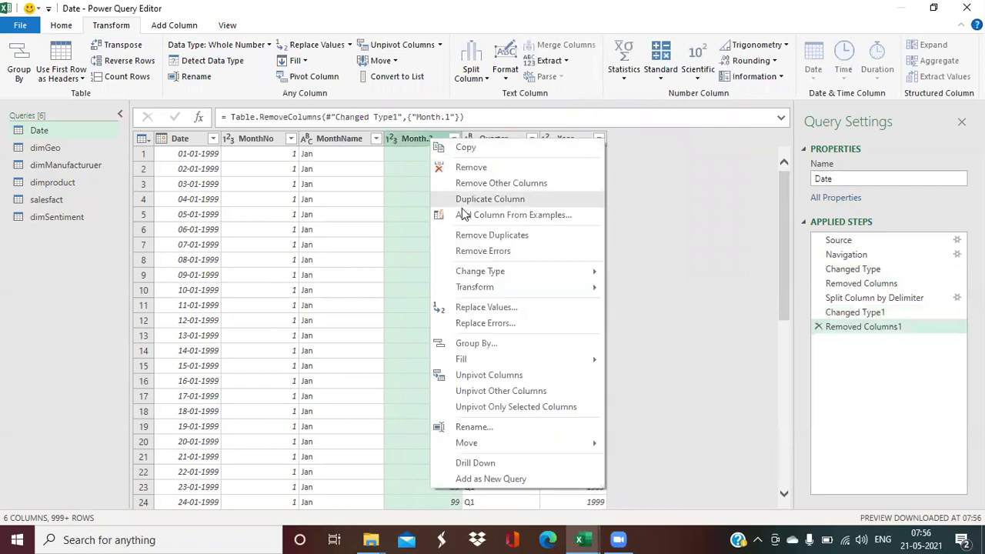
{"action": "left_click", "coordinate": [466, 102]}
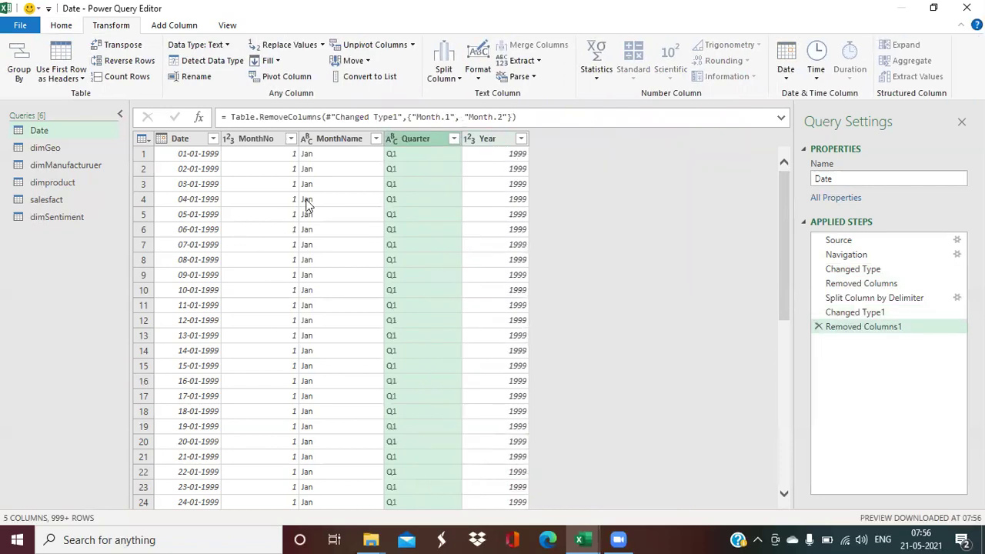
Step: Review the rows and the remaining Date, MonthNo, MonthName, Quarter and Year columns of the Date query
{"action": "scroll", "coordinate": [321, 211], "scroll_direction": "down", "scroll_amount": 5}
{"action": "scroll", "coordinate": [321, 212], "scroll_direction": "down", "scroll_amount": 8}
{"action": "scroll", "coordinate": [320, 218], "scroll_direction": "up", "scroll_amount": 14}
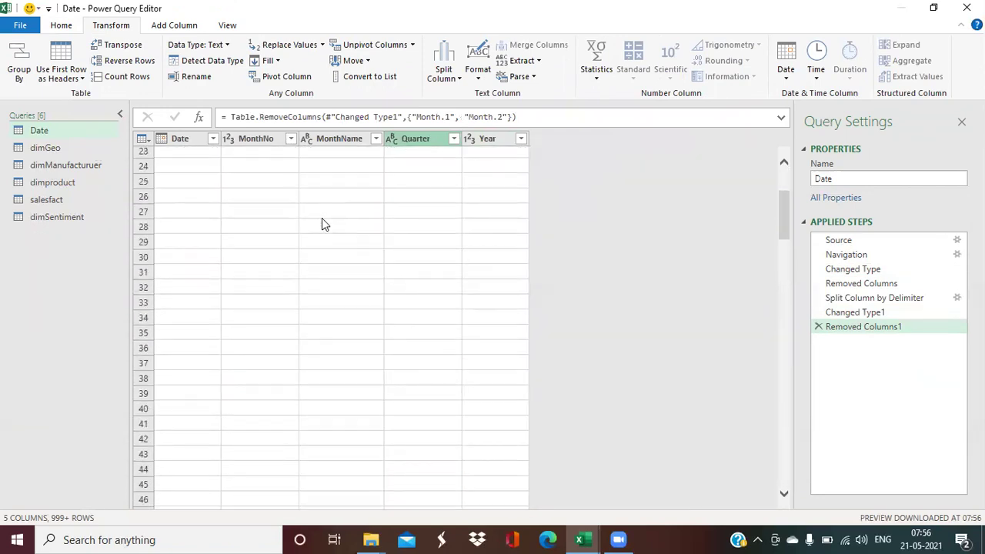
{"action": "left_click", "coordinate": [320, 141]}
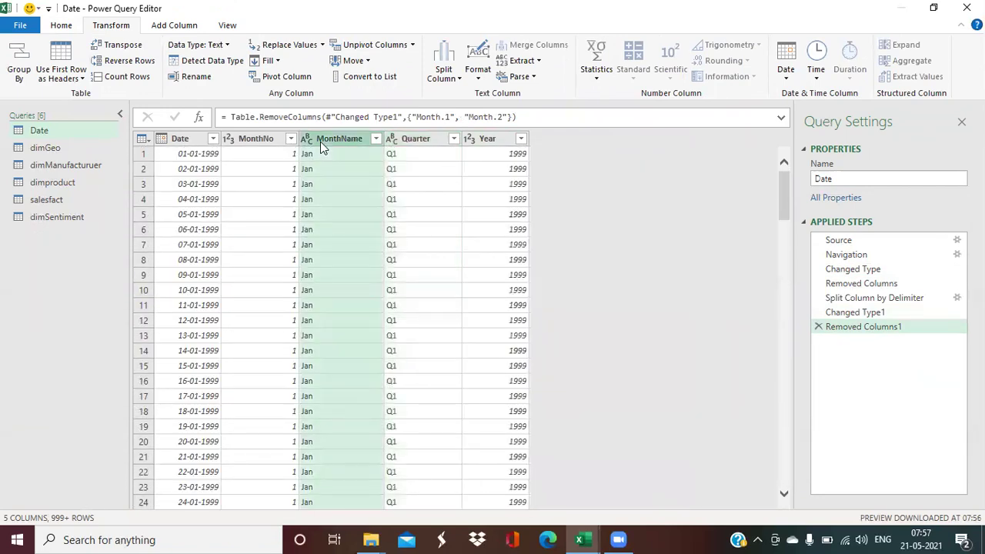
{"action": "left_click", "coordinate": [408, 143]}
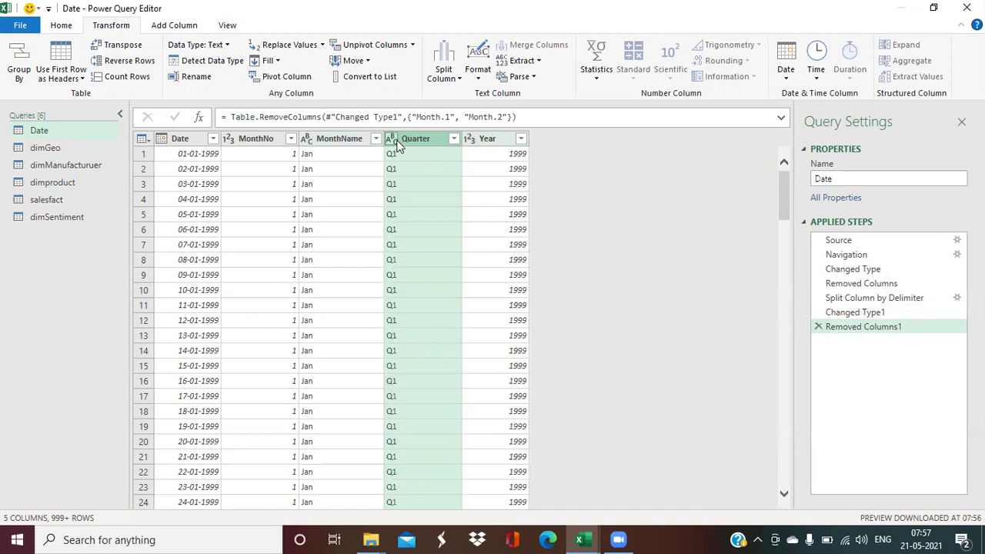
{"action": "left_click", "coordinate": [477, 146]}
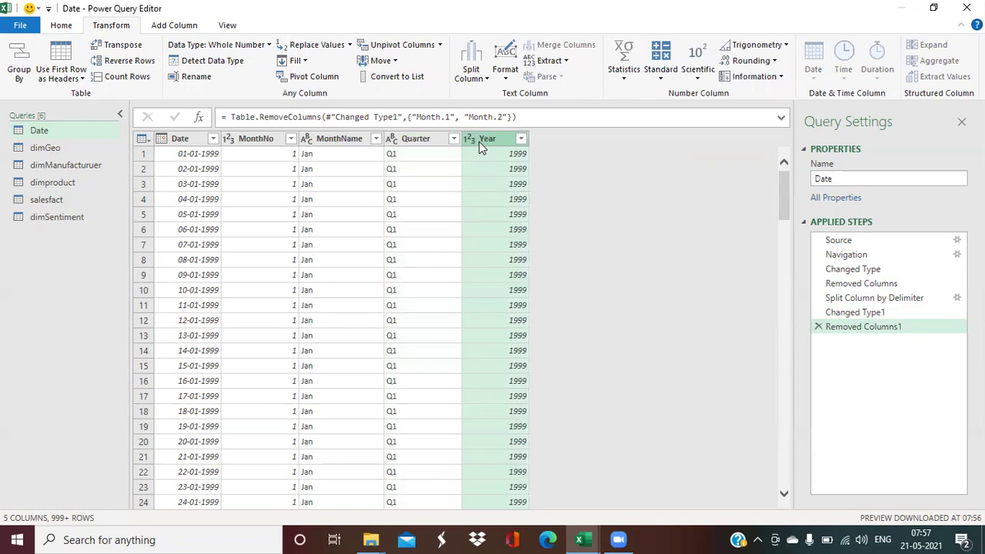
{"action": "left_click", "coordinate": [173, 144]}
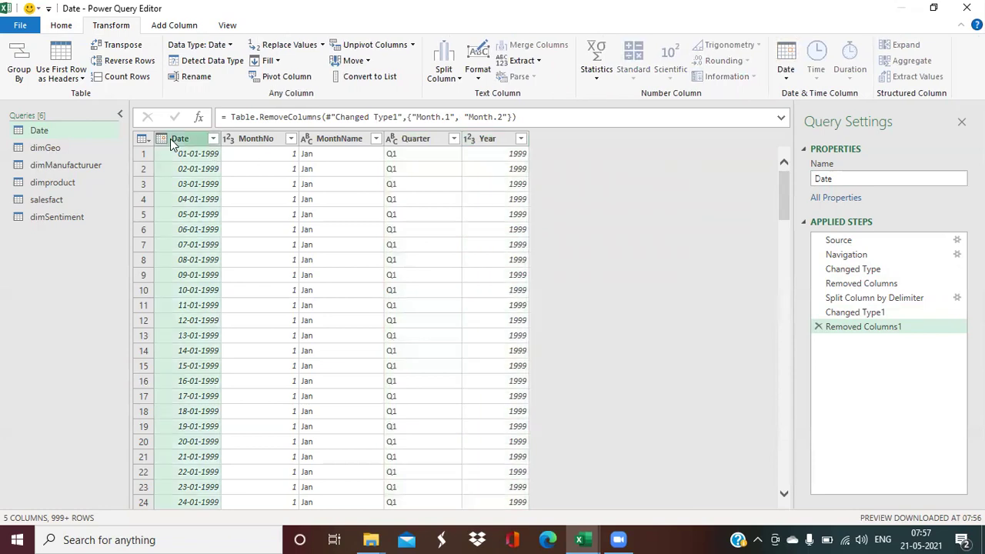
{"action": "left_click", "coordinate": [255, 141]}
{"action": "left_click", "coordinate": [338, 143]}
{"action": "left_click", "coordinate": [459, 143]}
{"action": "left_click", "coordinate": [482, 141]}
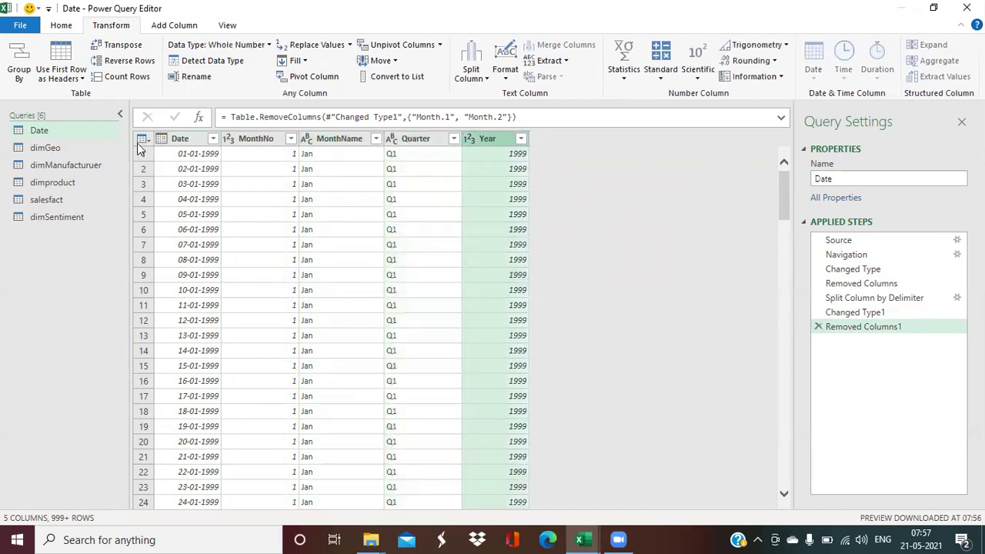
Step: Add a Start of Month column derived from the Date column to the Date query
{"action": "left_click", "coordinate": [189, 141]}
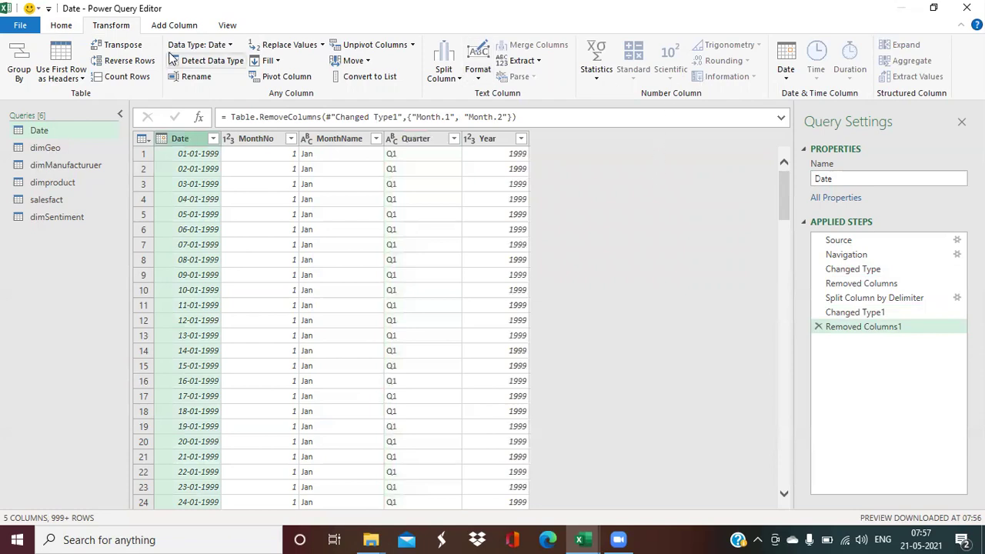
{"action": "left_click", "coordinate": [176, 26]}
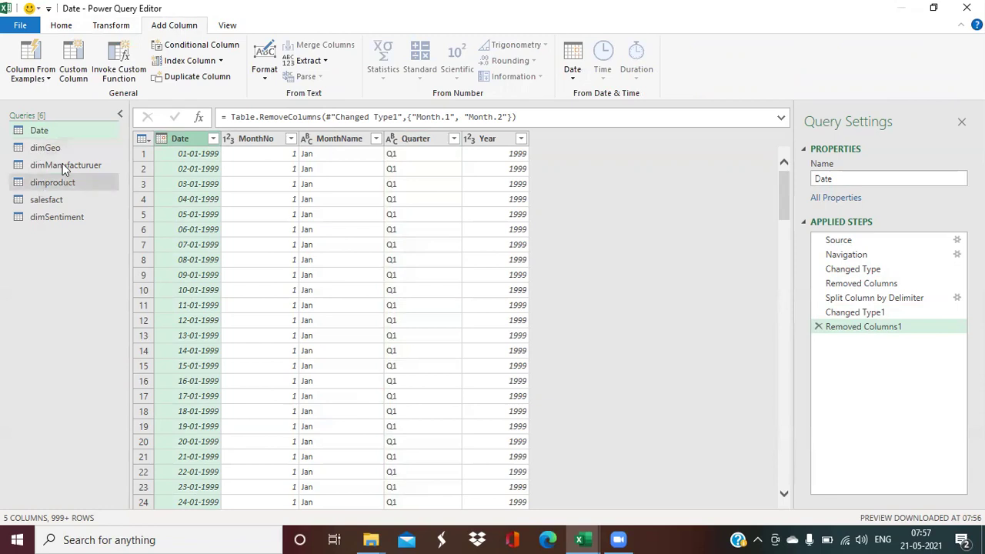
{"action": "left_click", "coordinate": [574, 80]}
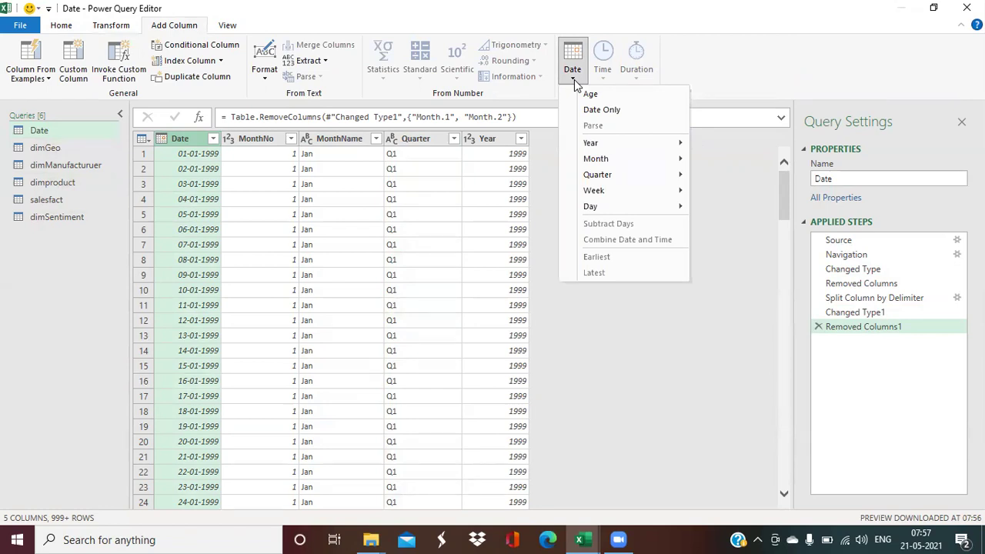
{"action": "mouse_move", "coordinate": [630, 160]}
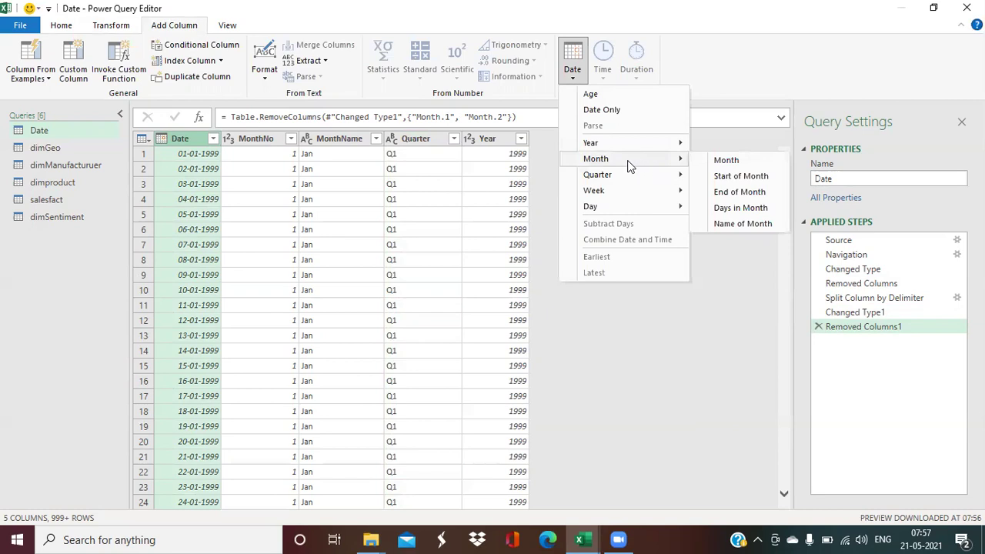
{"action": "left_click", "coordinate": [344, 146]}
{"action": "left_click", "coordinate": [343, 146]}
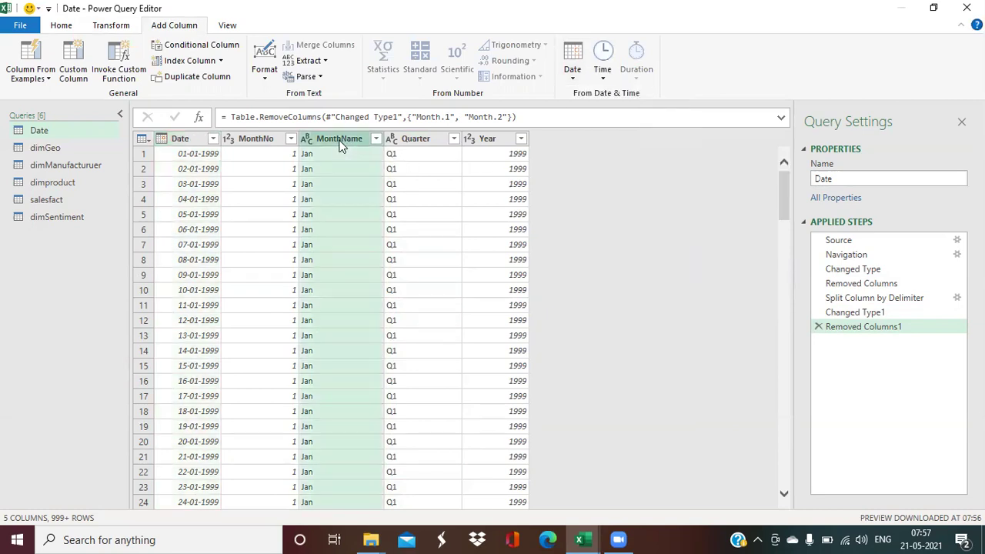
{"action": "left_click", "coordinate": [201, 141]}
{"action": "left_click", "coordinate": [575, 77]}
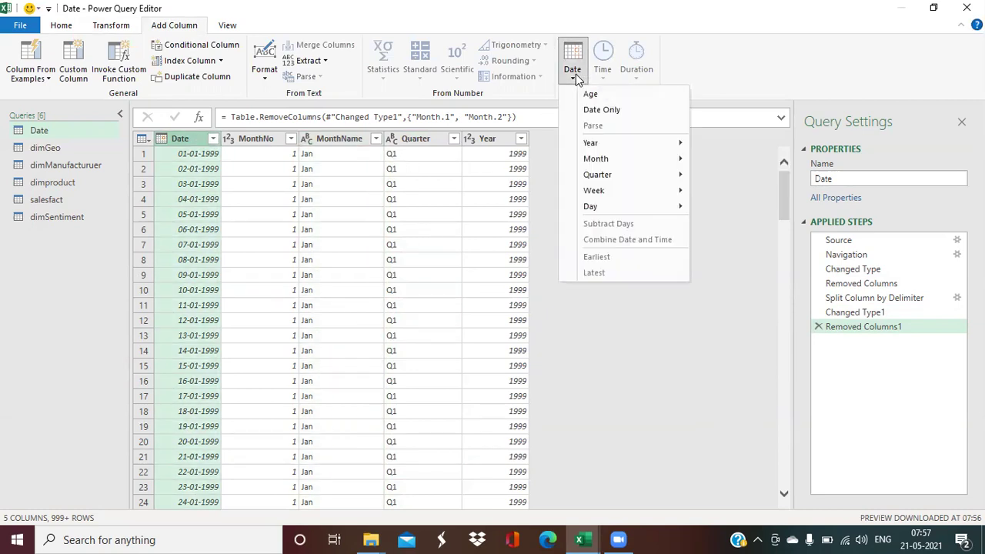
{"action": "mouse_move", "coordinate": [597, 162]}
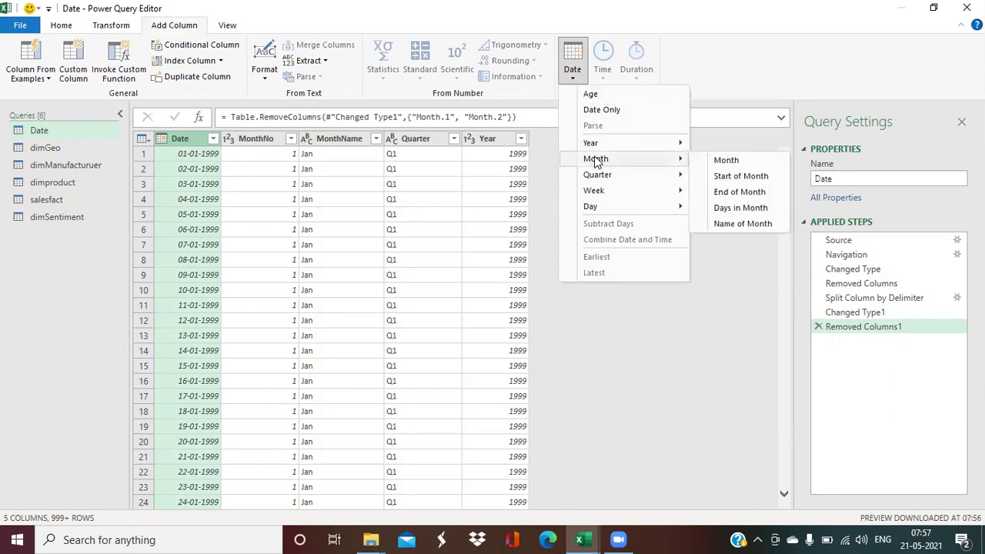
{"action": "left_click", "coordinate": [750, 177]}
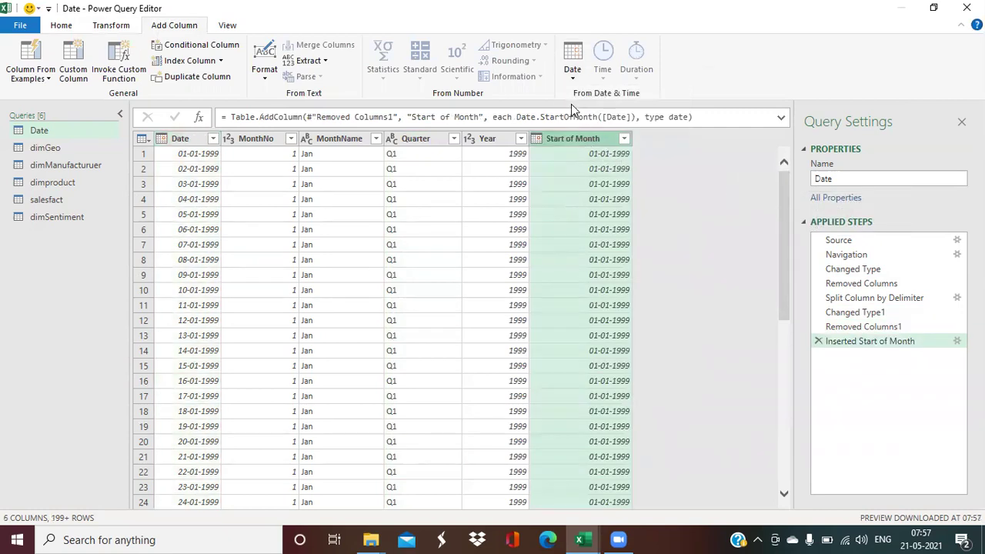
Step: Add a Name of Day column derived from the Date column to the Date query
{"action": "left_click", "coordinate": [572, 76]}
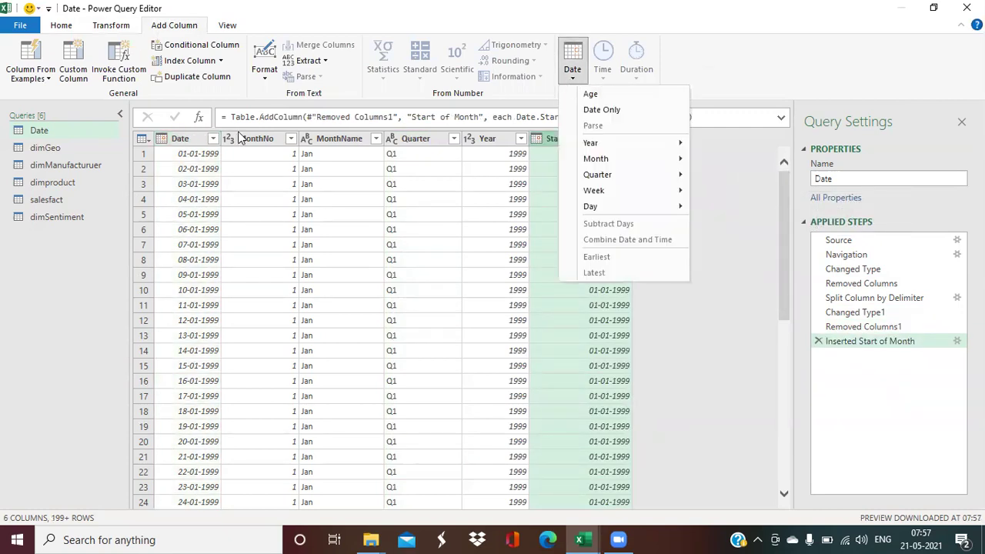
{"action": "left_click", "coordinate": [573, 80]}
{"action": "left_click", "coordinate": [578, 78]}
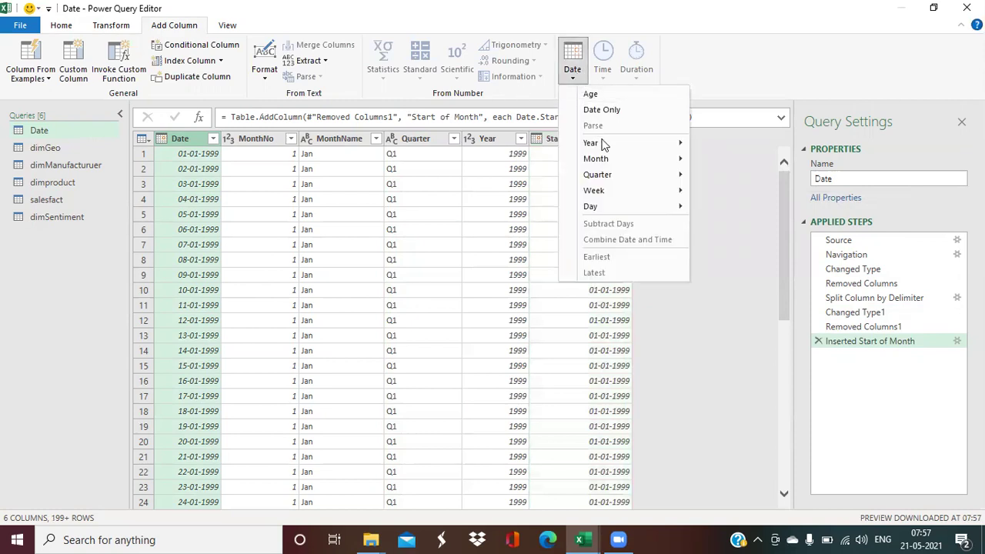
{"action": "mouse_move", "coordinate": [609, 160]}
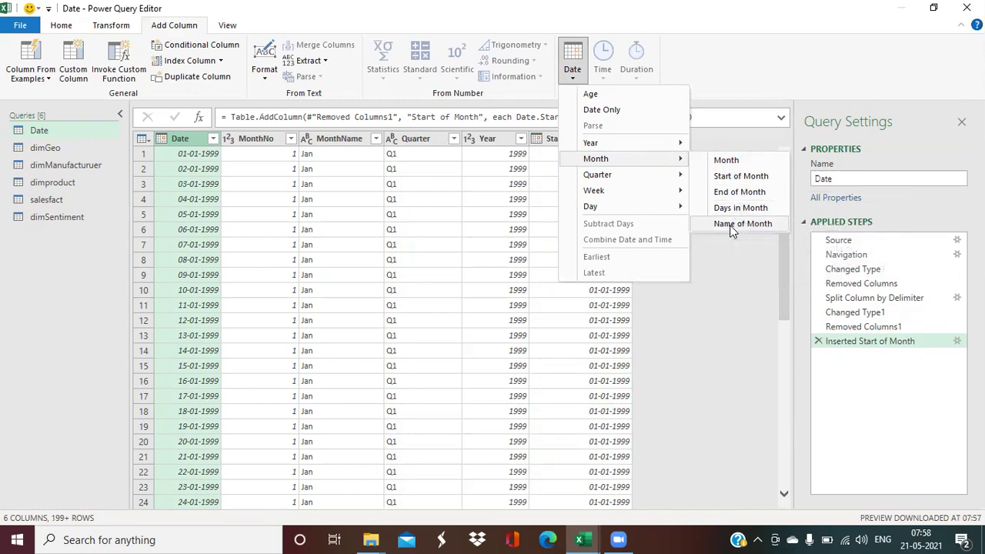
{"action": "mouse_move", "coordinate": [657, 183]}
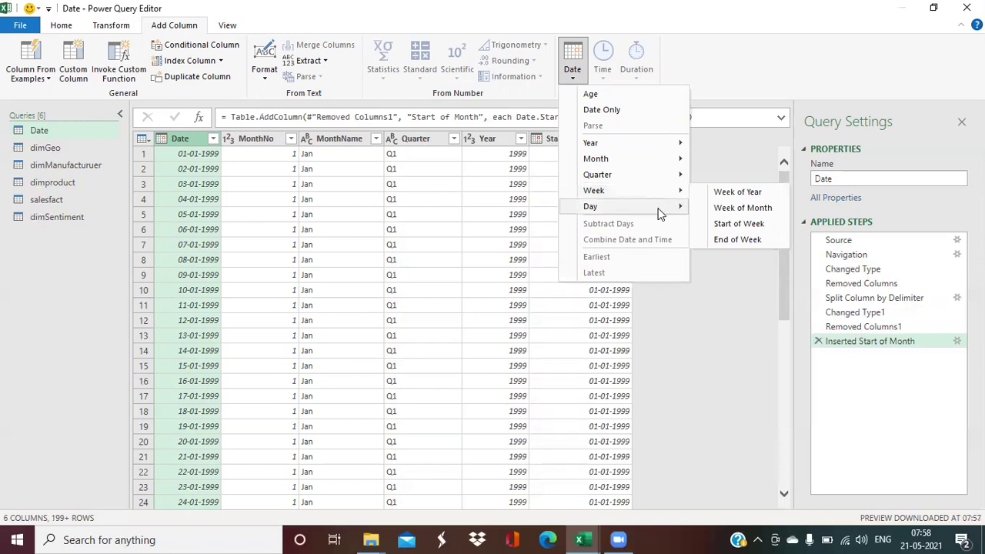
{"action": "mouse_move", "coordinate": [659, 213]}
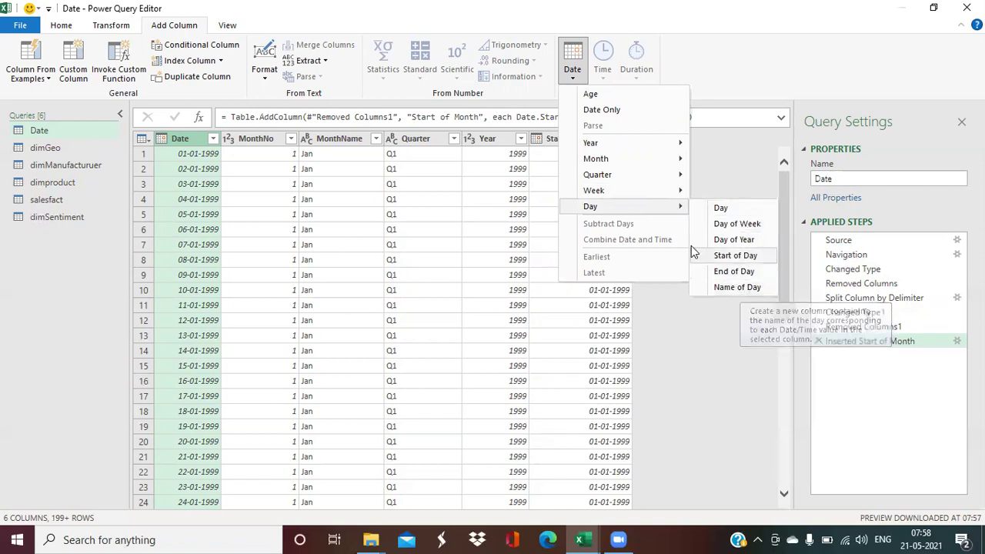
{"action": "left_click", "coordinate": [729, 289]}
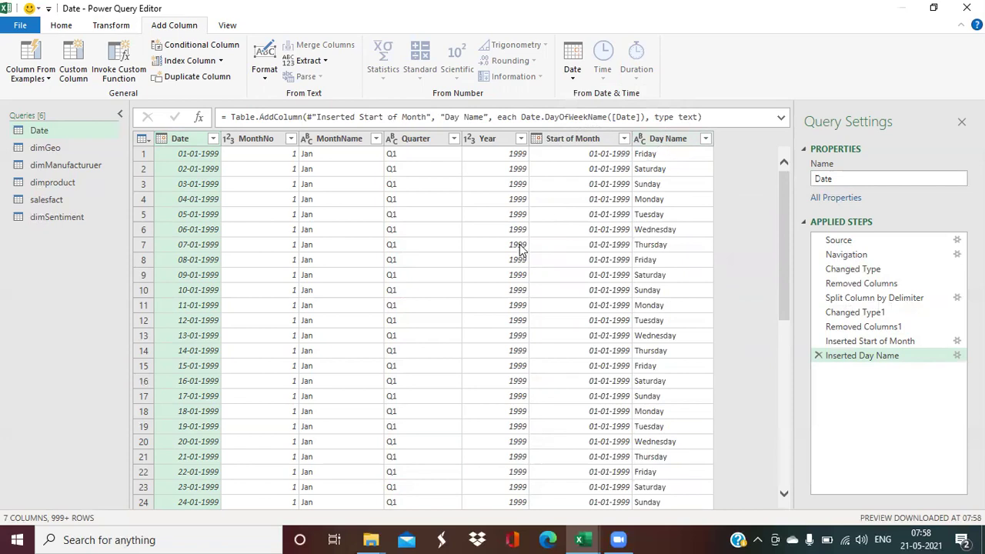
Step: Open the dimGeo query and examine the values in its City, State and Region columns
{"action": "left_click", "coordinate": [111, 24]}
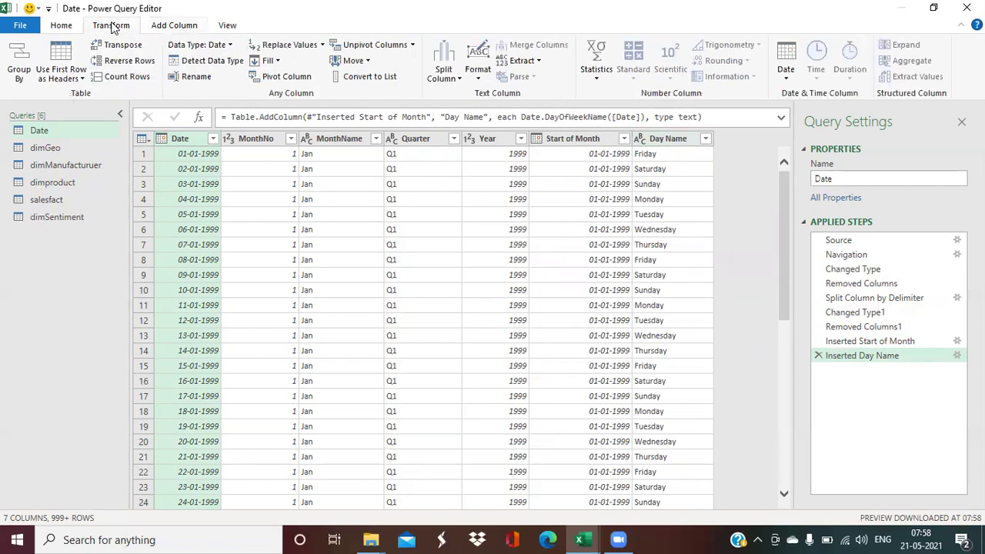
{"action": "left_click", "coordinate": [55, 146]}
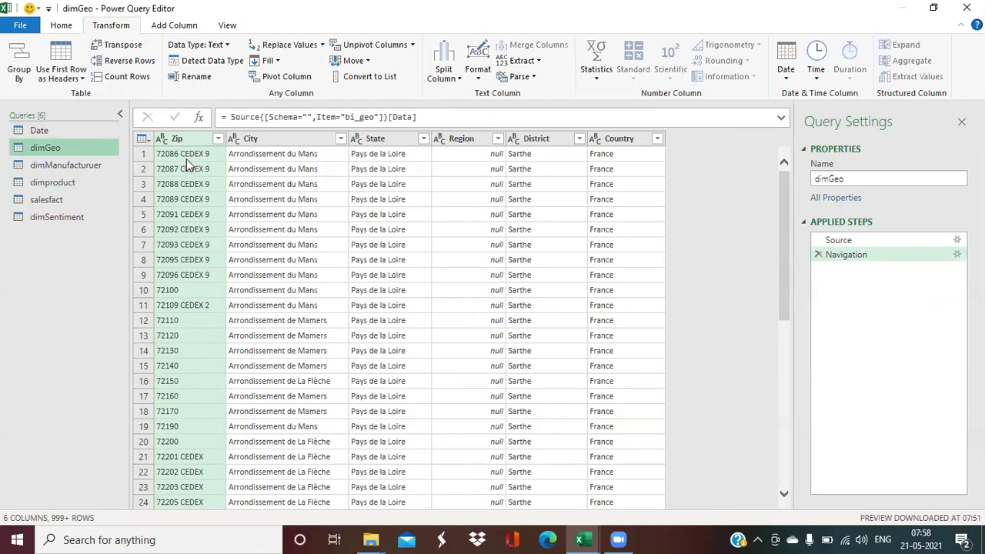
{"action": "left_click", "coordinate": [260, 142]}
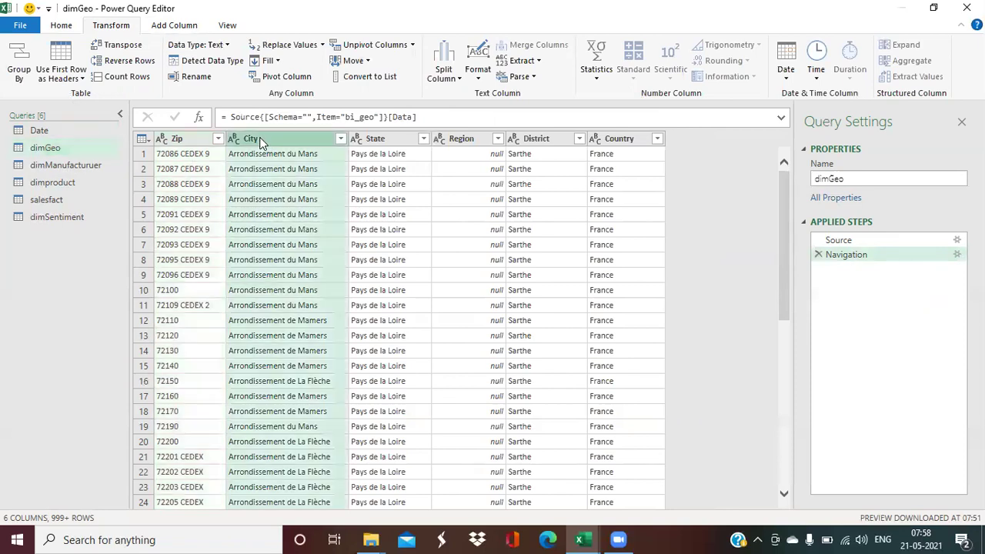
{"action": "scroll", "coordinate": [321, 277], "scroll_direction": "down", "scroll_amount": 15}
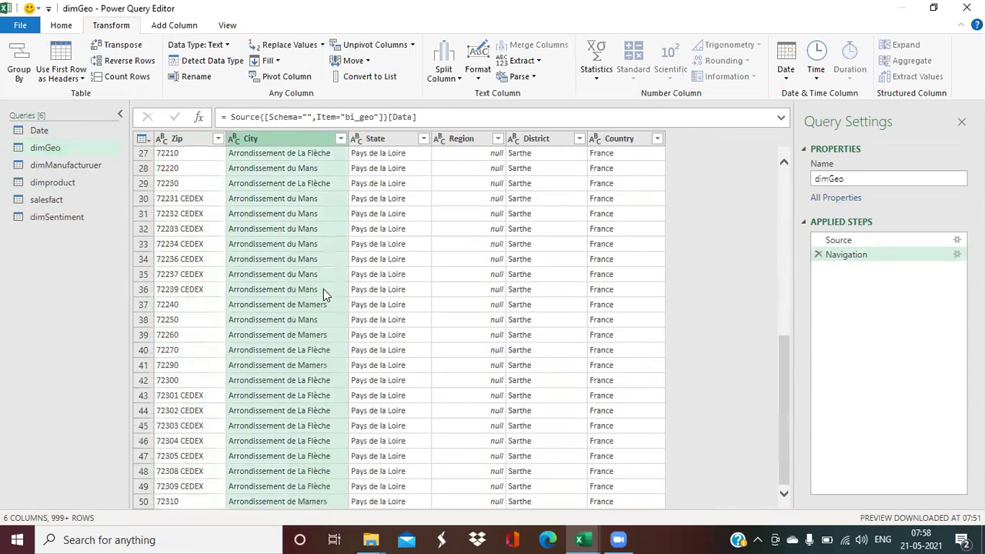
{"action": "scroll", "coordinate": [323, 289], "scroll_direction": "down", "scroll_amount": 7}
{"action": "scroll", "coordinate": [323, 289], "scroll_direction": "up", "scroll_amount": 20}
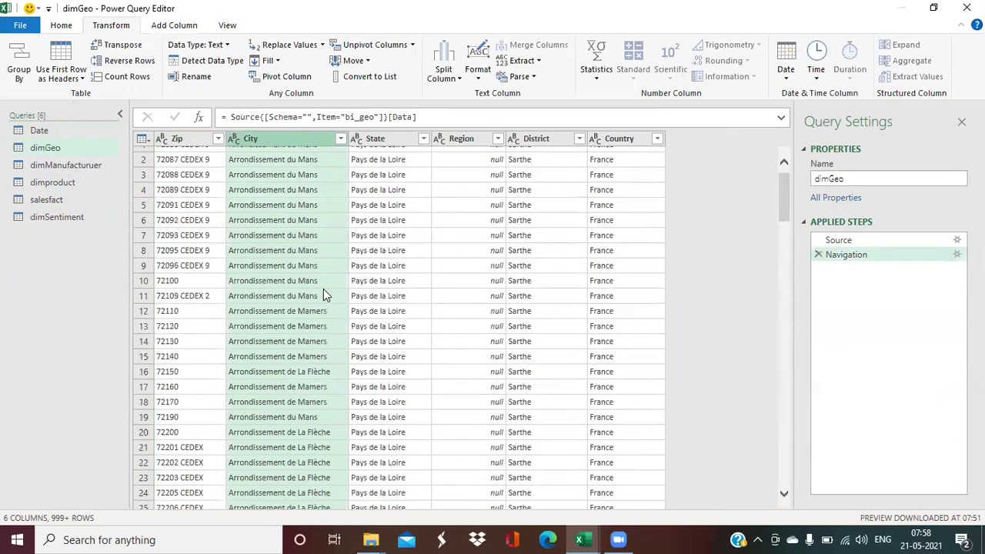
{"action": "left_click", "coordinate": [369, 142]}
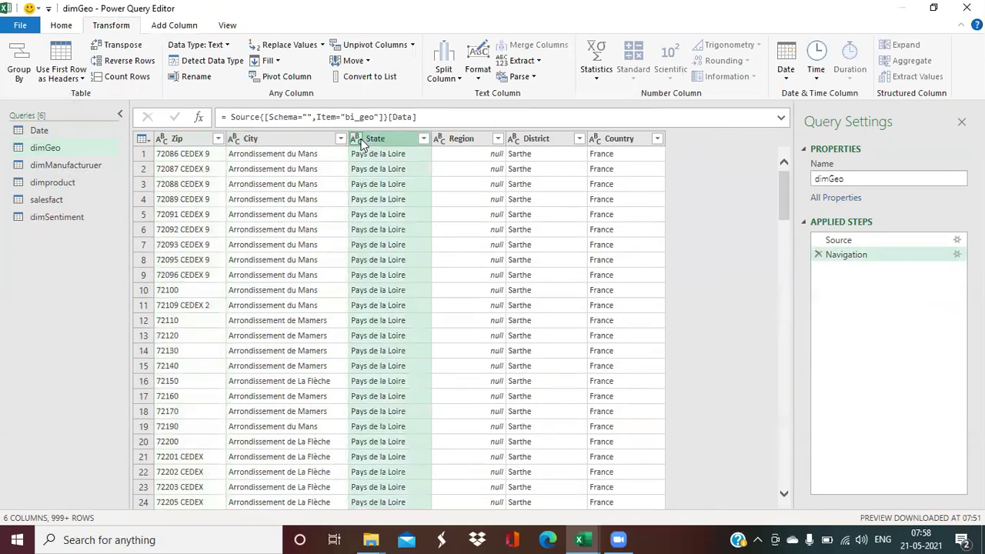
{"action": "left_click", "coordinate": [457, 142]}
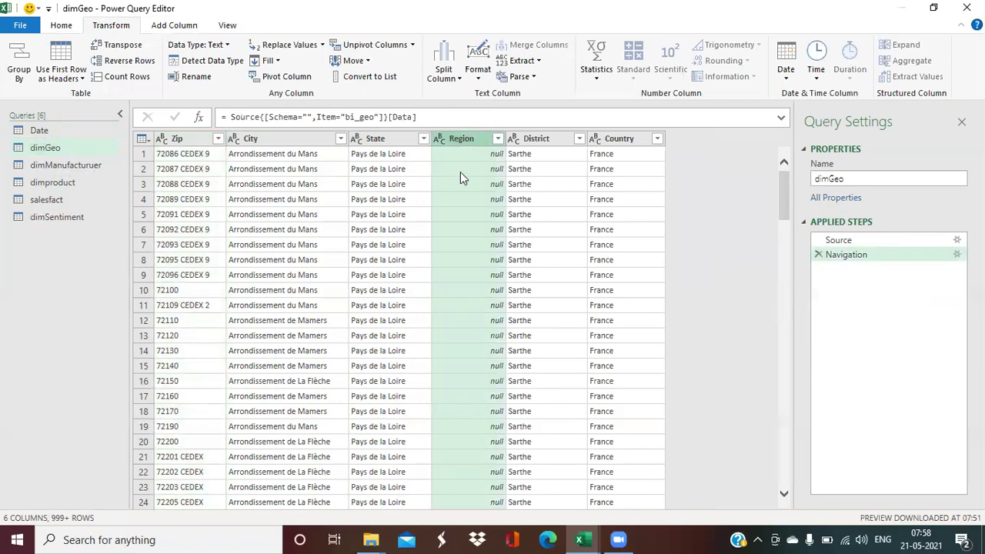
{"action": "scroll", "coordinate": [460, 172], "scroll_direction": "down", "scroll_amount": 20}
{"action": "scroll", "coordinate": [471, 232], "scroll_direction": "up", "scroll_amount": 20}
Step: Load the full list of Region values in dimGeo and filter the column to only the null rows
{"action": "left_click", "coordinate": [498, 139]}
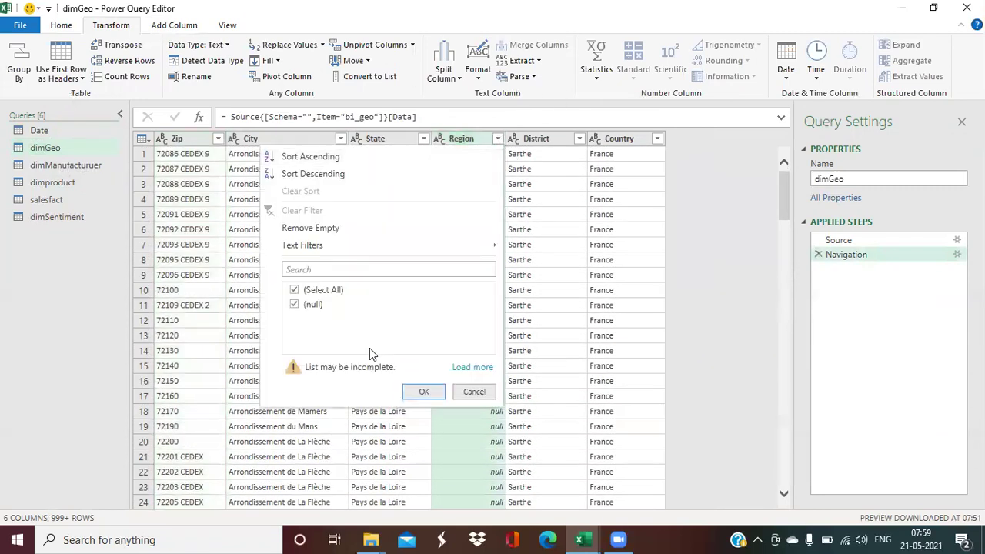
{"action": "left_click", "coordinate": [467, 368]}
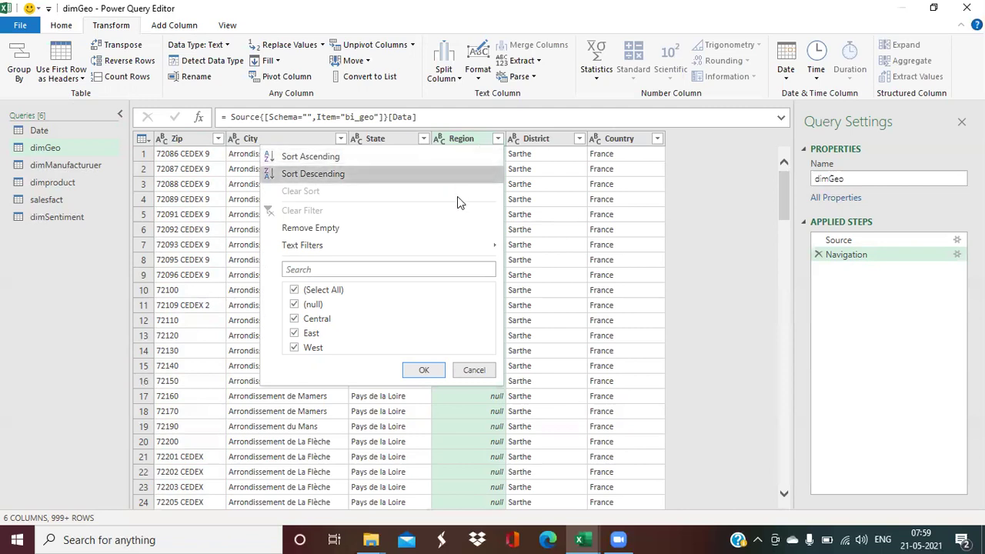
{"action": "left_click", "coordinate": [294, 290]}
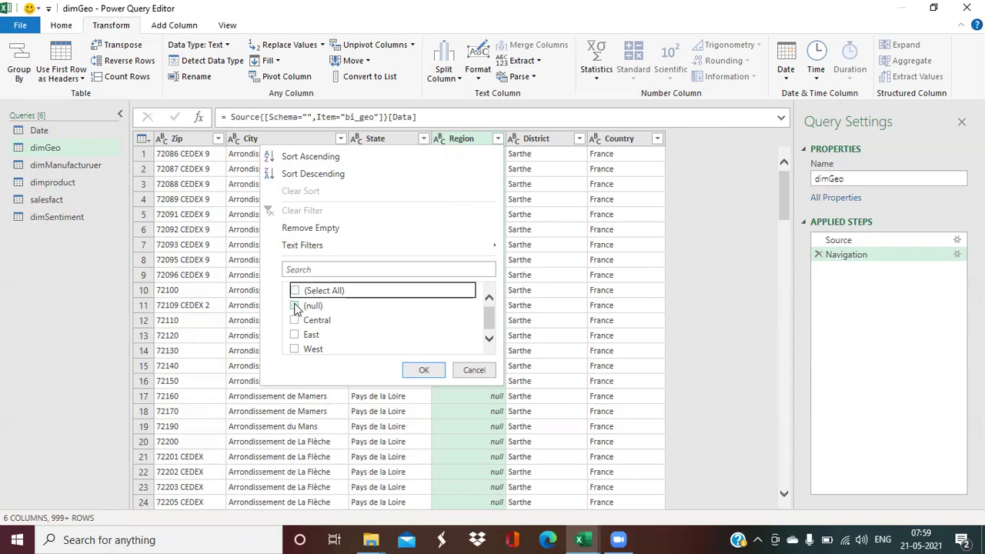
{"action": "left_click", "coordinate": [294, 306]}
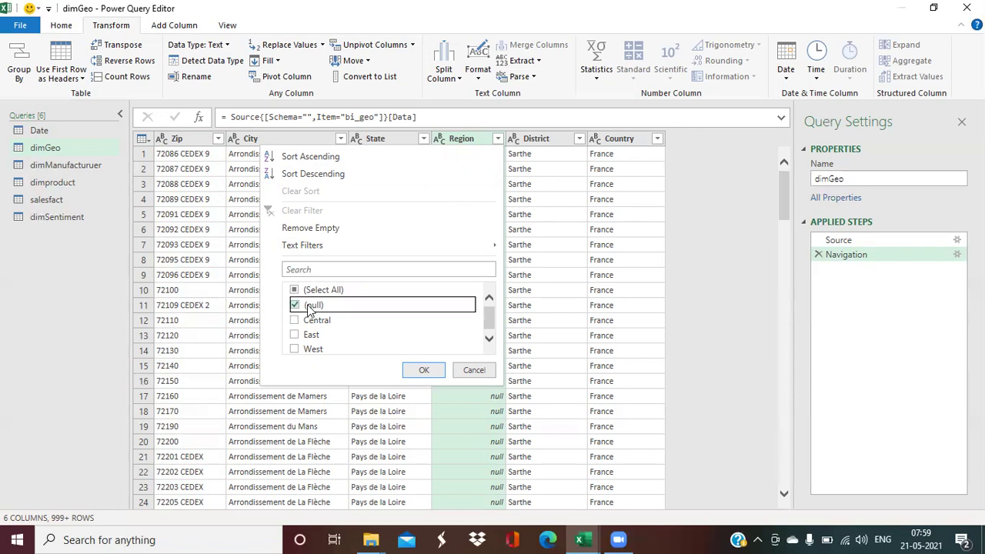
{"action": "left_click", "coordinate": [423, 370]}
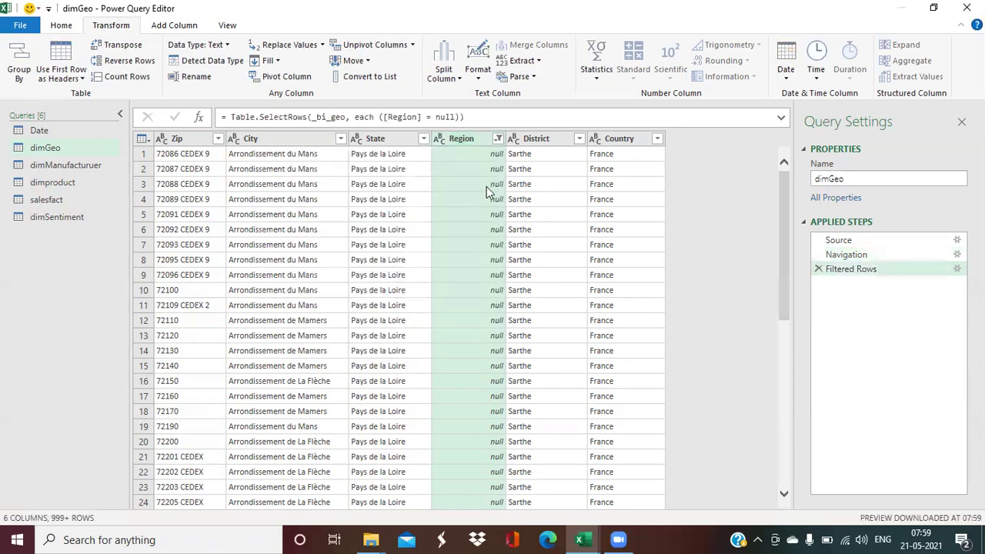
Step: Replace the value null with "north" in the Region column of the dimGeo query
{"action": "scroll", "coordinate": [484, 231], "scroll_direction": "down", "scroll_amount": 15}
{"action": "scroll", "coordinate": [475, 285], "scroll_direction": "up", "scroll_amount": 15}
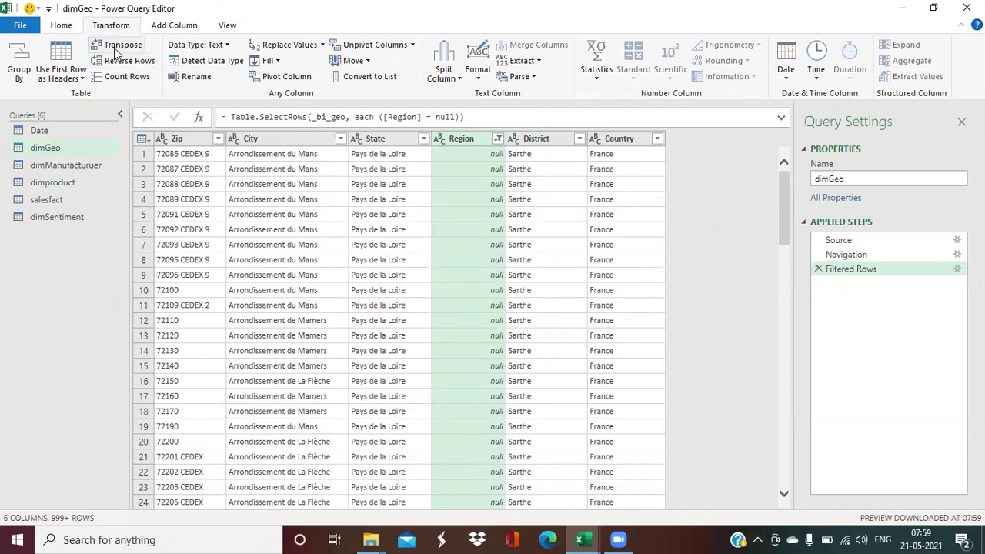
{"action": "left_click", "coordinate": [322, 45]}
{"action": "left_click", "coordinate": [299, 62]}
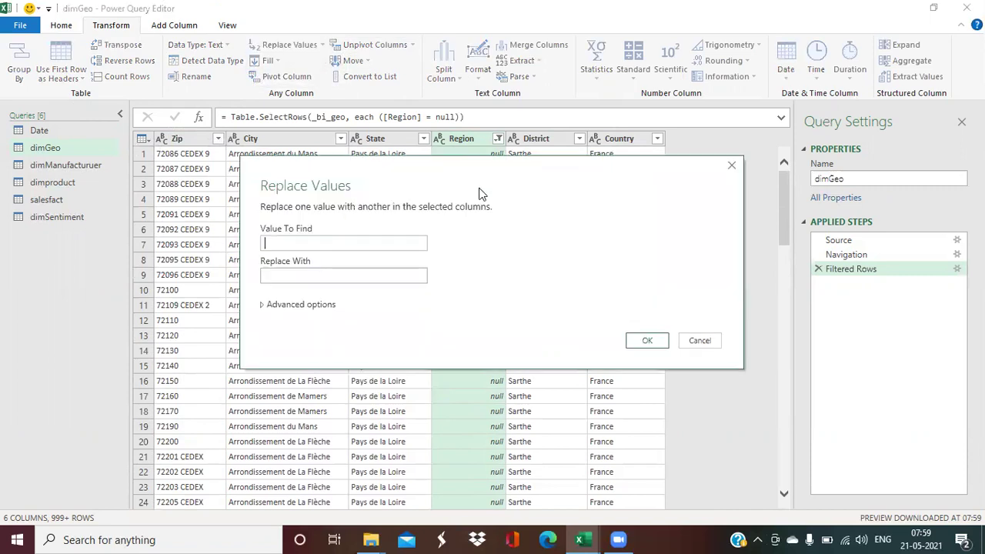
{"action": "type", "text": "north"}
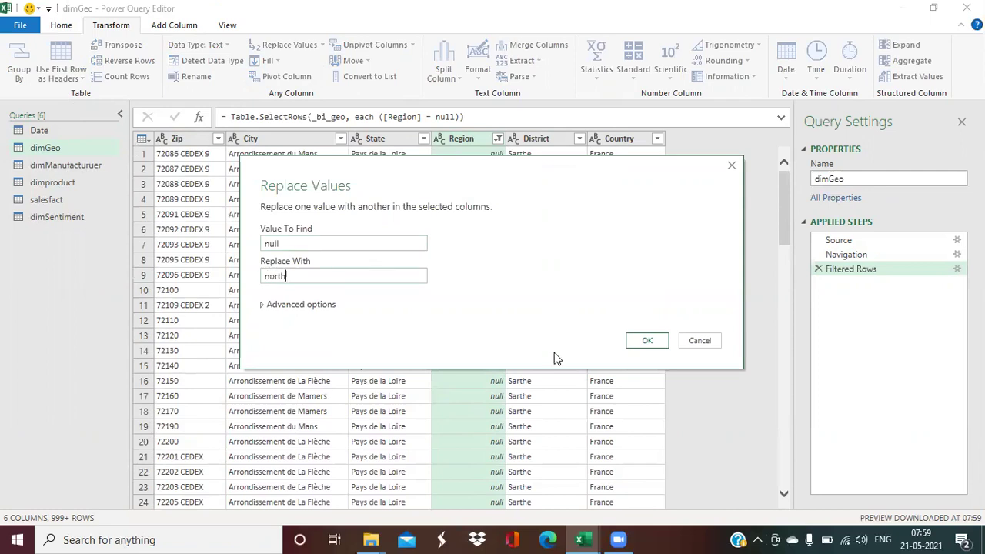
{"action": "left_click", "coordinate": [650, 345]}
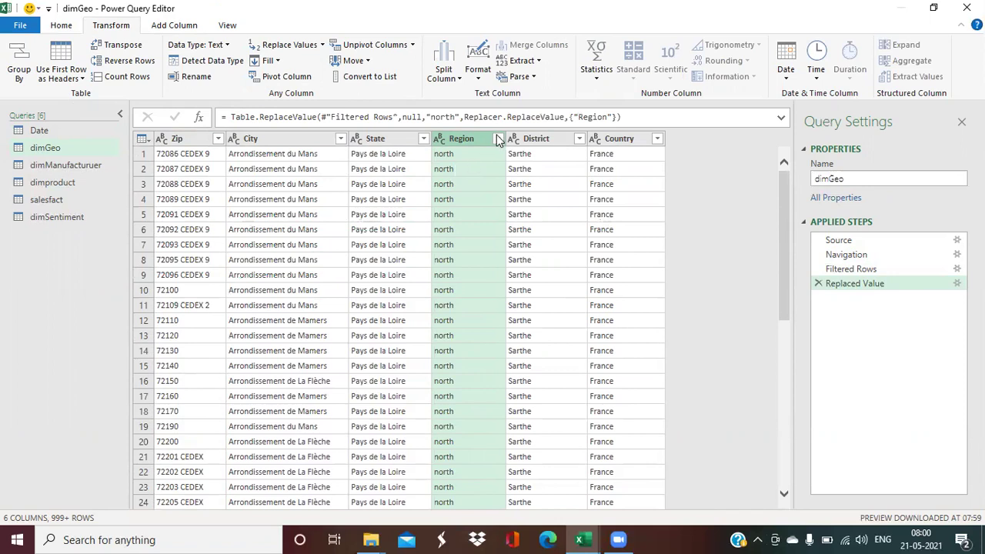
Step: Check the fully loaded list of distinct Region values in dimGeo without applying a filter
{"action": "left_click", "coordinate": [497, 139]}
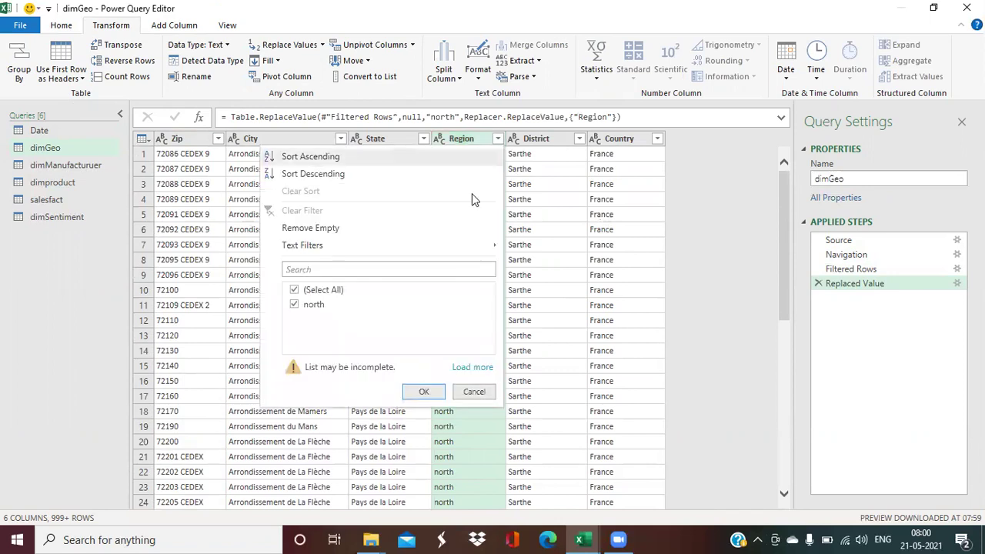
{"action": "left_click", "coordinate": [465, 368]}
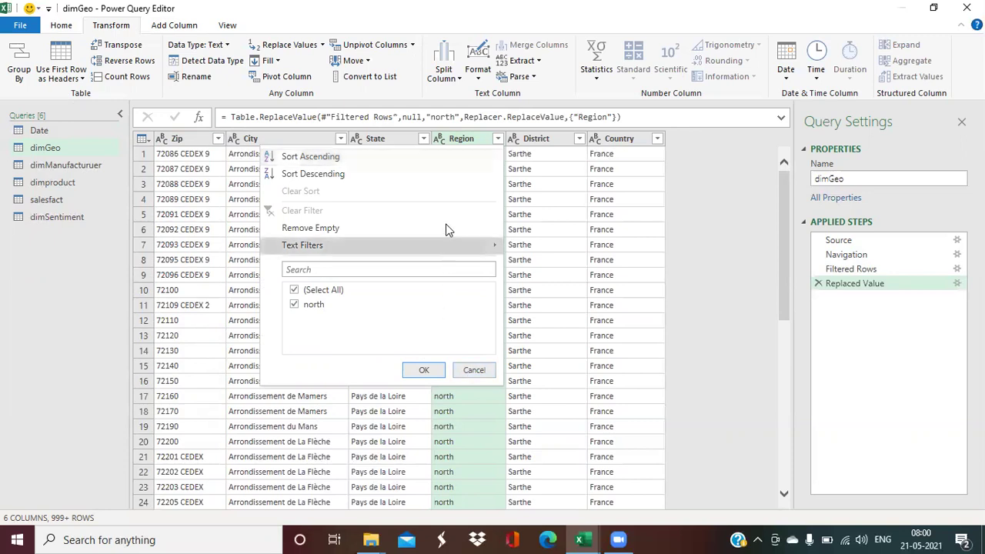
{"action": "left_click", "coordinate": [467, 371]}
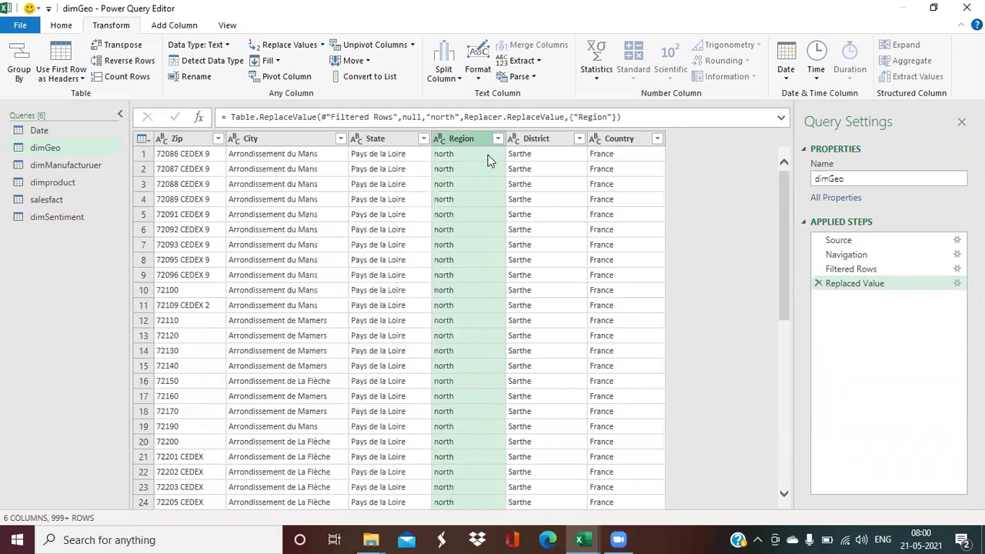
Step: Delete the Filtered Rows step from the dimGeo query's applied steps
{"action": "left_click", "coordinate": [817, 268]}
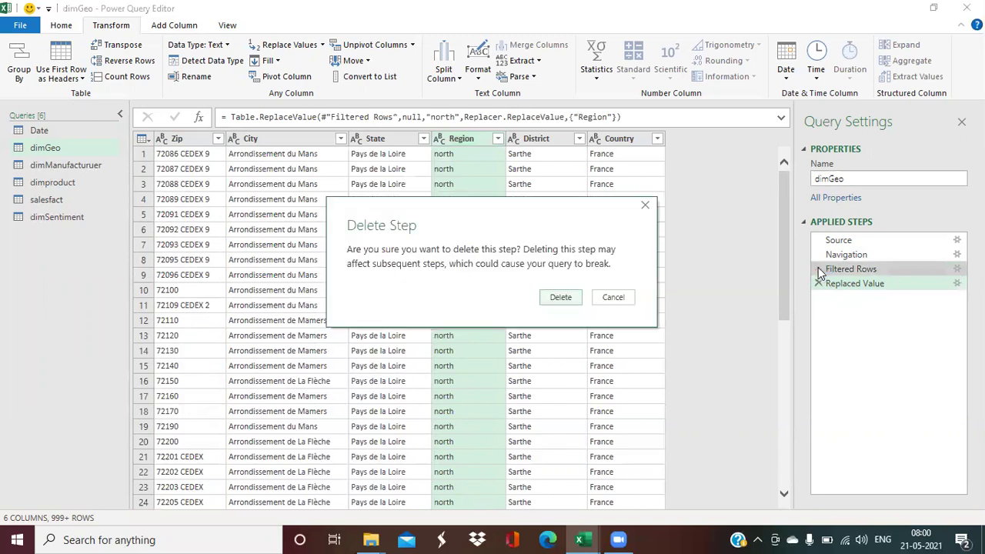
{"action": "left_click", "coordinate": [545, 297]}
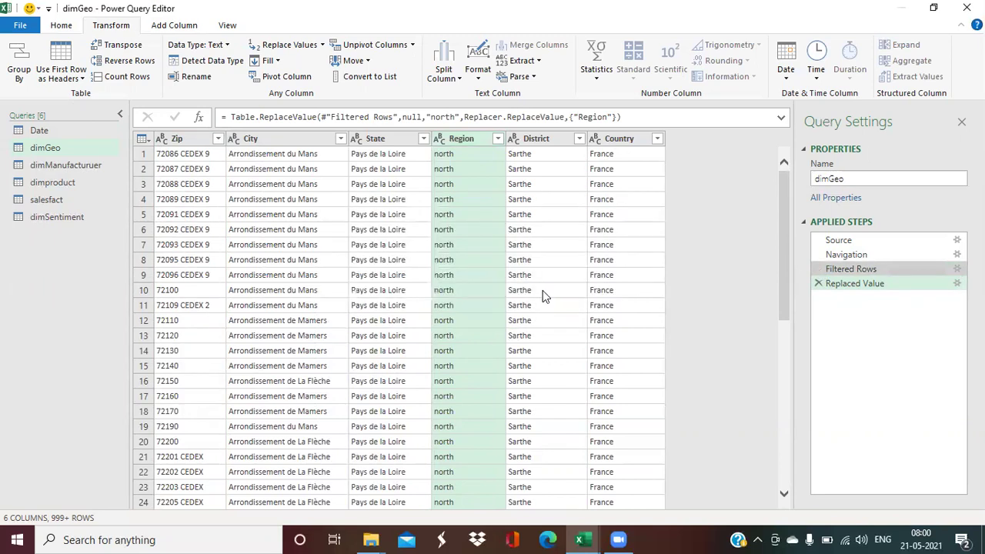
Step: Open the Region filter in dimGeo and apply it with all values kept
{"action": "left_click", "coordinate": [498, 139]}
{"action": "left_click", "coordinate": [464, 368]}
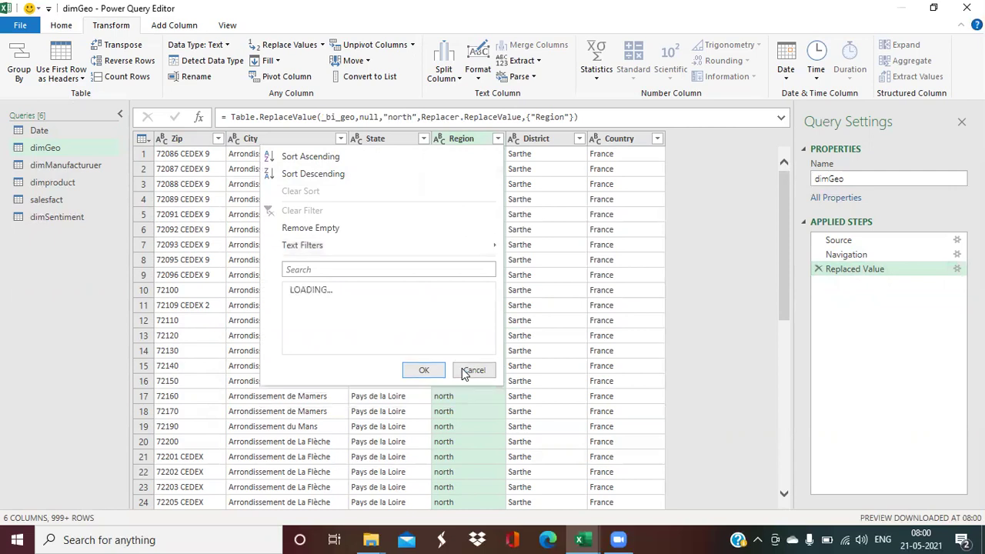
{"action": "left_click", "coordinate": [424, 370]}
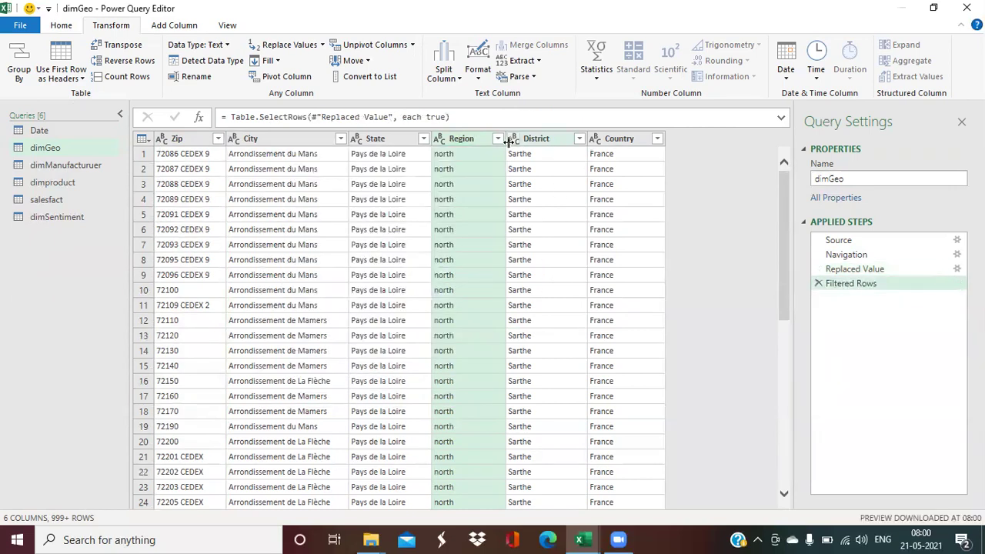
Step: Look through the District and Country columns of dimGeo for values that need cleaning
{"action": "left_click", "coordinate": [547, 138]}
{"action": "scroll", "coordinate": [572, 282], "scroll_direction": "down", "scroll_amount": 9}
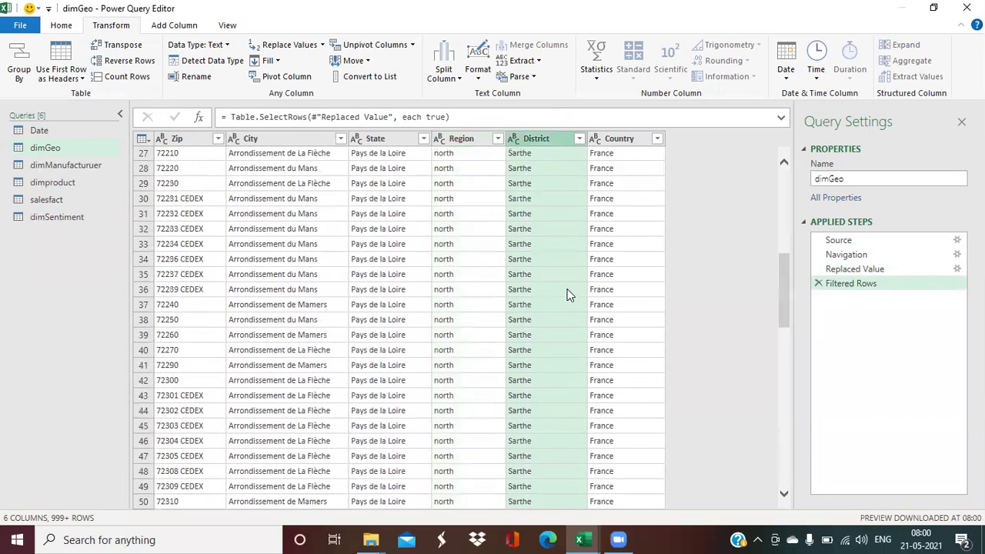
{"action": "left_click", "coordinate": [631, 139]}
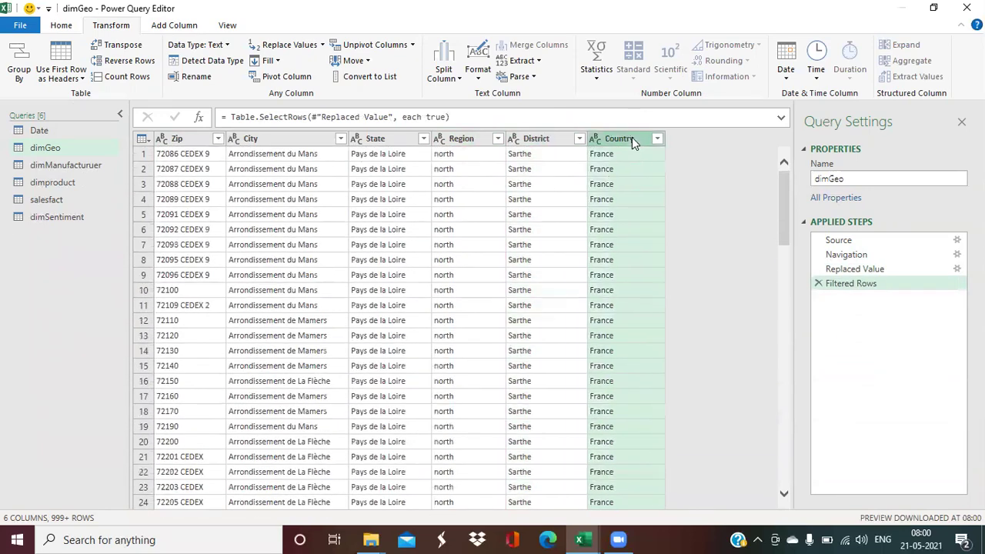
{"action": "scroll", "coordinate": [646, 256], "scroll_direction": "down", "scroll_amount": 13}
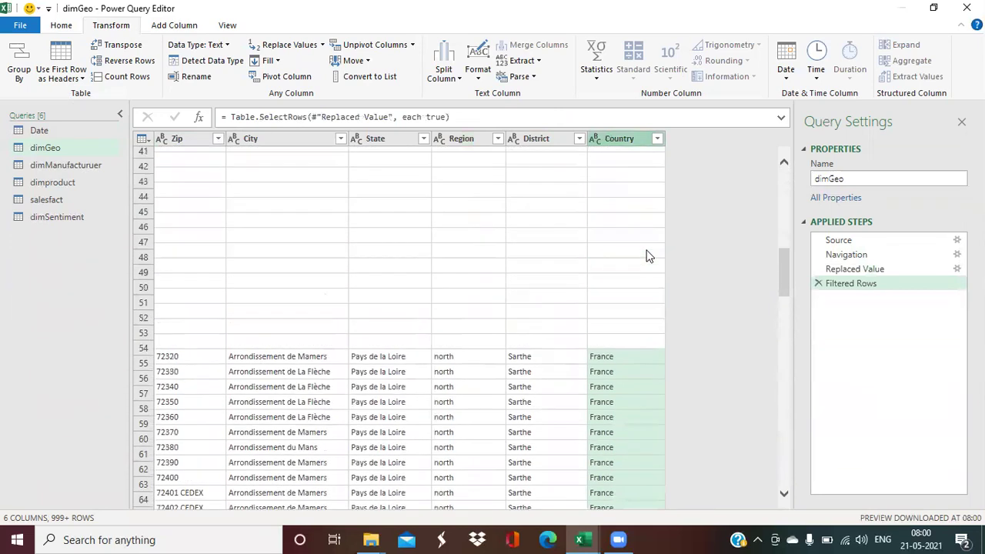
Step: Change the ManufacturerID column in dimManufacturuer to Whole Number and check the data type of the Manufacturer column
{"action": "left_click", "coordinate": [65, 163]}
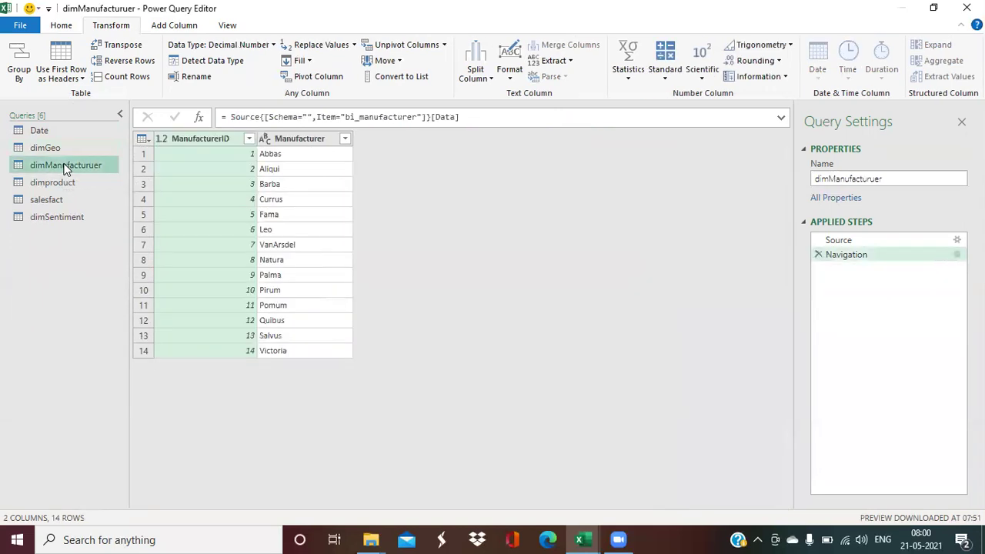
{"action": "left_click", "coordinate": [162, 137]}
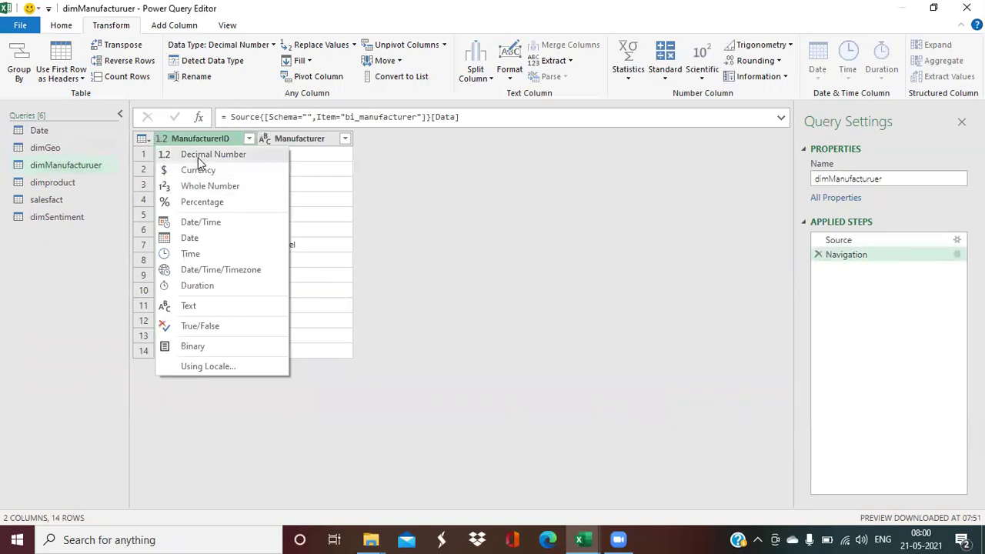
{"action": "left_click", "coordinate": [199, 187]}
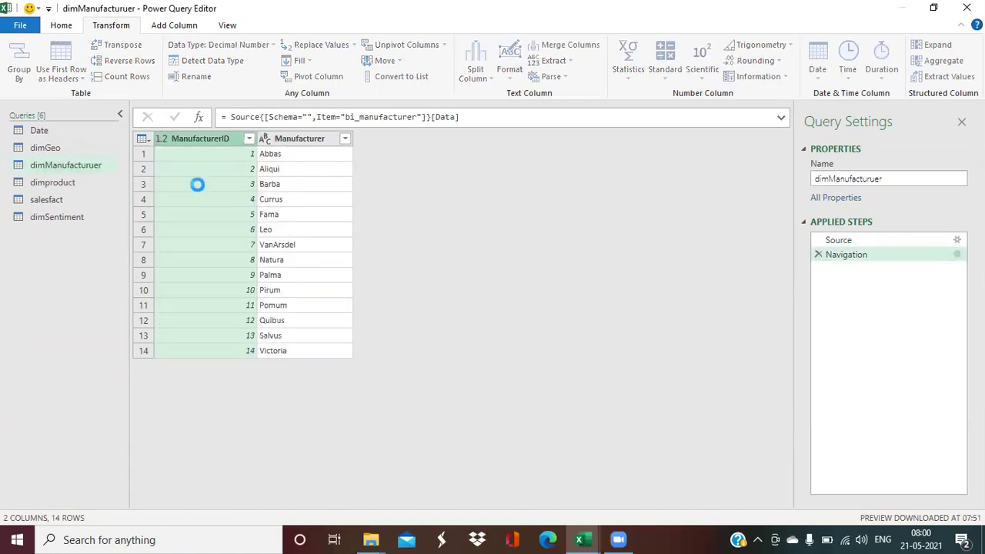
{"action": "left_click", "coordinate": [280, 142]}
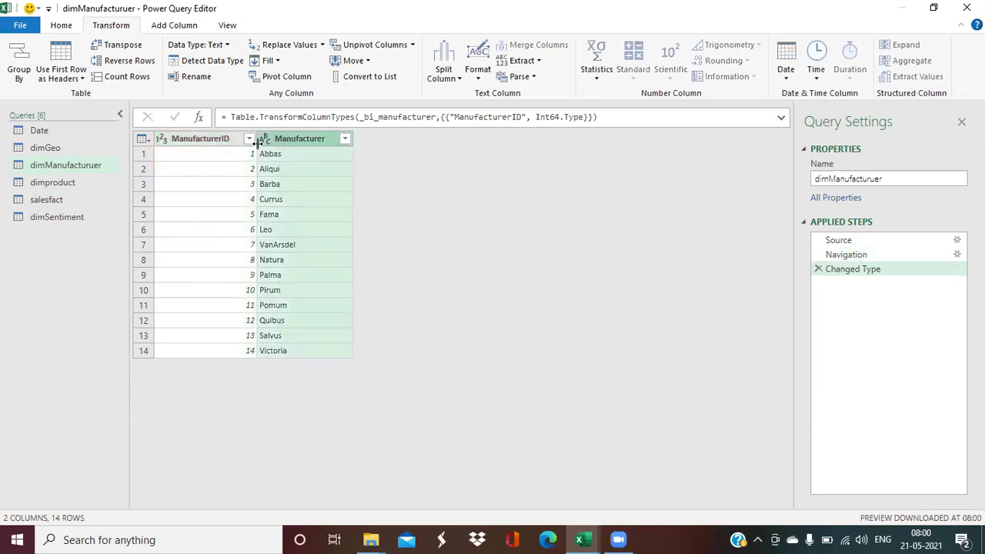
{"action": "left_click", "coordinate": [266, 140]}
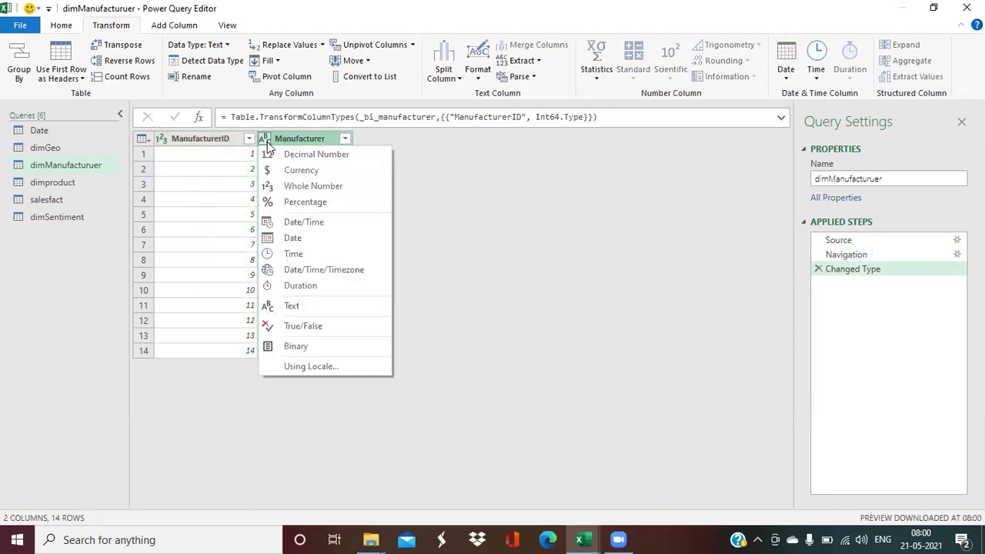
{"action": "left_click", "coordinate": [290, 141]}
Step: Review the ProductID column in the dimproduct query and change its data type to Whole Number
{"action": "left_click", "coordinate": [70, 182]}
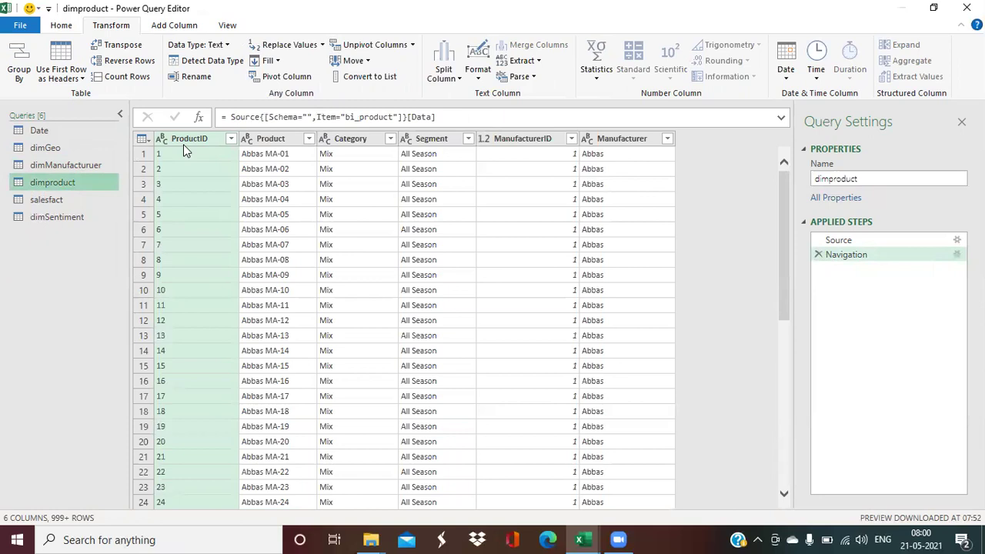
{"action": "left_click", "coordinate": [183, 144]}
{"action": "scroll", "coordinate": [181, 147], "scroll_direction": "down", "scroll_amount": 10}
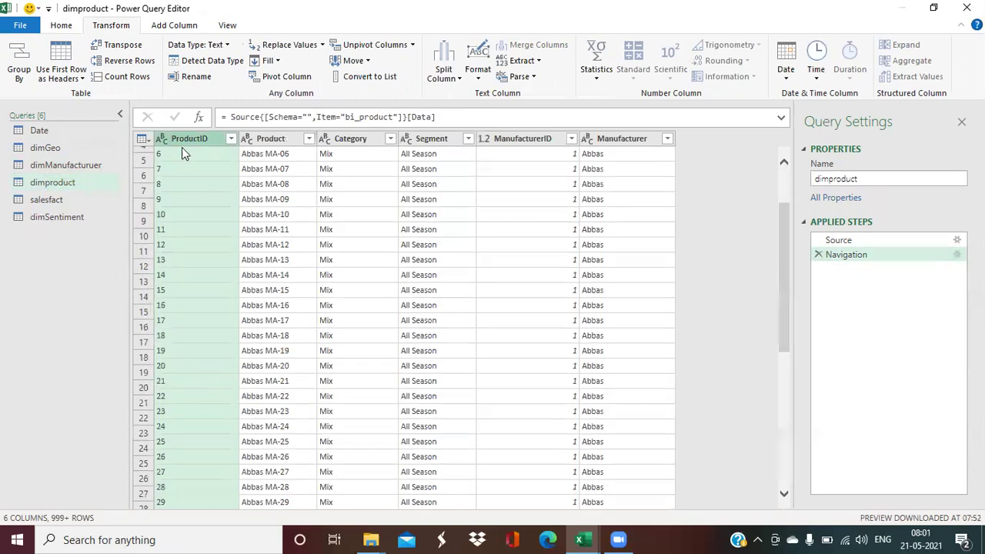
{"action": "scroll", "coordinate": [193, 261], "scroll_direction": "down", "scroll_amount": 6}
{"action": "scroll", "coordinate": [193, 261], "scroll_direction": "up", "scroll_amount": 16}
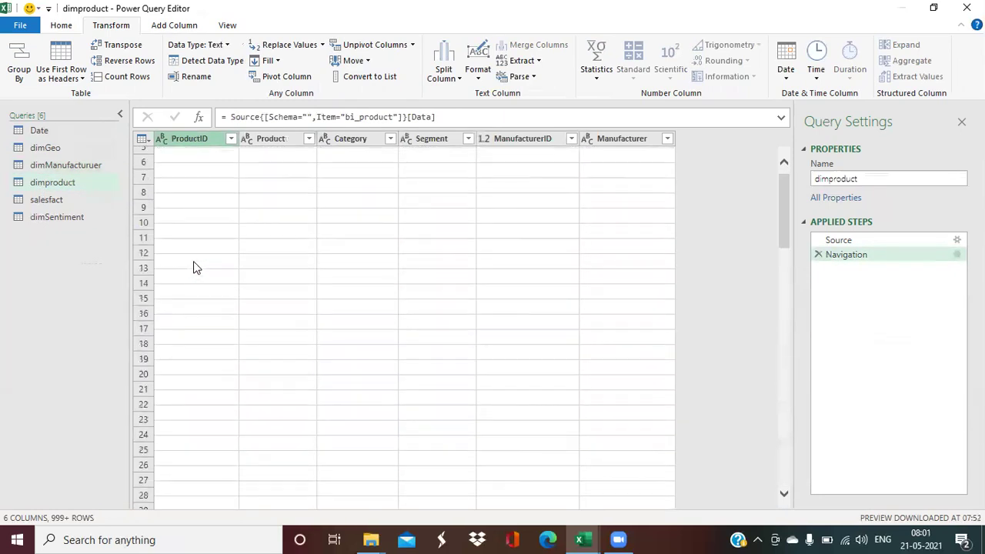
{"action": "left_click", "coordinate": [160, 142]}
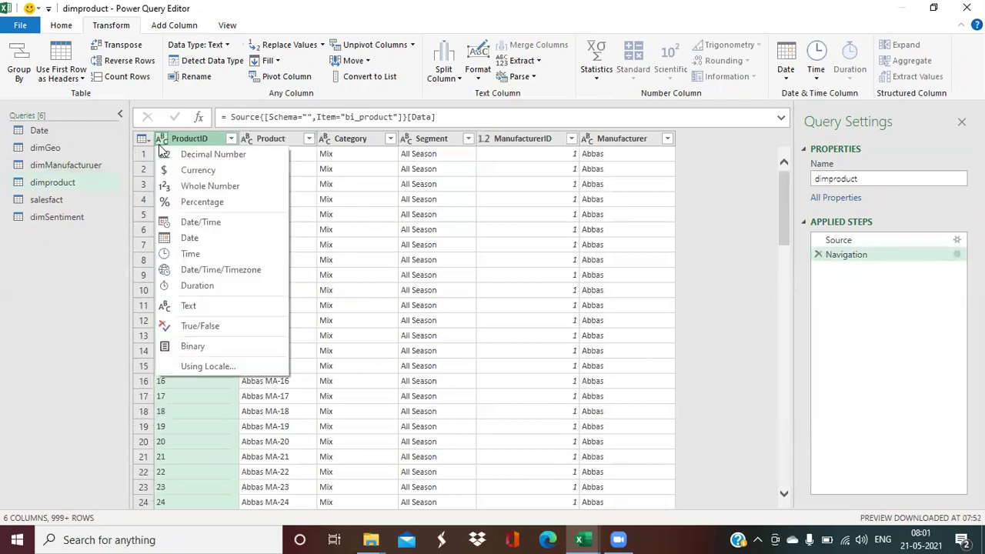
{"action": "left_click", "coordinate": [180, 184]}
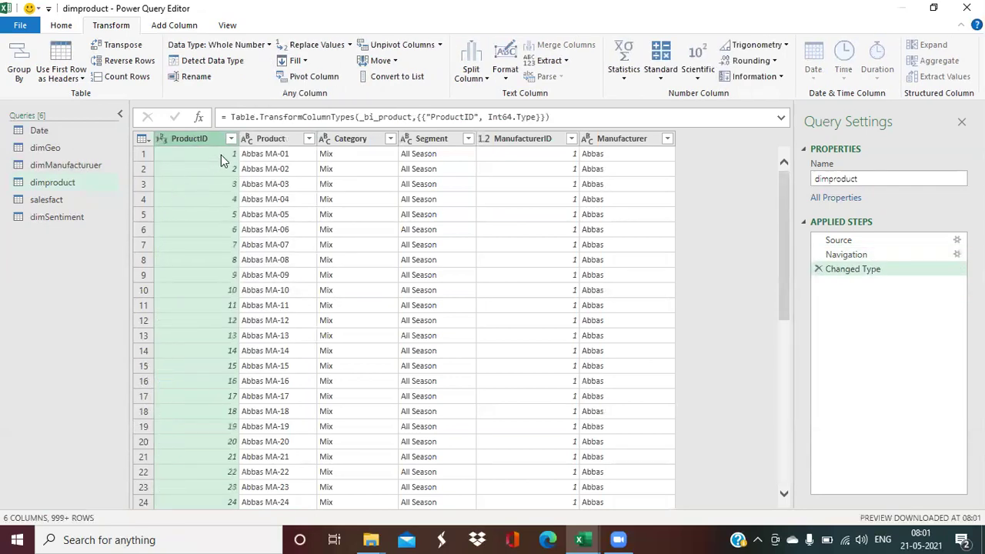
Step: Split the Product column of dimproduct by the custom delimiter "-" at the left-most delimiter
{"action": "left_click", "coordinate": [270, 144]}
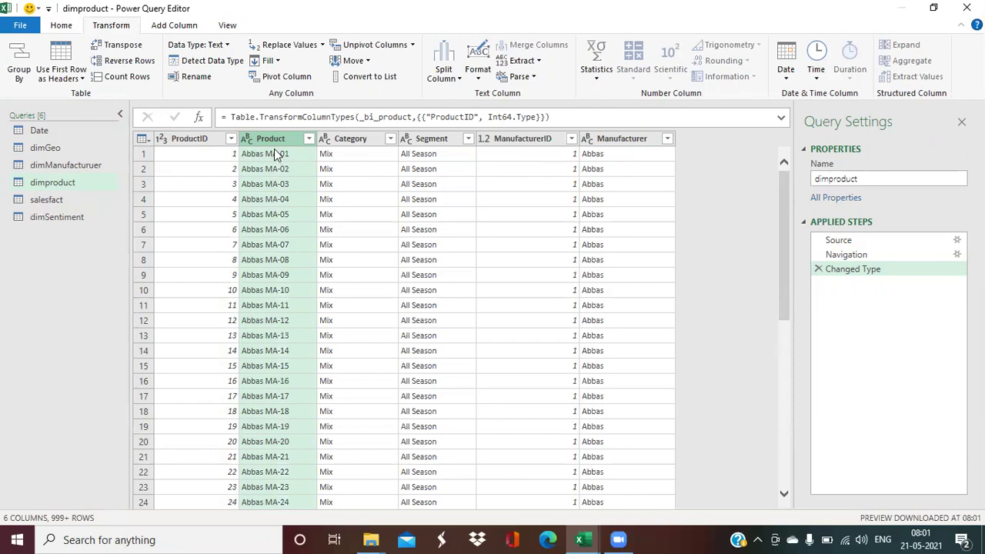
{"action": "scroll", "coordinate": [278, 281], "scroll_direction": "down", "scroll_amount": 12}
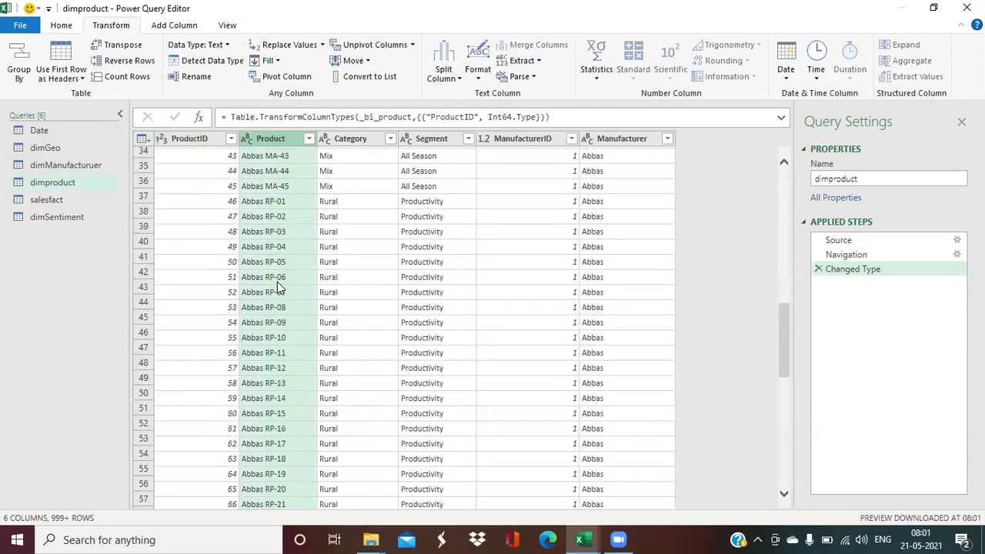
{"action": "scroll", "coordinate": [277, 280], "scroll_direction": "up", "scroll_amount": 12}
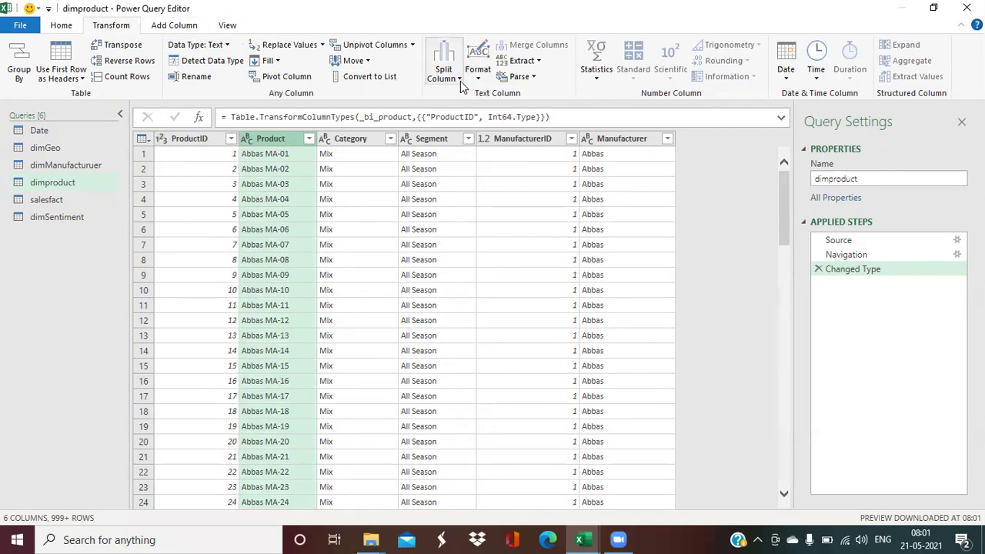
{"action": "right_click", "coordinate": [264, 141]}
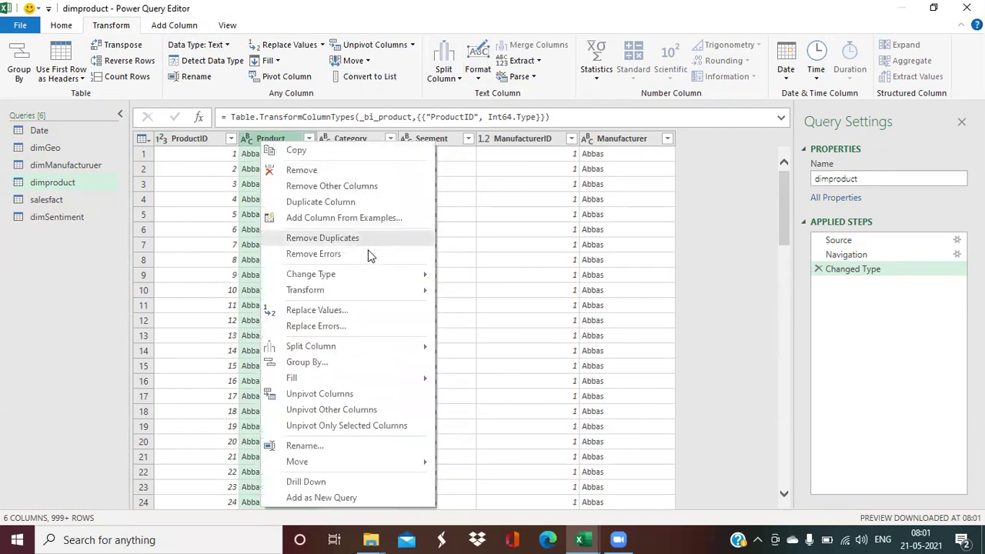
{"action": "mouse_move", "coordinate": [409, 352]}
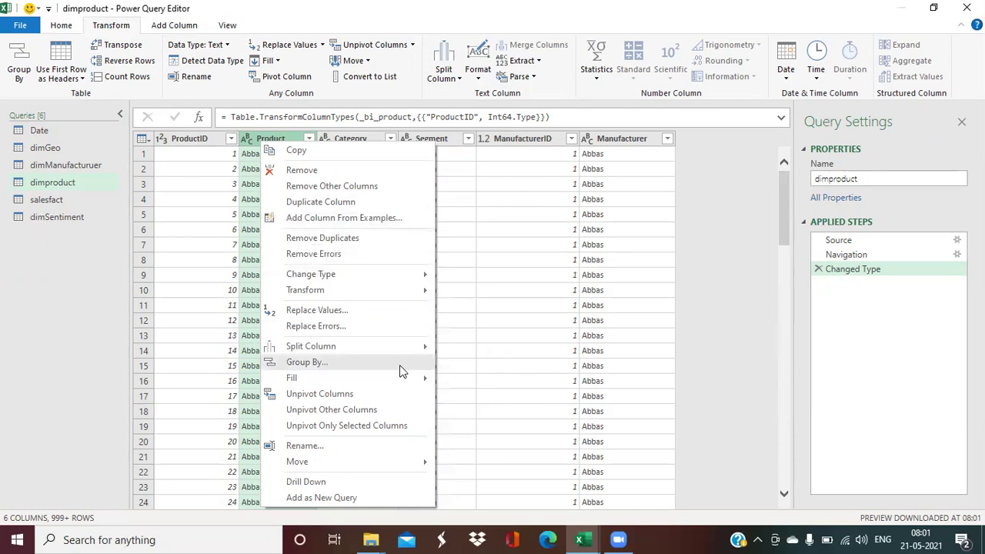
{"action": "left_click", "coordinate": [465, 355]}
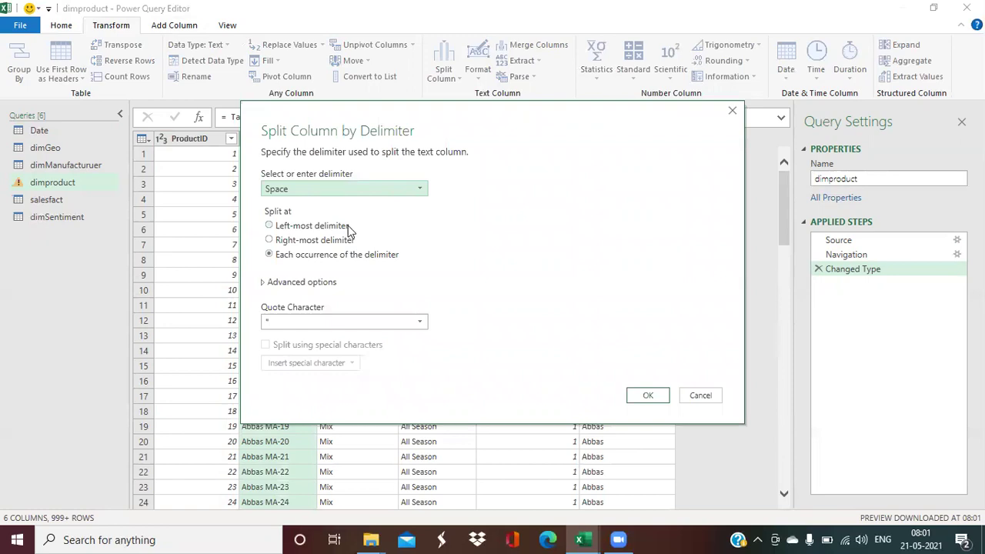
{"action": "left_click", "coordinate": [285, 226]}
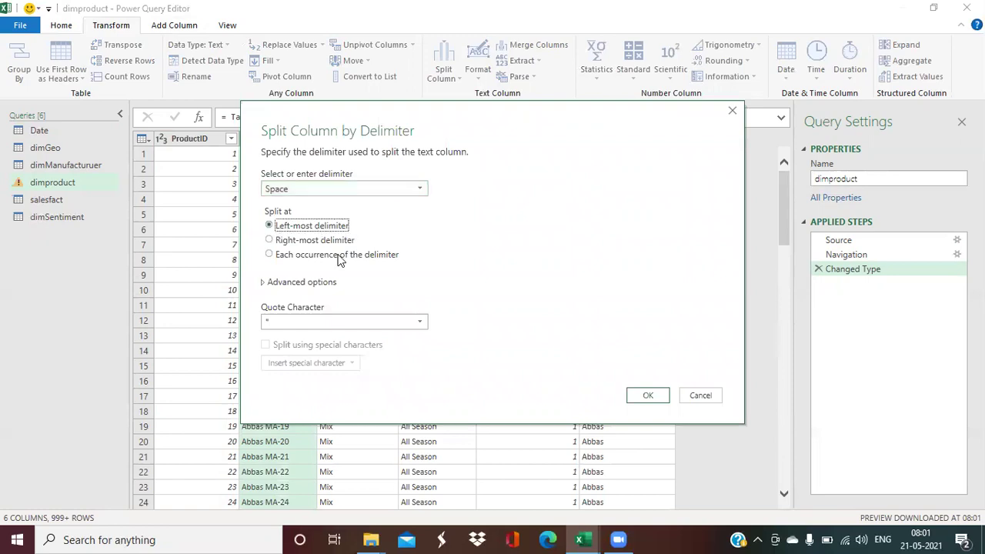
{"action": "left_click", "coordinate": [361, 192]}
{"action": "left_click", "coordinate": [310, 290]}
{"action": "left_click", "coordinate": [320, 209]}
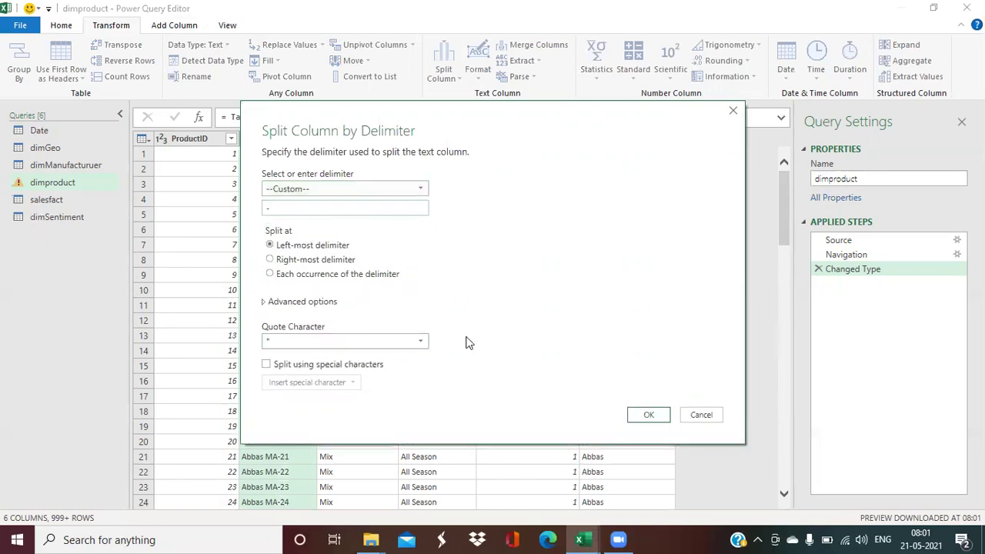
{"action": "left_click", "coordinate": [648, 416]}
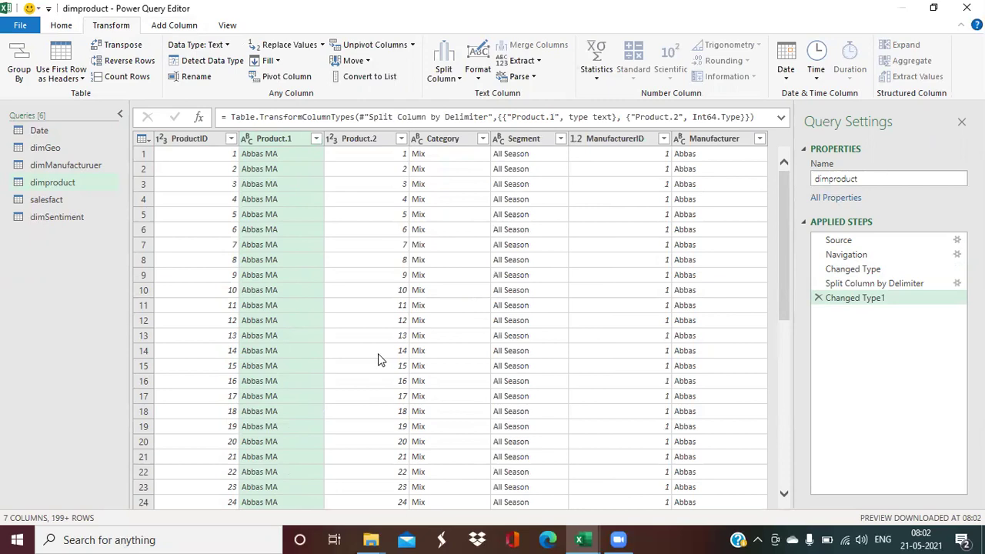
Step: Try to split the Product.1 column by the custom delimiter "-" at each occurrence of the delimiter
{"action": "scroll", "coordinate": [667, 256], "scroll_direction": "down", "scroll_amount": 1}
{"action": "scroll", "coordinate": [659, 331], "scroll_direction": "down", "scroll_amount": 20}
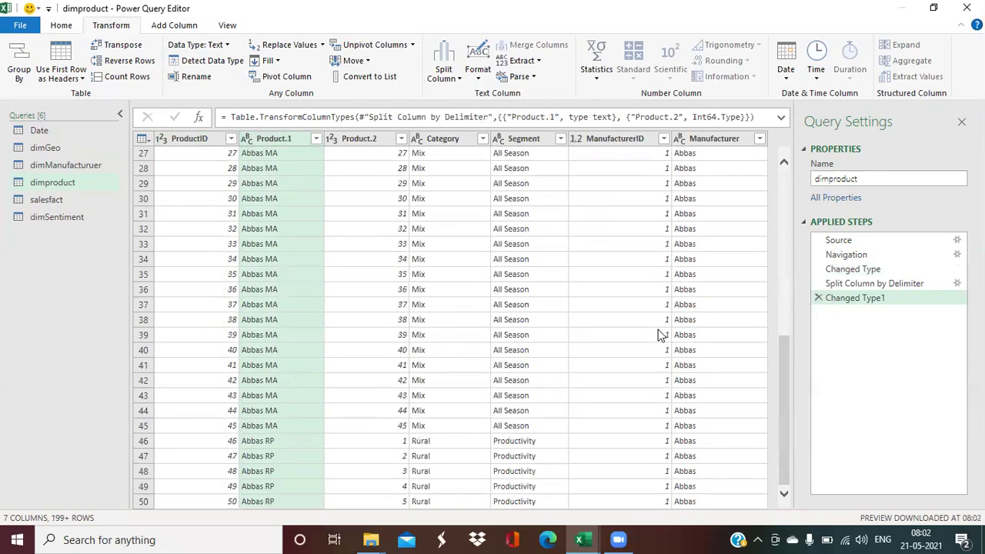
{"action": "scroll", "coordinate": [659, 331], "scroll_direction": "up", "scroll_amount": 20}
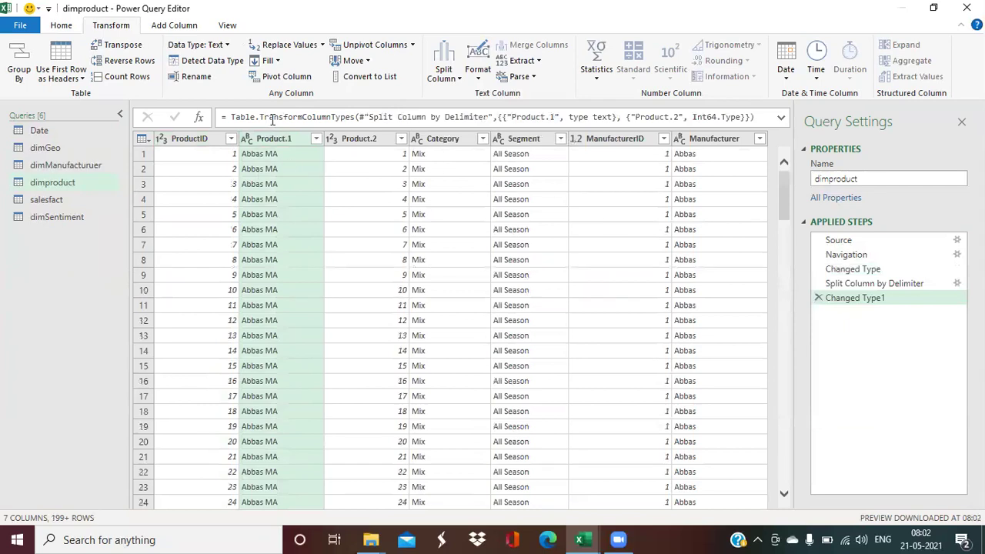
{"action": "right_click", "coordinate": [267, 143]}
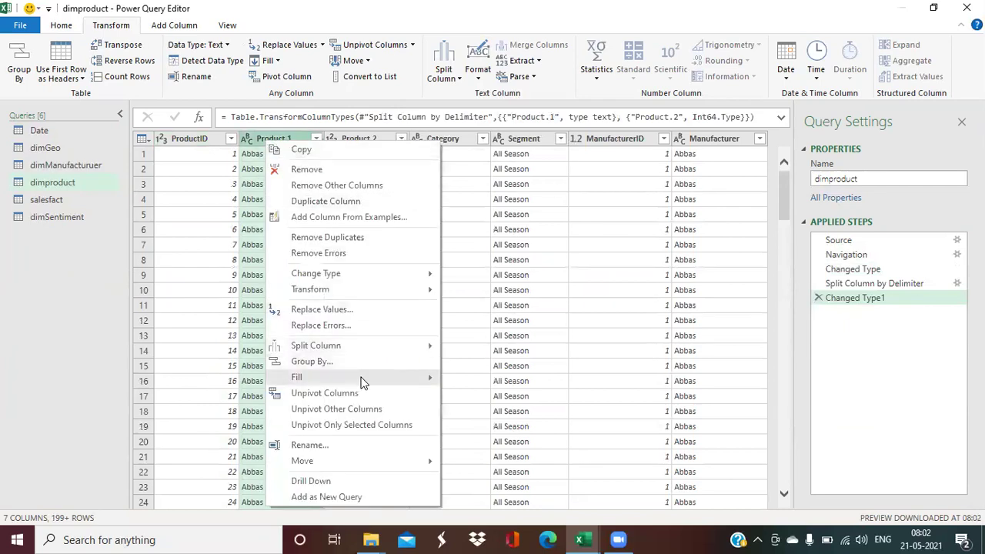
{"action": "mouse_move", "coordinate": [362, 347]}
{"action": "left_click", "coordinate": [515, 347]}
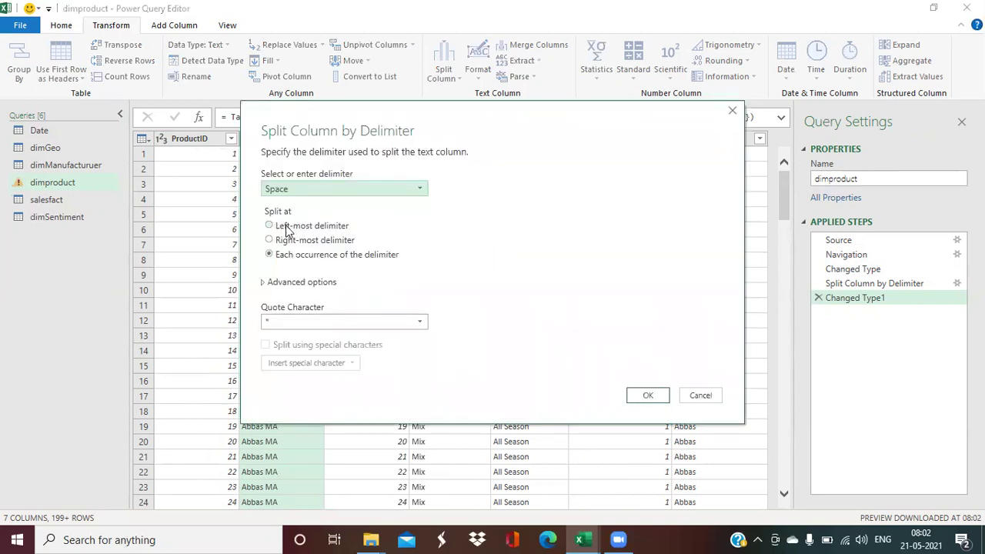
{"action": "left_click", "coordinate": [374, 189]}
{"action": "left_click", "coordinate": [341, 290]}
{"action": "left_click", "coordinate": [331, 208]}
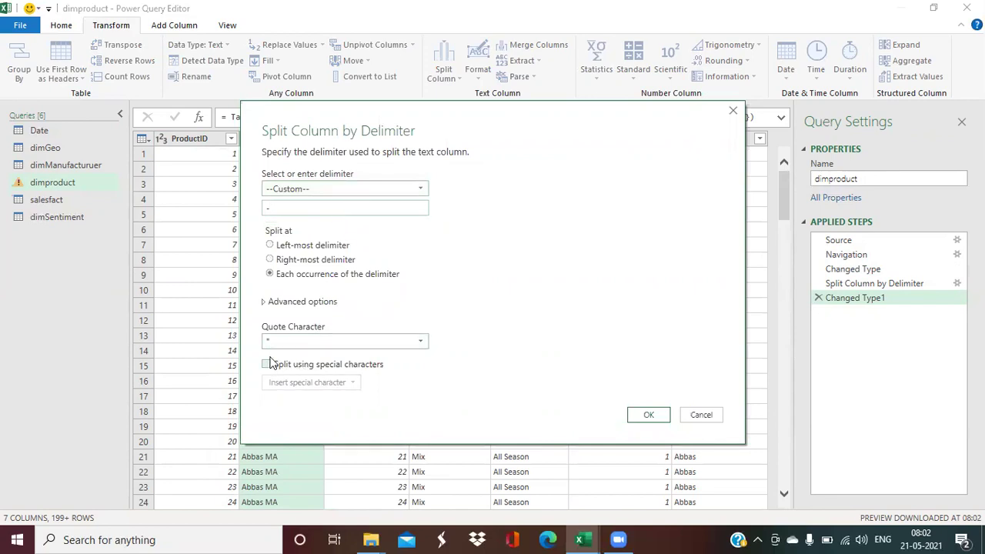
{"action": "left_click", "coordinate": [647, 415]}
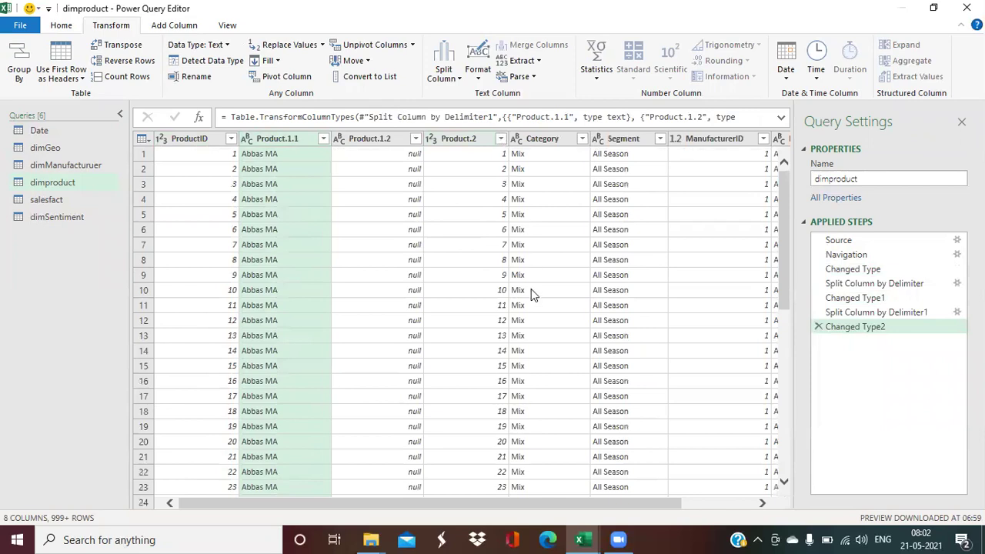
Step: Review the second split's rows and delete the Changed Type2 and Split Column by Delimiter1 steps from dimproduct
{"action": "left_click_drag", "start_coordinate": [529, 506], "coordinate": [503, 509]}
{"action": "scroll", "coordinate": [518, 247], "scroll_direction": "down", "scroll_amount": 20}
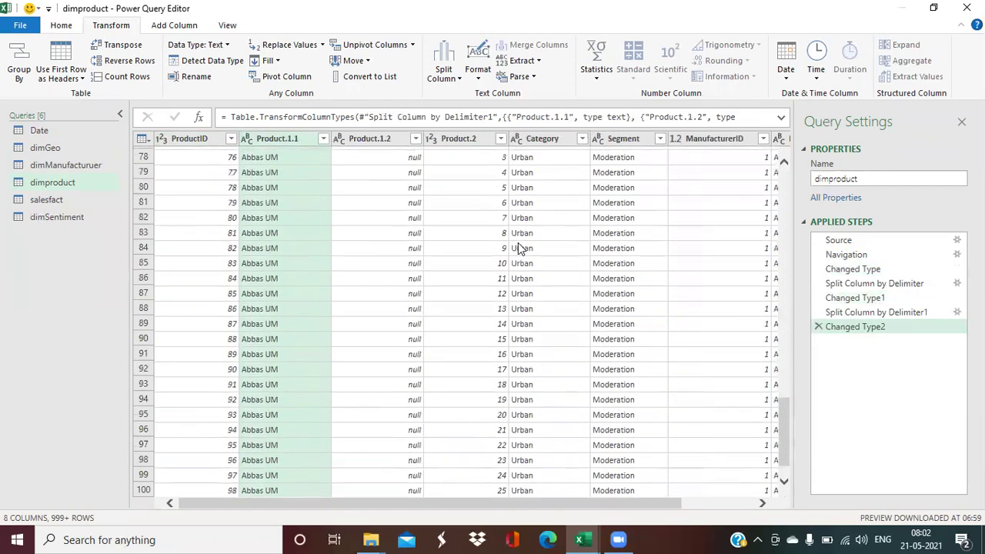
{"action": "scroll", "coordinate": [518, 247], "scroll_direction": "up", "scroll_amount": 20}
{"action": "left_click", "coordinate": [817, 327]}
{"action": "left_click", "coordinate": [817, 312]}
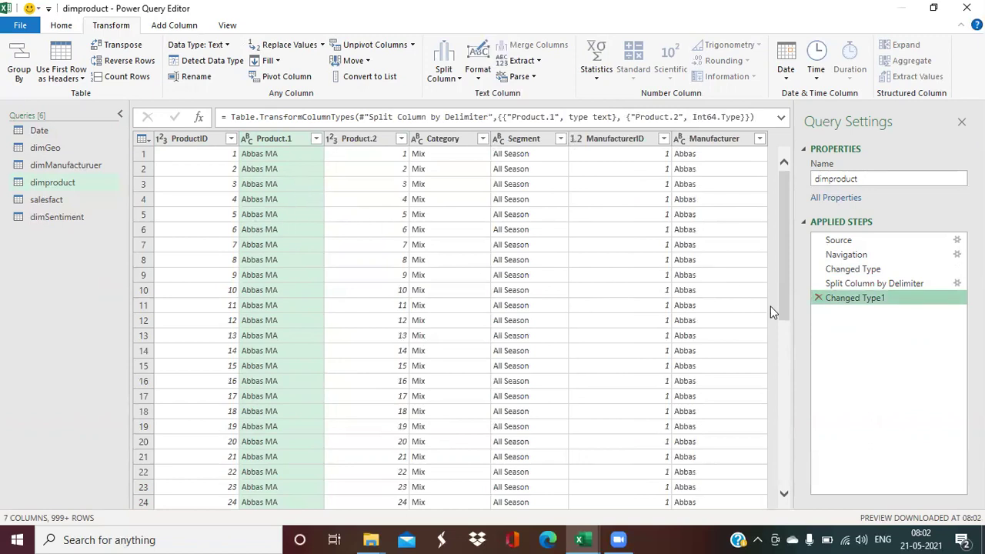
Step: Split the Product.1 column of dimproduct by the Space delimiter at each occurrence
{"action": "right_click", "coordinate": [281, 139]}
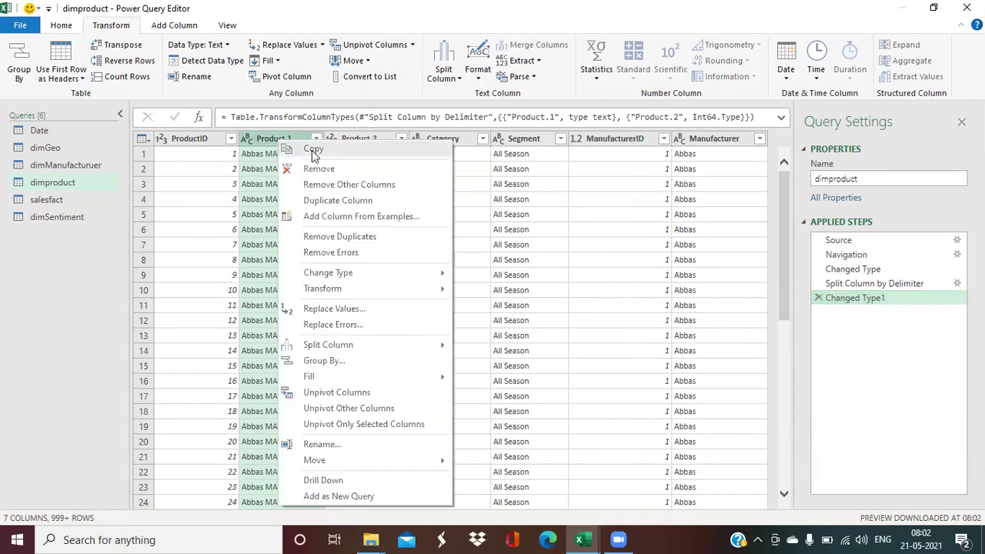
{"action": "mouse_move", "coordinate": [374, 347]}
{"action": "left_click", "coordinate": [493, 348]}
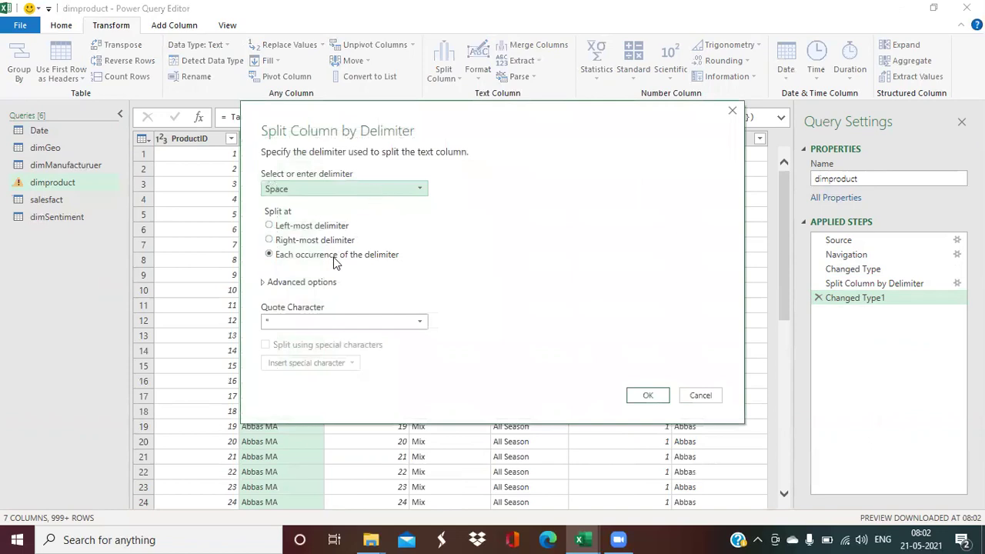
{"action": "left_click", "coordinate": [647, 397]}
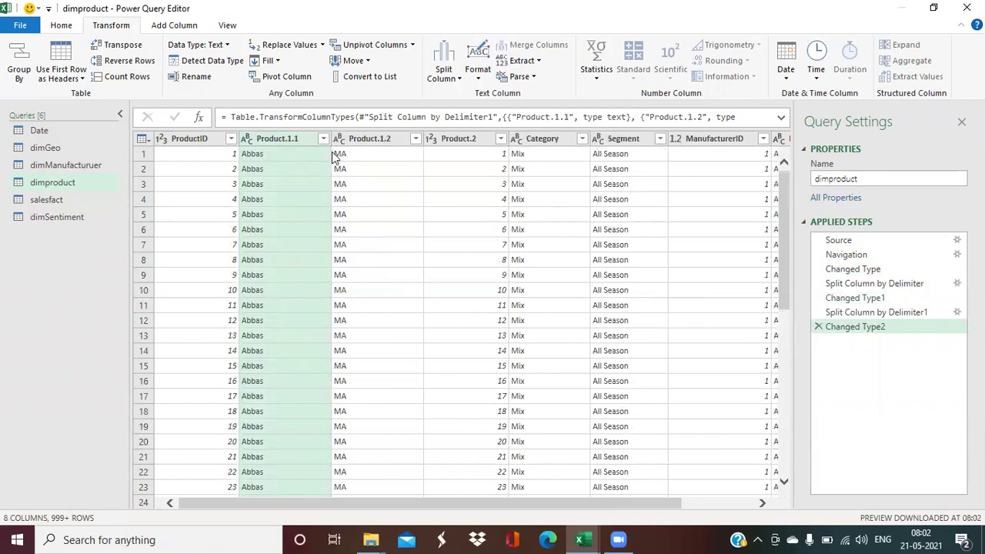
Step: Review the split columns in dimproduct and remove the Product.1.1 column
{"action": "scroll", "coordinate": [354, 170], "scroll_direction": "down", "scroll_amount": 20}
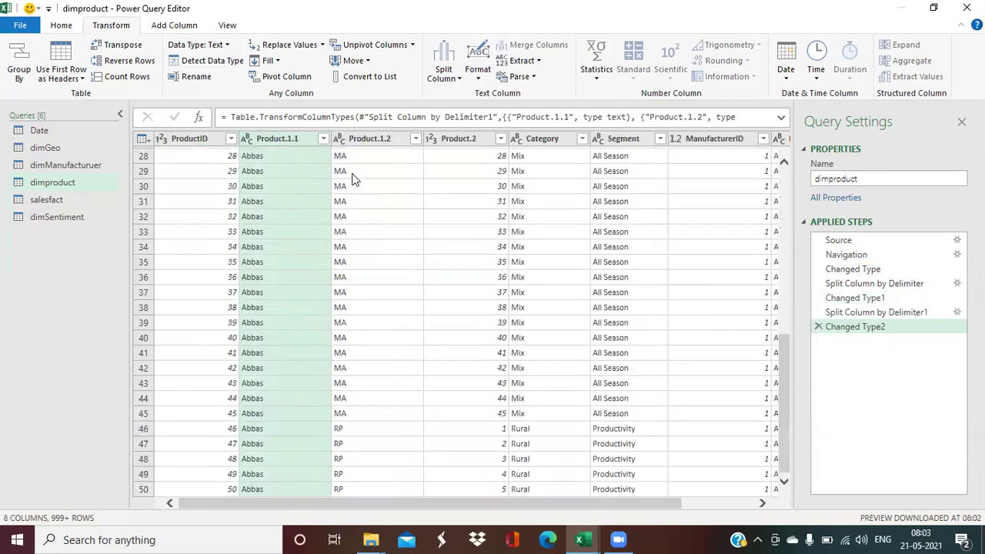
{"action": "scroll", "coordinate": [344, 244], "scroll_direction": "up", "scroll_amount": 20}
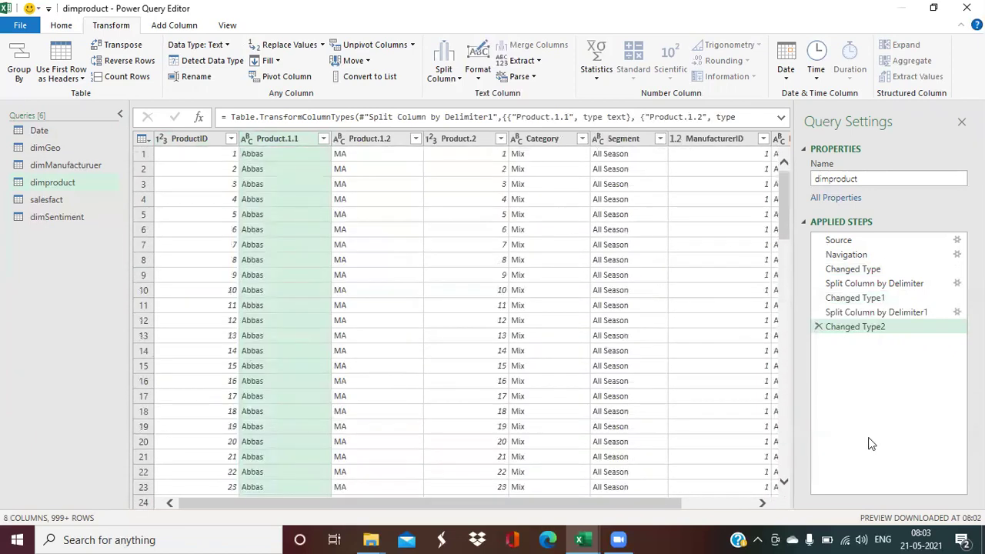
{"action": "left_click_drag", "start_coordinate": [644, 501], "coordinate": [724, 498]}
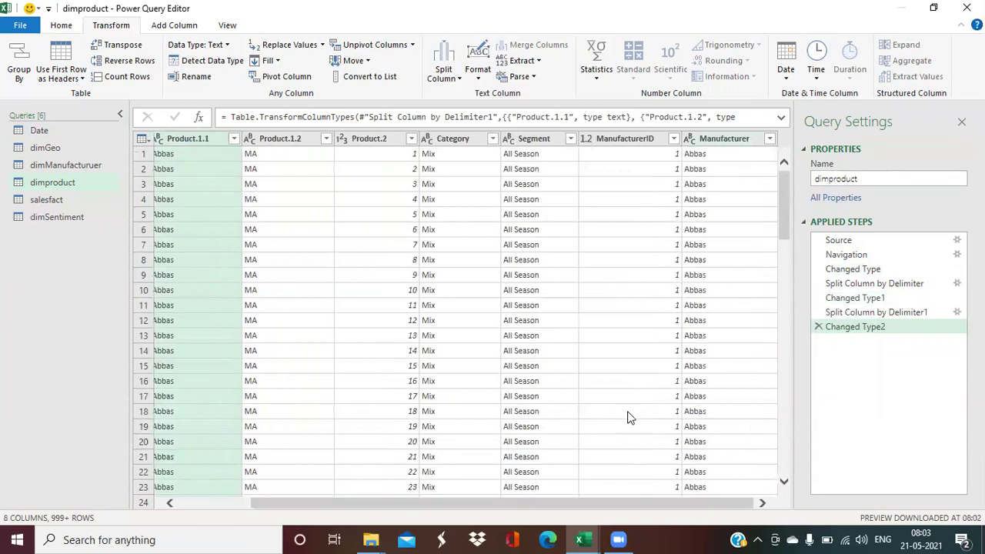
{"action": "left_click_drag", "start_coordinate": [560, 514], "coordinate": [486, 518]}
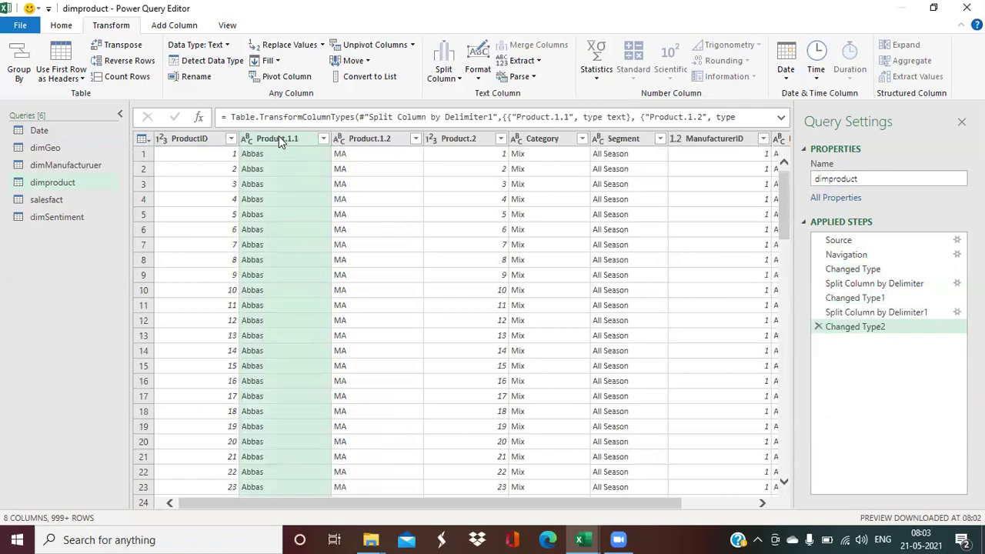
{"action": "right_click", "coordinate": [275, 134]}
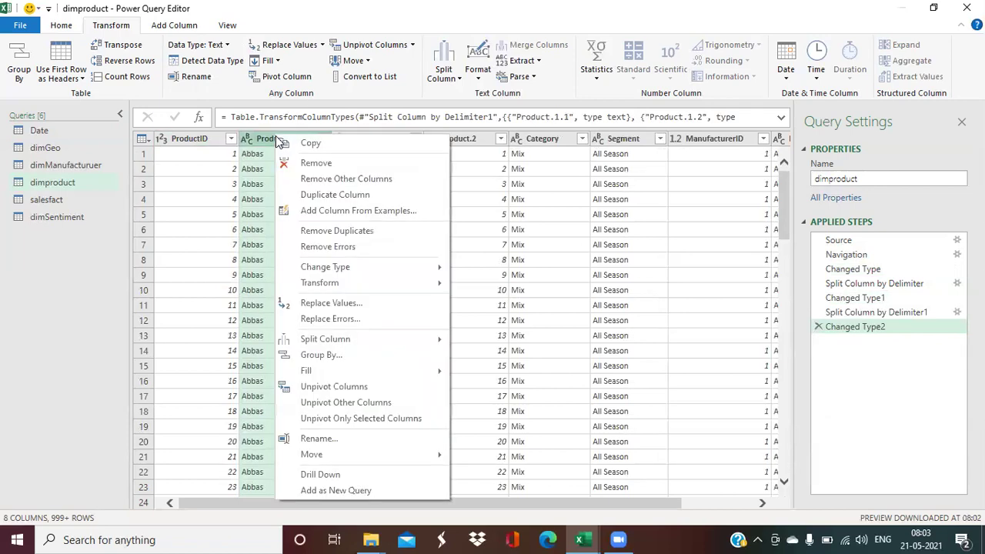
{"action": "left_click", "coordinate": [323, 165]}
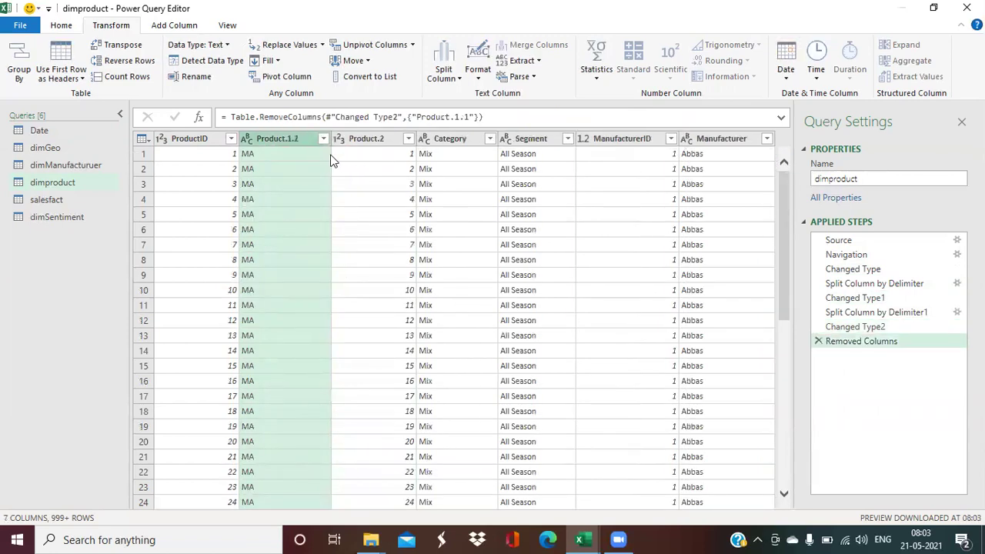
Step: Rename the Product.1.2 column of dimproduct as ProductCode
{"action": "double_click", "coordinate": [283, 139]}
{"action": "type", "text": "ProductCOde"}
{"action": "key", "text": "Return"}
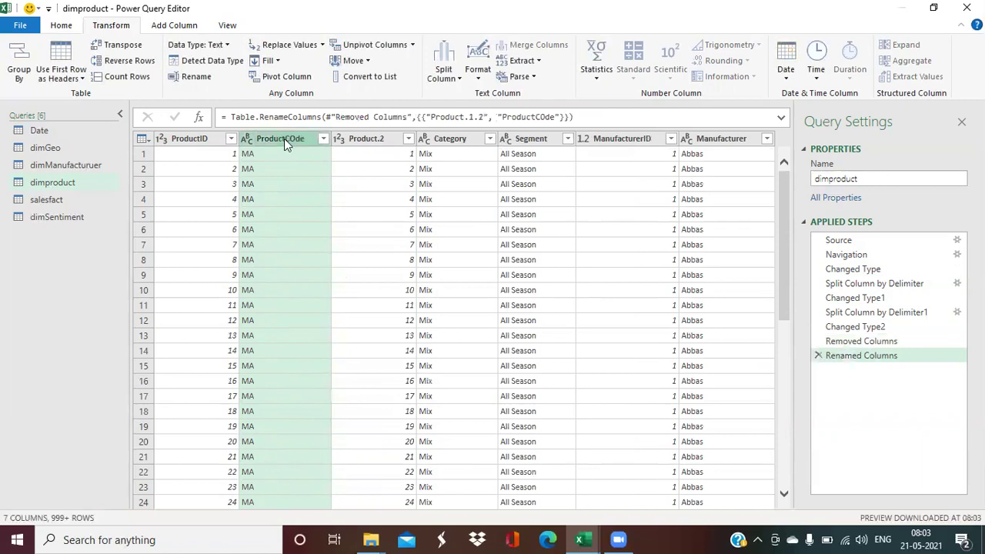
{"action": "double_click", "coordinate": [283, 139]}
{"action": "left_click", "coordinate": [301, 140]}
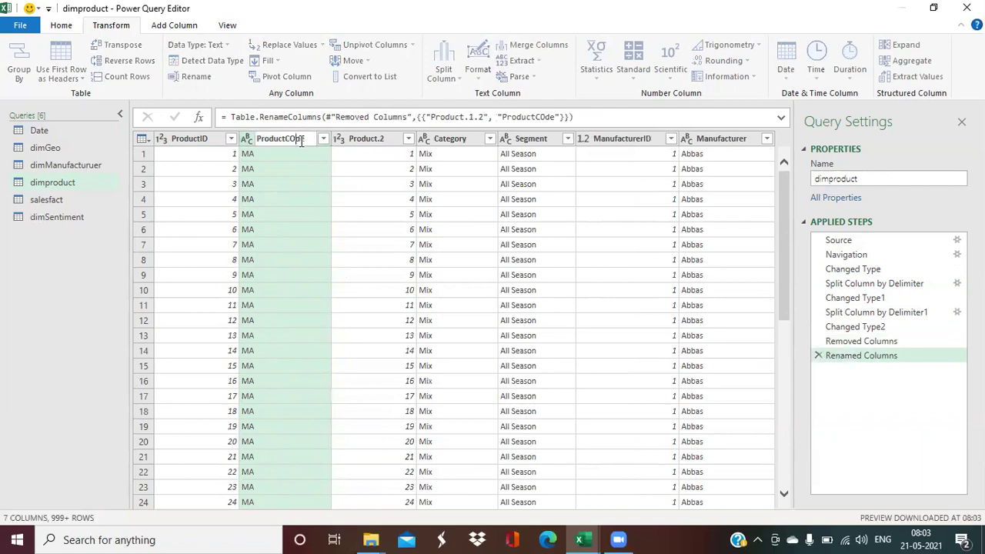
{"action": "key", "text": "BackSpace"}
{"action": "key", "text": "BackSpace"}
{"action": "key", "text": "BackSpace"}
{"action": "type", "text": "ode"}
{"action": "key", "text": "Return"}
Step: Review the Product.2 column of dimproduct and remove it
{"action": "left_click", "coordinate": [377, 146]}
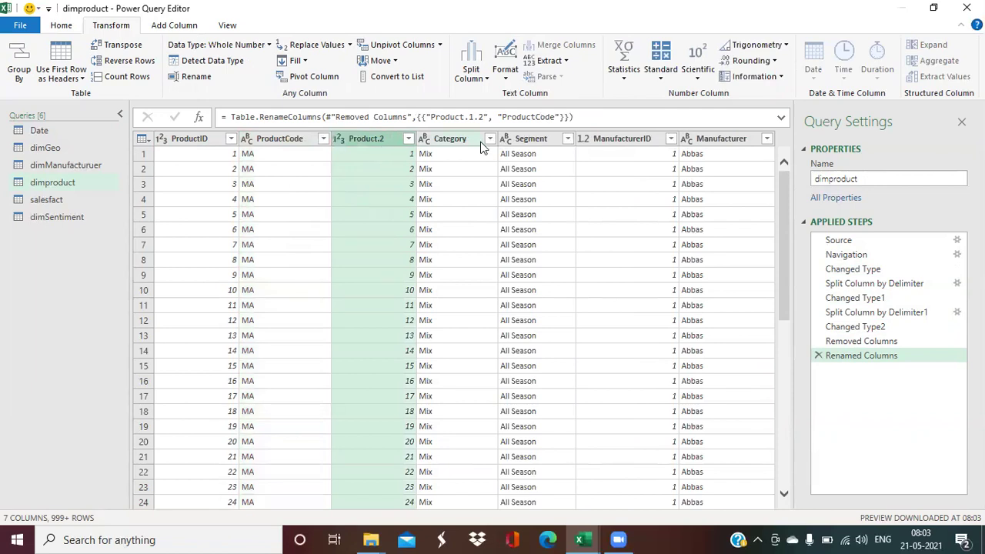
{"action": "scroll", "coordinate": [394, 242], "scroll_direction": "down", "scroll_amount": 14}
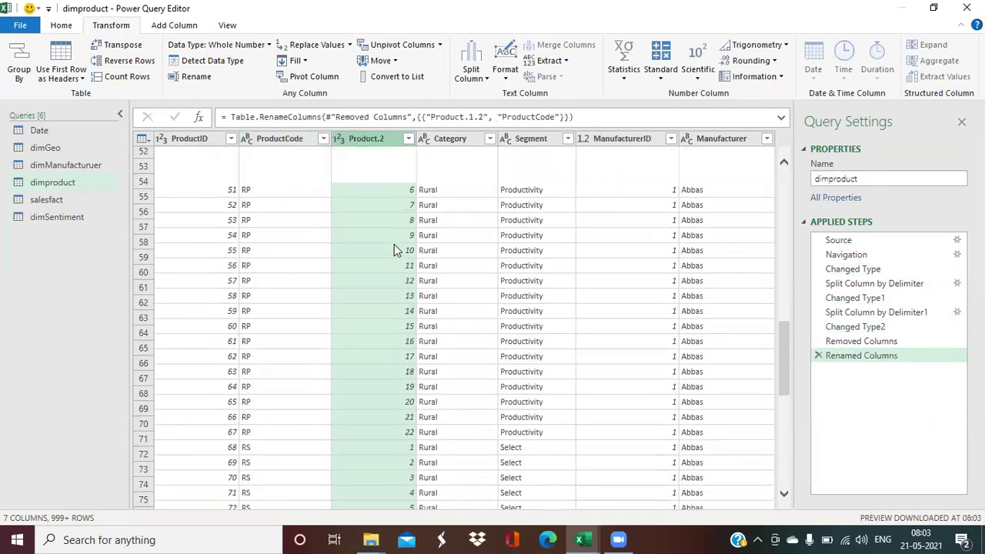
{"action": "scroll", "coordinate": [393, 244], "scroll_direction": "up", "scroll_amount": 14}
{"action": "right_click", "coordinate": [377, 140]}
{"action": "left_click", "coordinate": [396, 167]}
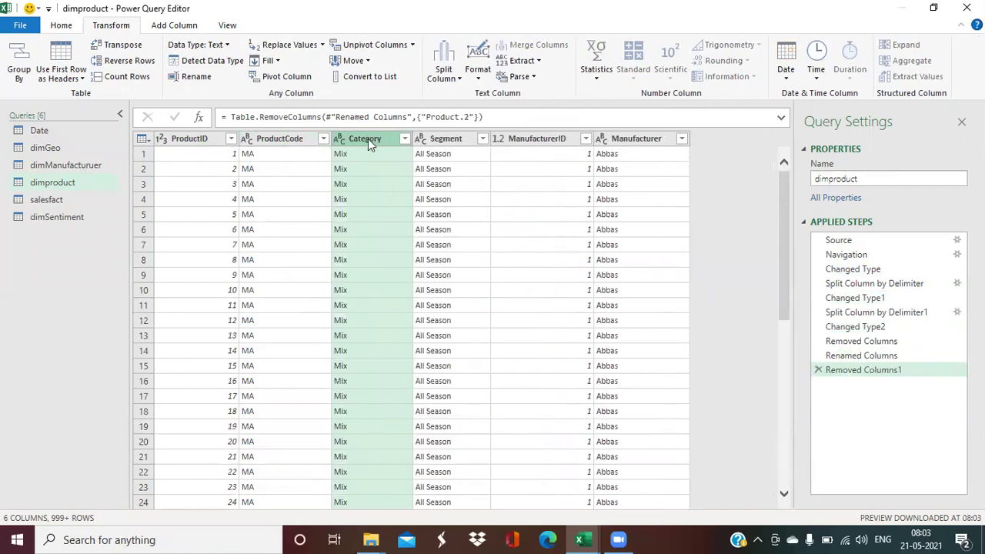
Step: Apply a filter on dimproduct's Segment column with all values selected, and review the Manufacturer and ProductCode values
{"action": "left_click", "coordinate": [443, 140]}
{"action": "scroll", "coordinate": [486, 239], "scroll_direction": "down", "scroll_amount": 3}
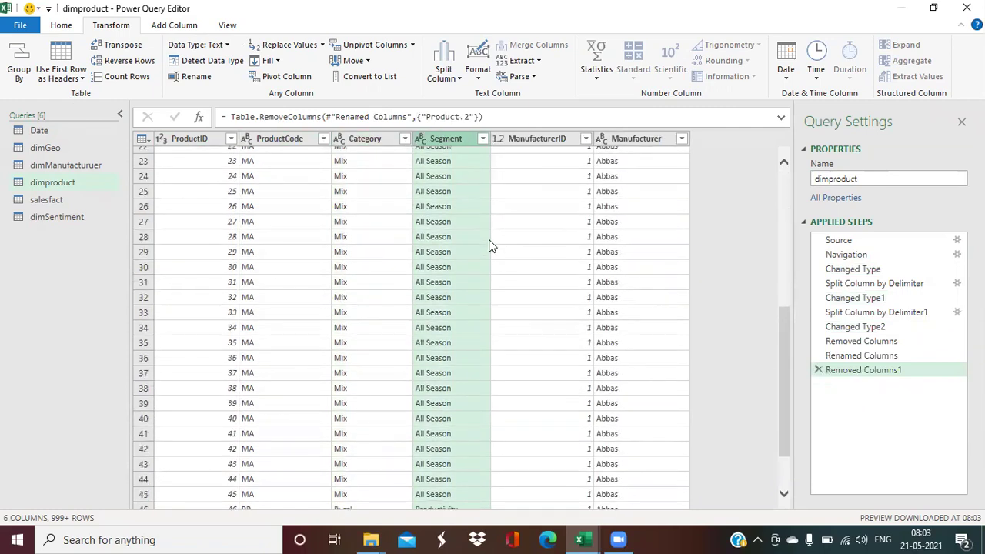
{"action": "left_click", "coordinate": [481, 140]}
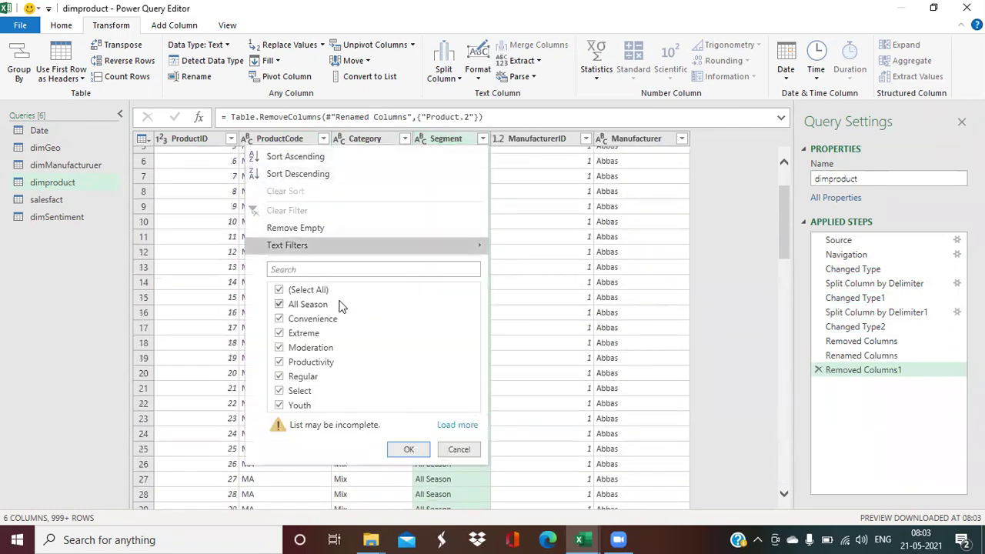
{"action": "left_click", "coordinate": [408, 450]}
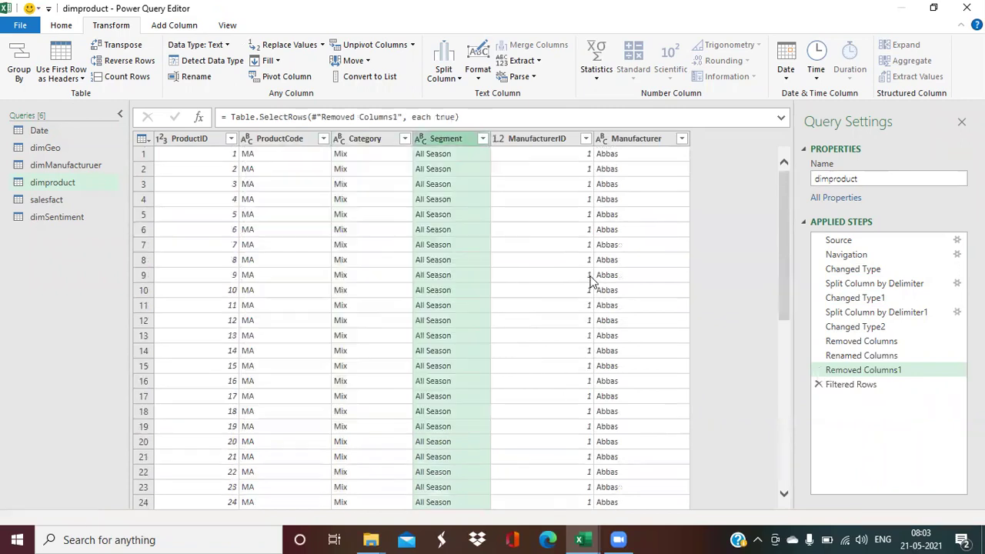
{"action": "left_click", "coordinate": [520, 139]}
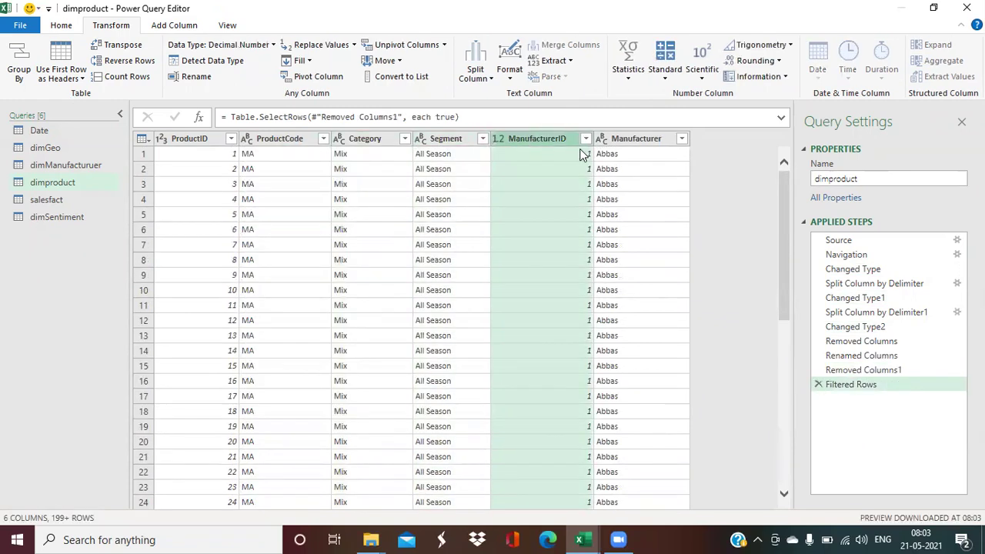
{"action": "left_click", "coordinate": [637, 140]}
{"action": "scroll", "coordinate": [648, 286], "scroll_direction": "down", "scroll_amount": 5}
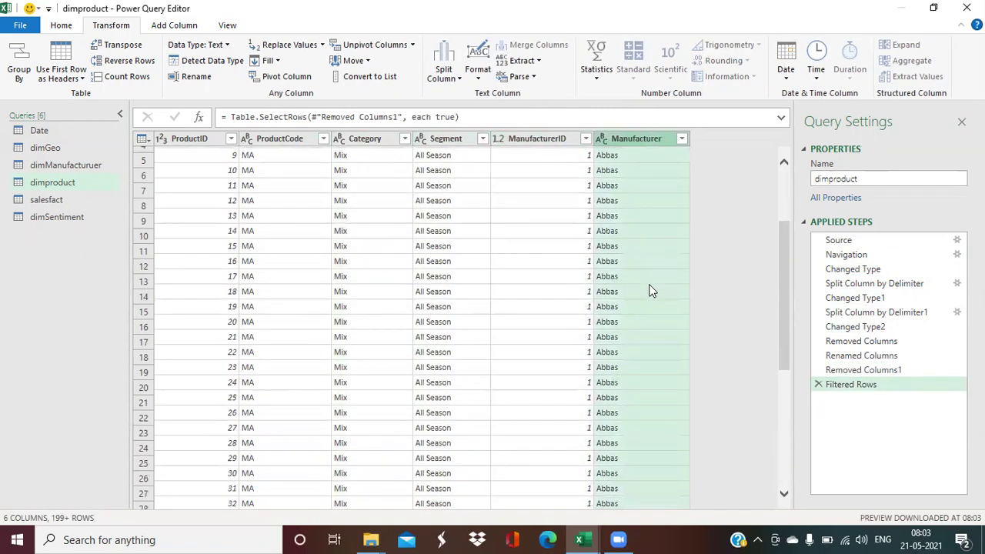
{"action": "scroll", "coordinate": [351, 308], "scroll_direction": "up", "scroll_amount": 5}
{"action": "left_click", "coordinate": [324, 140]}
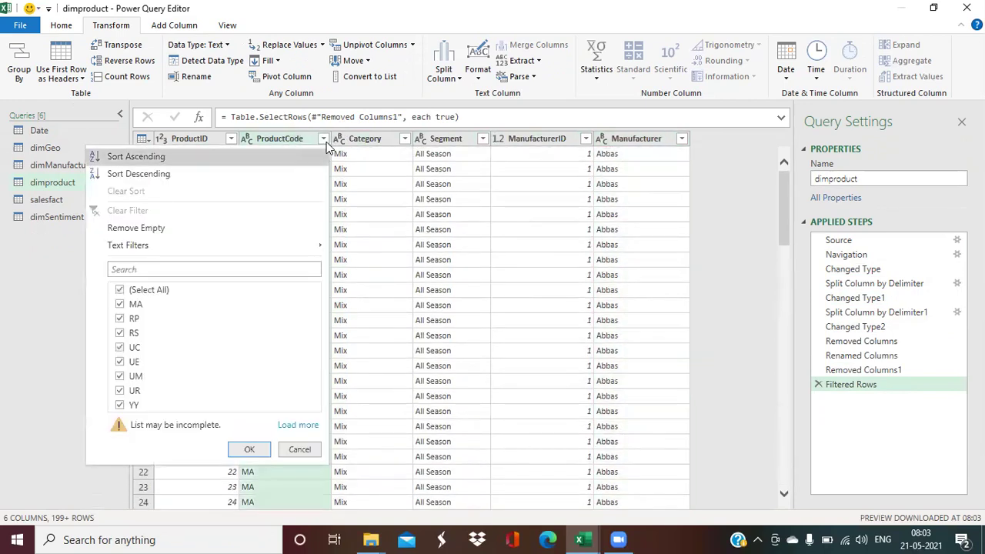
{"action": "left_click", "coordinate": [256, 452]}
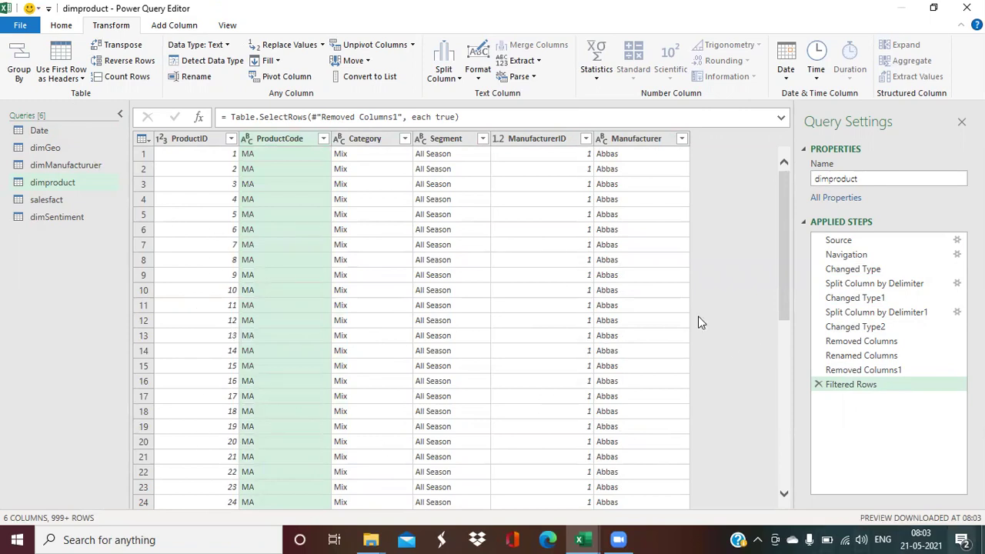
Step: In the salesfact query, set the ProductID column's data type to Whole Number and the Date column's to Date
{"action": "left_click", "coordinate": [65, 200]}
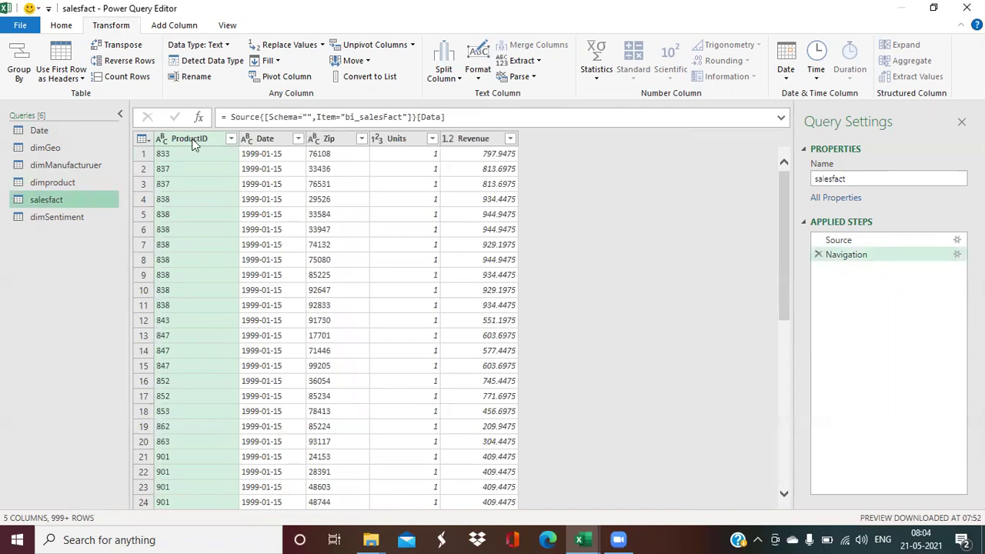
{"action": "left_click", "coordinate": [163, 139]}
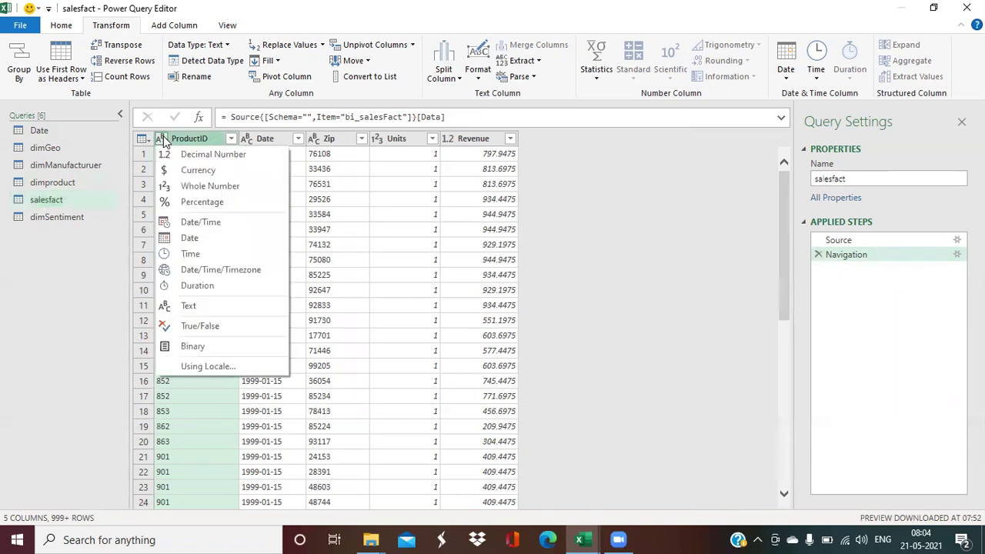
{"action": "left_click", "coordinate": [190, 186]}
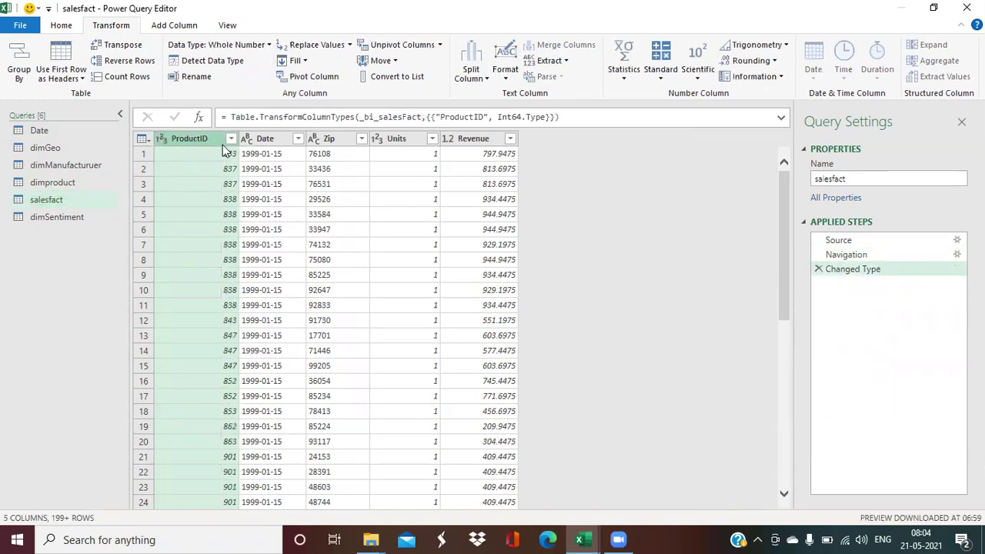
{"action": "left_click", "coordinate": [246, 139]}
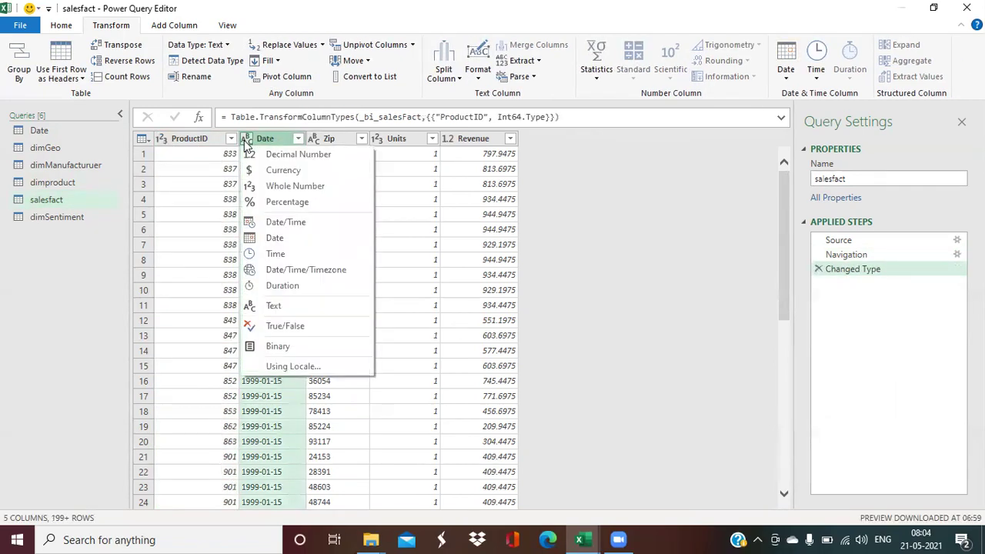
{"action": "left_click", "coordinate": [284, 238]}
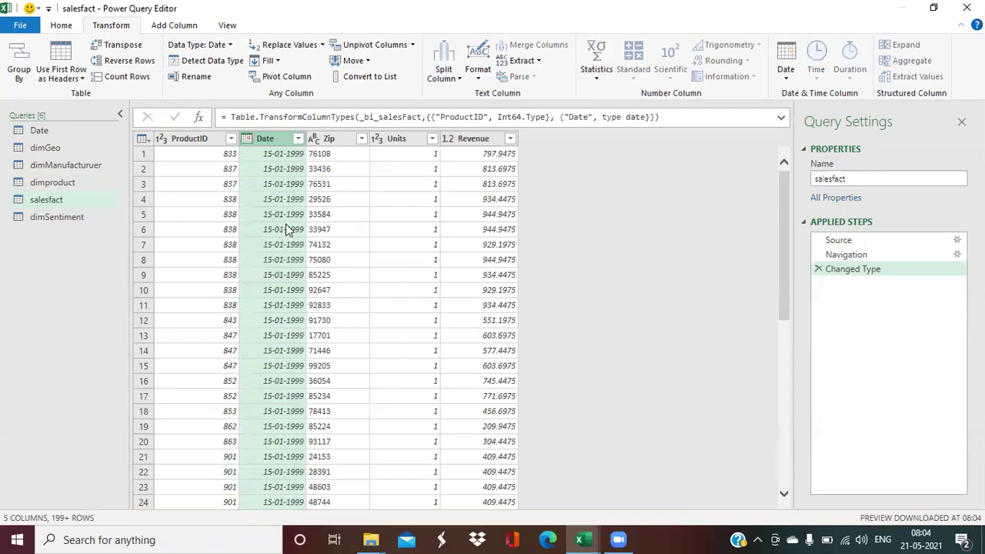
Step: Check the Zip and Units columns of salesfact and set the Revenue column's data type to Decimal Number
{"action": "left_click", "coordinate": [316, 140]}
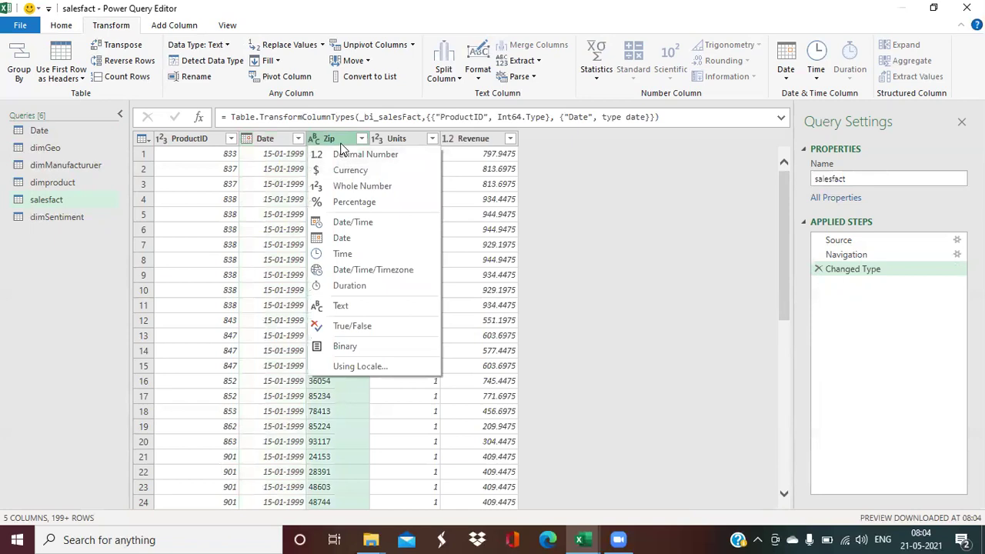
{"action": "left_click", "coordinate": [340, 144]}
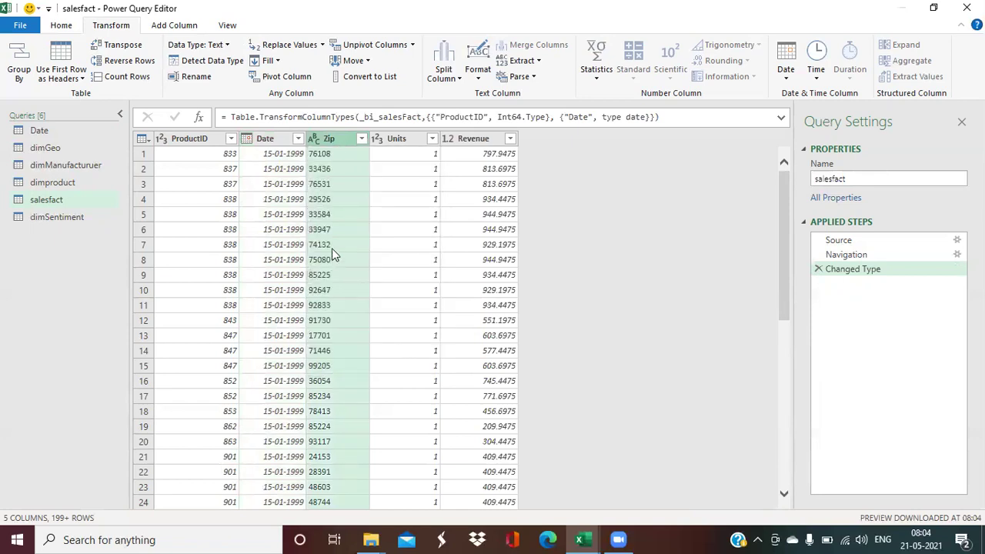
{"action": "scroll", "coordinate": [333, 235], "scroll_direction": "down", "scroll_amount": 9}
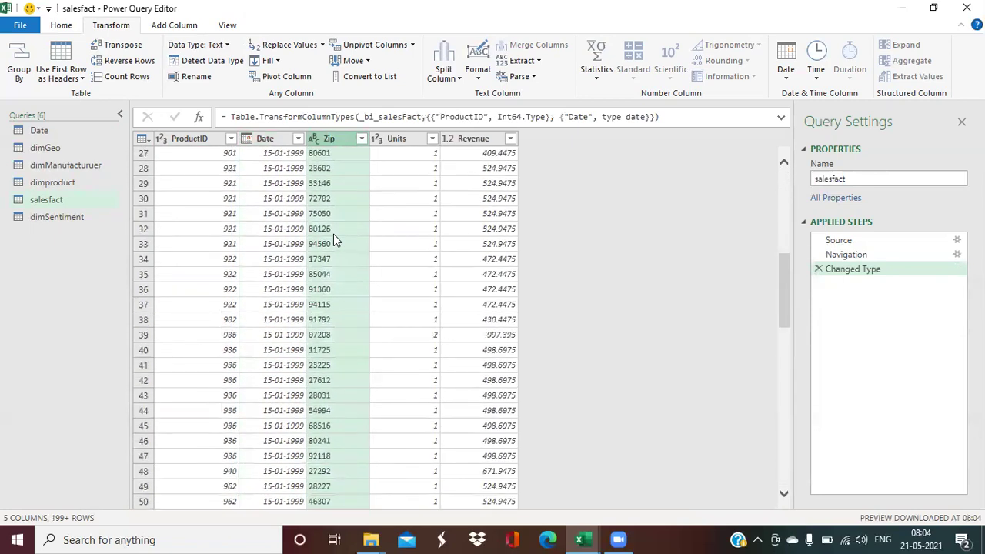
{"action": "scroll", "coordinate": [333, 234], "scroll_direction": "up", "scroll_amount": 9}
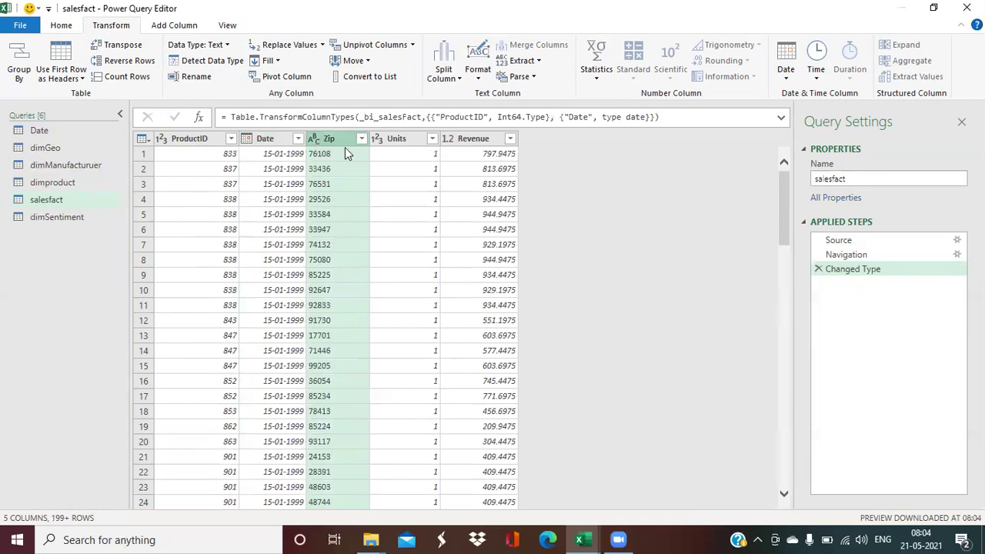
{"action": "left_click", "coordinate": [394, 140]}
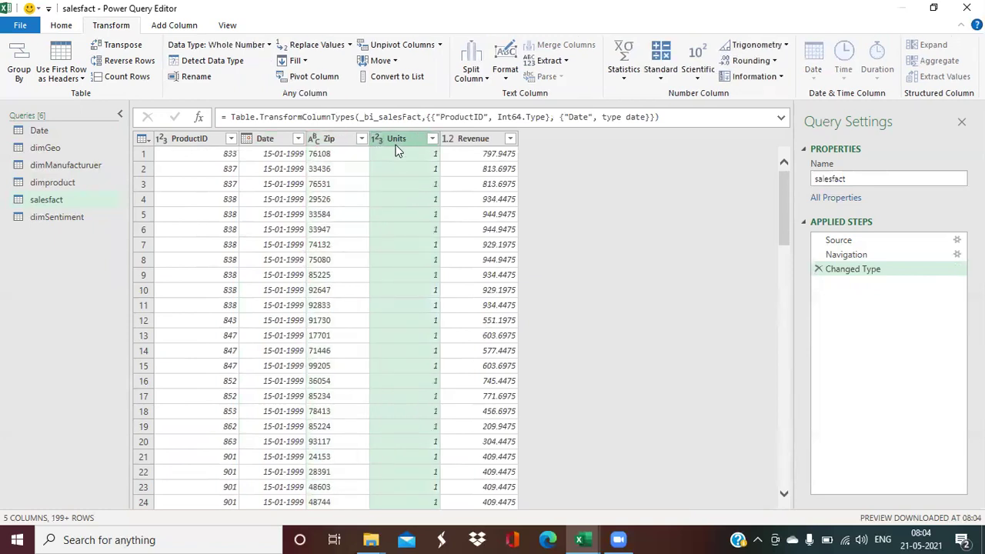
{"action": "left_click", "coordinate": [462, 142]}
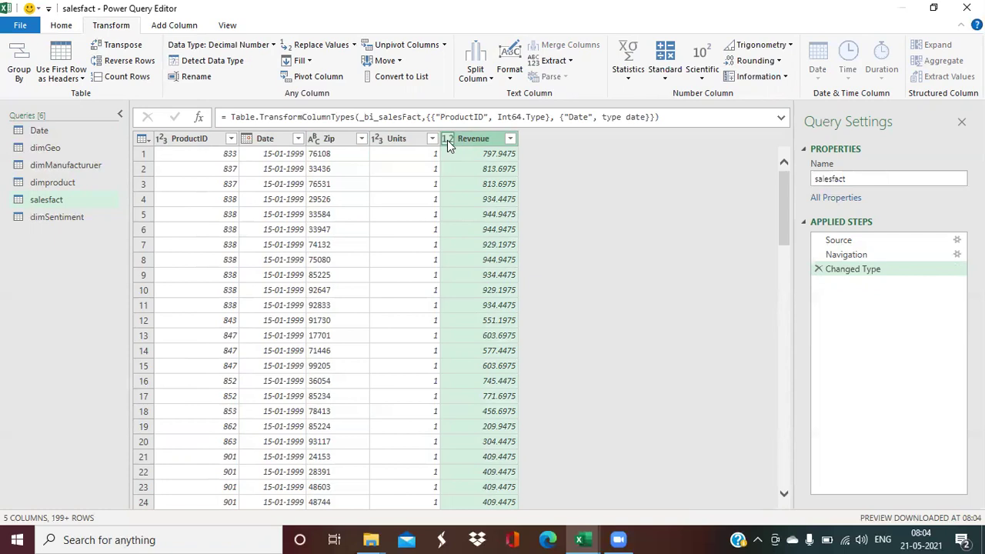
{"action": "left_click", "coordinate": [446, 141]}
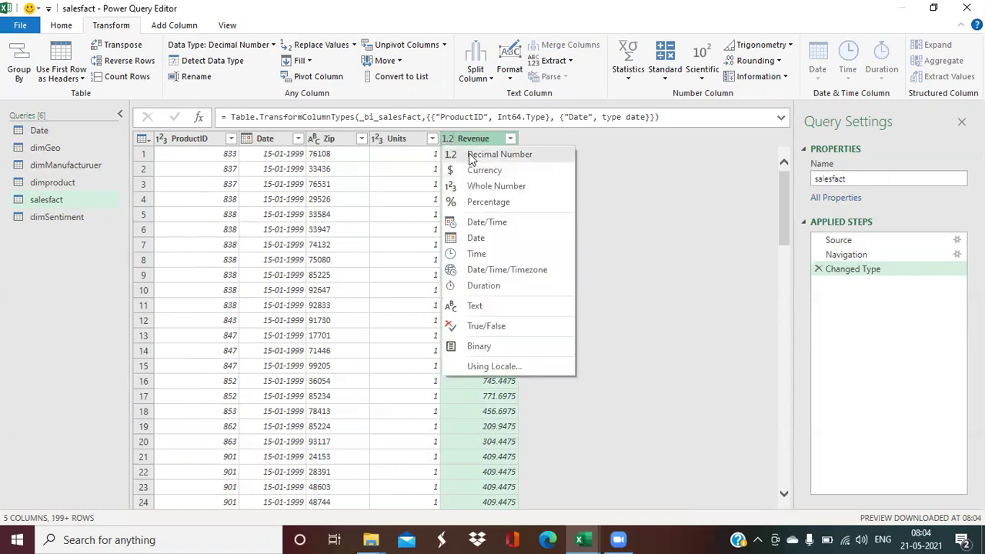
{"action": "left_click", "coordinate": [471, 156]}
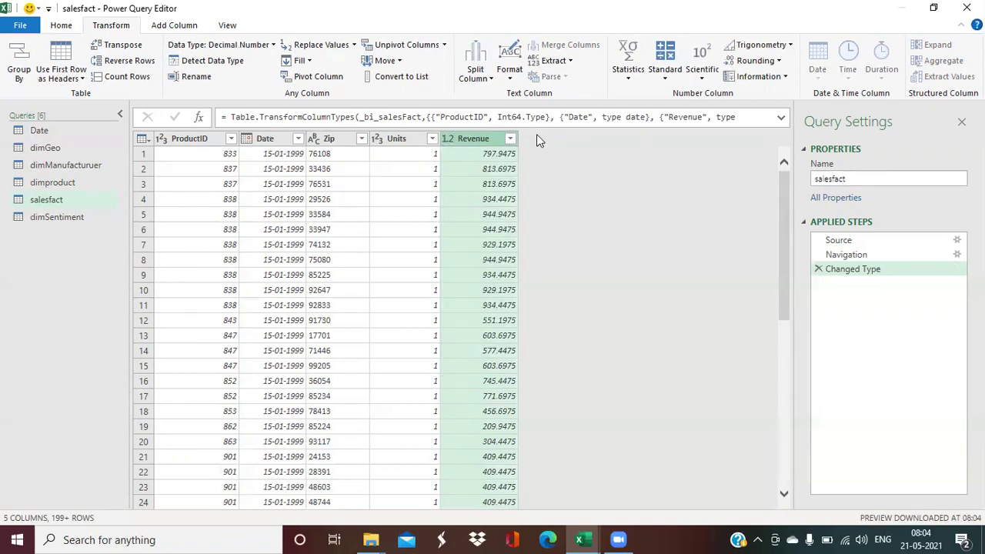
Step: In the dimSentiment query, set the ProductID column's data type to Whole Number and check the zip and State columns
{"action": "left_click", "coordinate": [46, 217]}
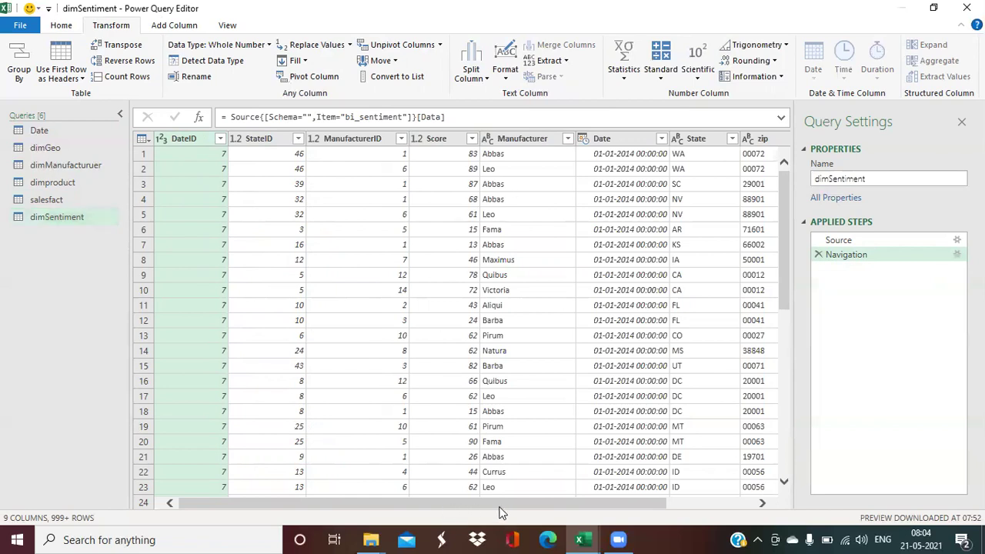
{"action": "left_click_drag", "start_coordinate": [569, 506], "coordinate": [655, 506]}
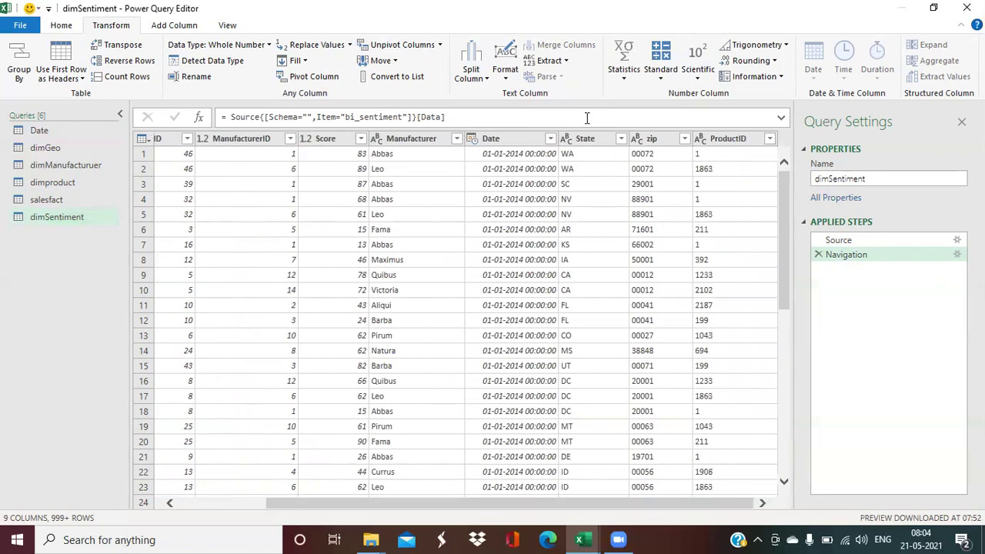
{"action": "left_click", "coordinate": [700, 140]}
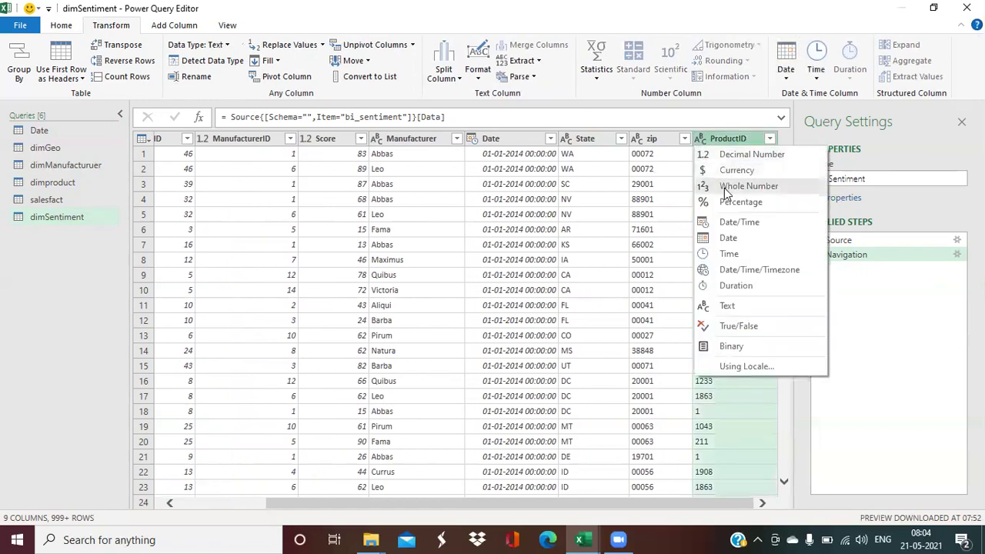
{"action": "left_click", "coordinate": [724, 188]}
{"action": "left_click", "coordinate": [637, 139]}
{"action": "left_click", "coordinate": [570, 141]}
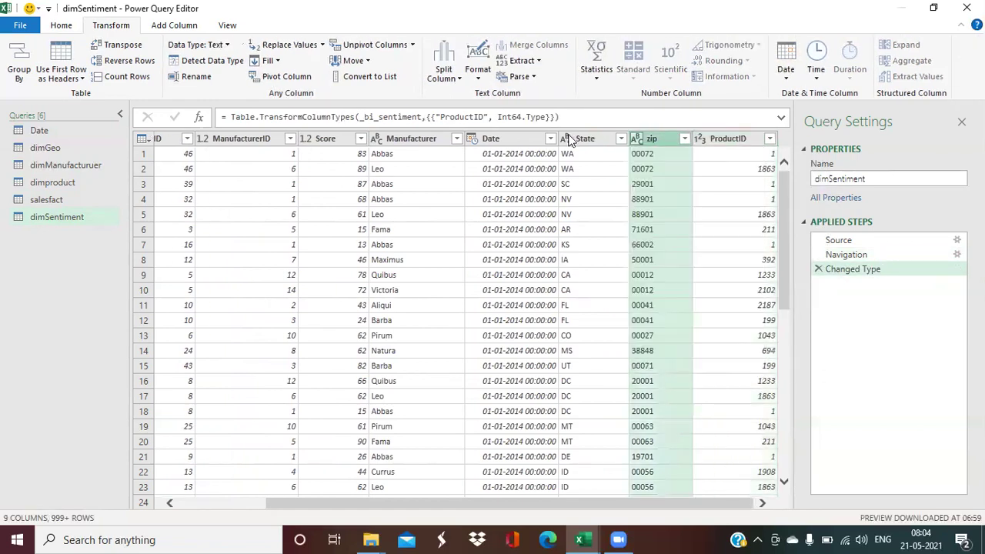
Step: Set the data type of dimSentiment's Date column to Date
{"action": "left_click", "coordinate": [570, 141]}
{"action": "left_click", "coordinate": [491, 140]}
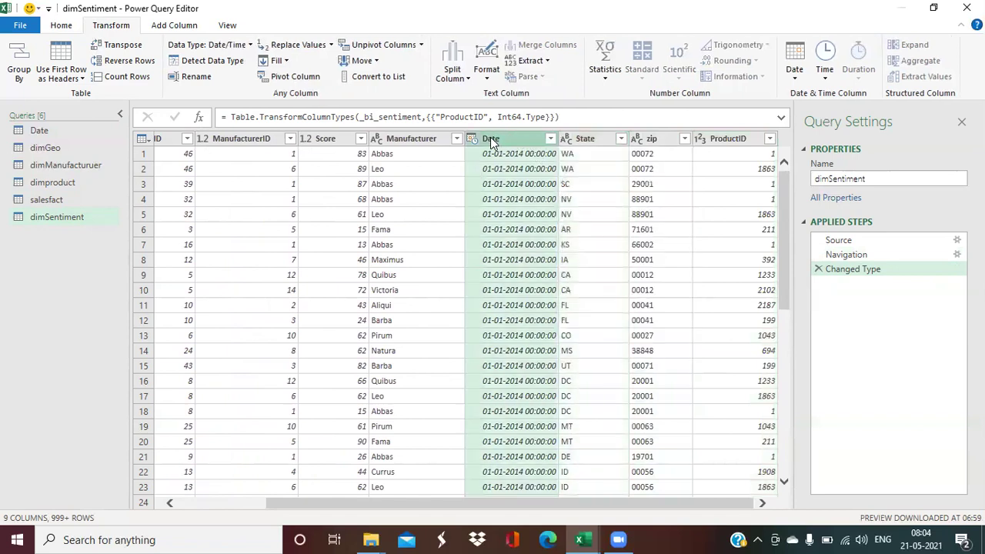
{"action": "left_click", "coordinate": [472, 139]}
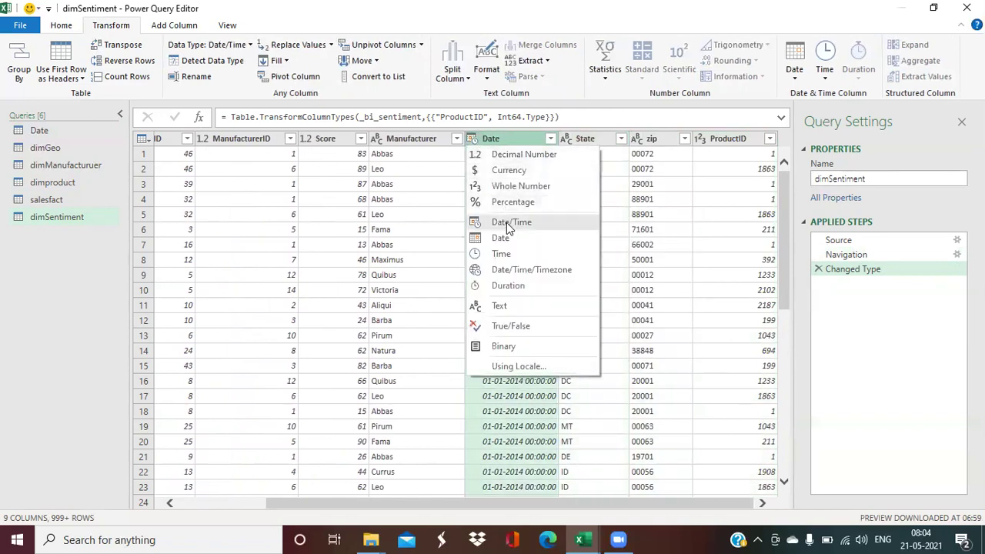
{"action": "left_click", "coordinate": [500, 237]}
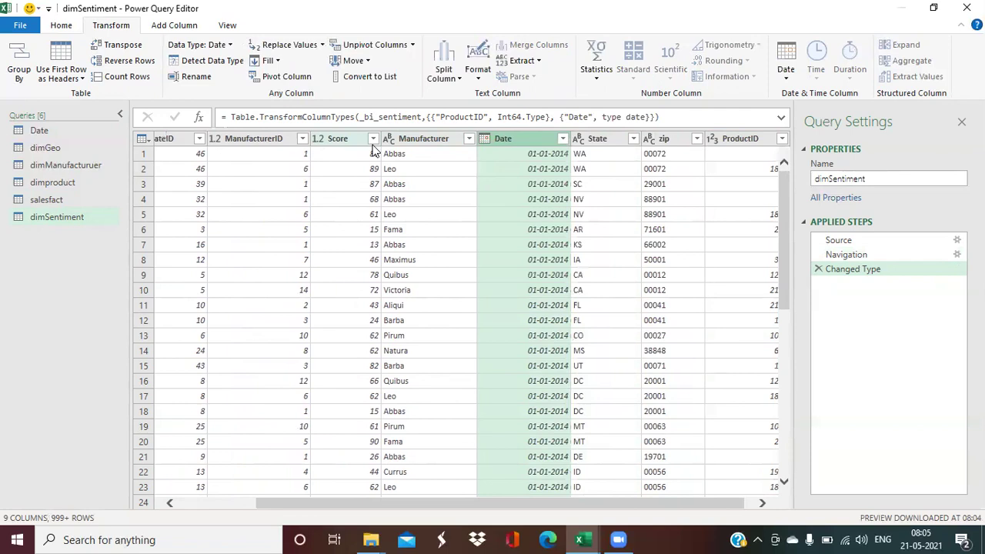
Step: Check the data types of dimSentiment's Manufacturer, Score, ManufacturerID and StateID columns
{"action": "left_click", "coordinate": [407, 141]}
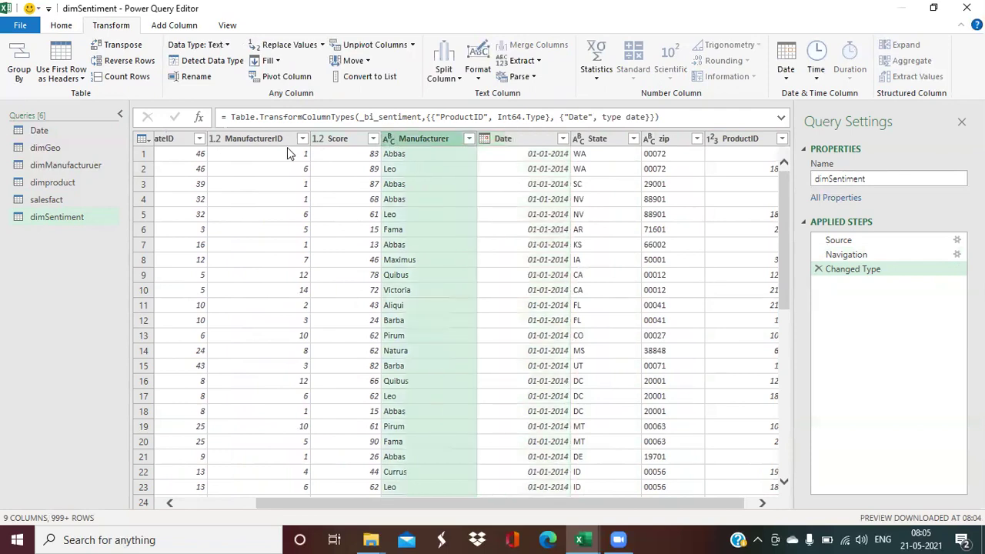
{"action": "left_click", "coordinate": [318, 141]}
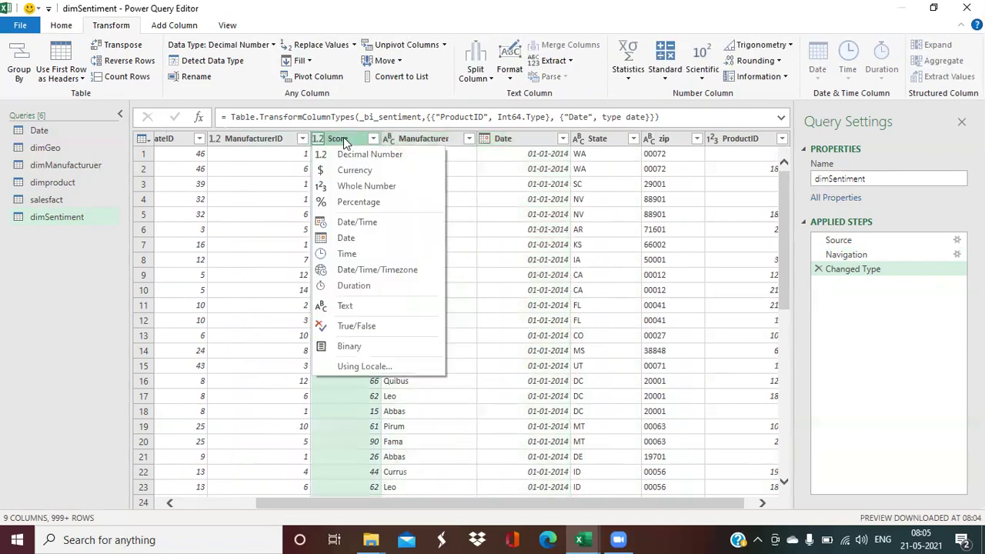
{"action": "left_click", "coordinate": [344, 140]}
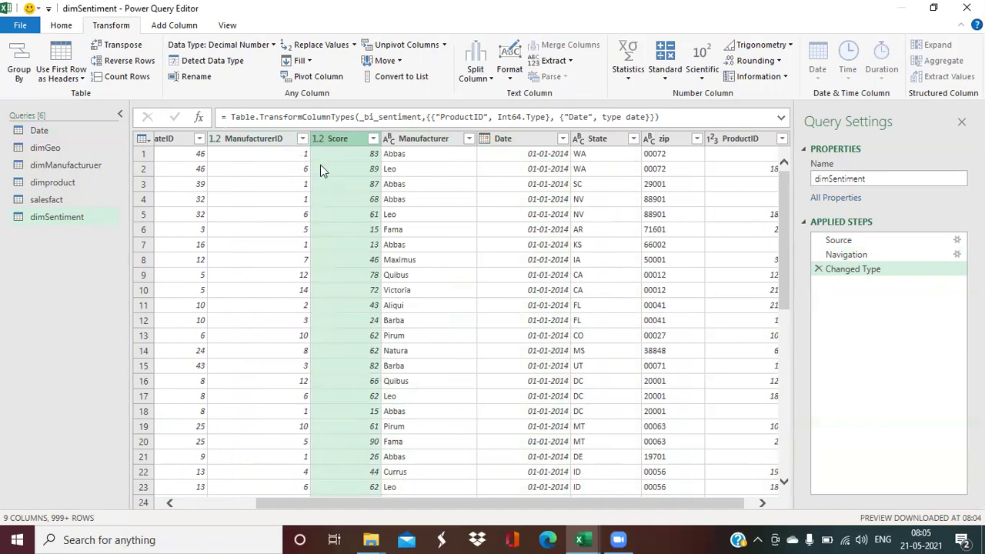
{"action": "left_click", "coordinate": [251, 143]}
{"action": "left_click_drag", "start_coordinate": [388, 499], "coordinate": [308, 500]}
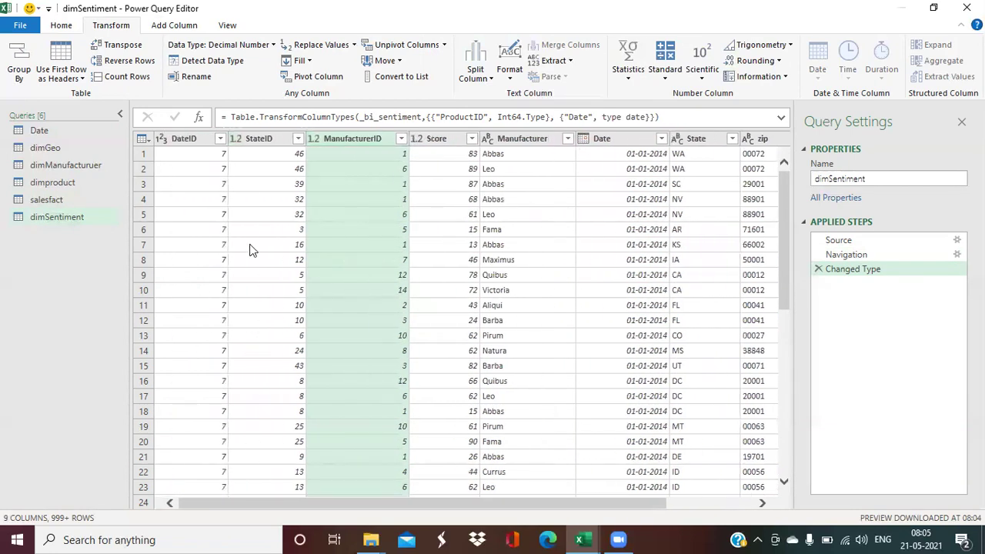
{"action": "left_click", "coordinate": [251, 140]}
Step: Remove the DateID column from the dimSentiment query
{"action": "left_click", "coordinate": [186, 141]}
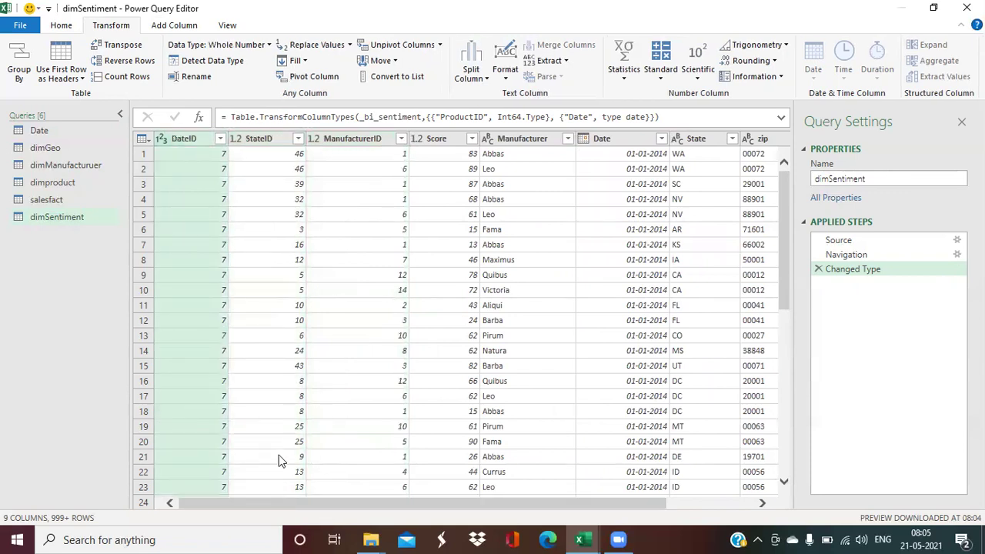
{"action": "right_click", "coordinate": [182, 139]}
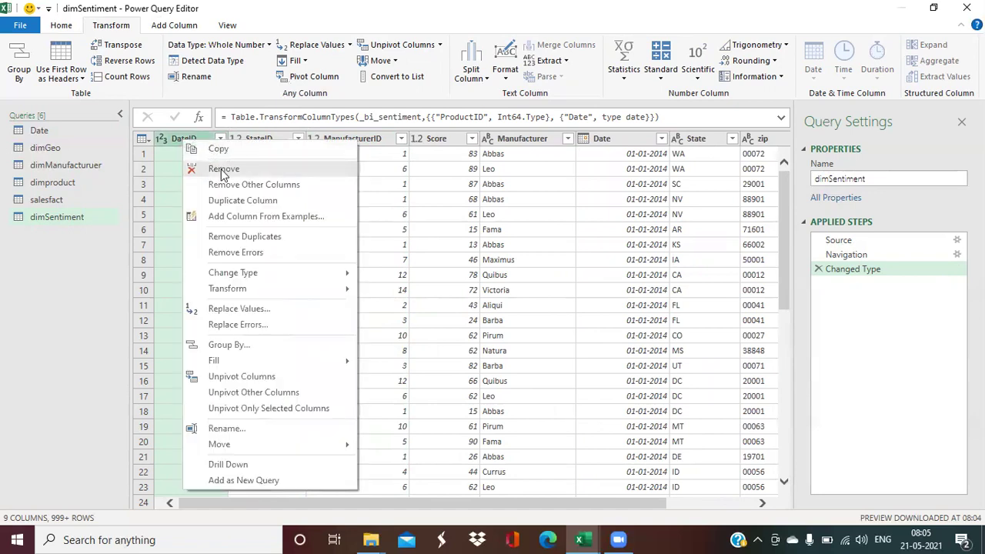
{"action": "left_click", "coordinate": [221, 166]}
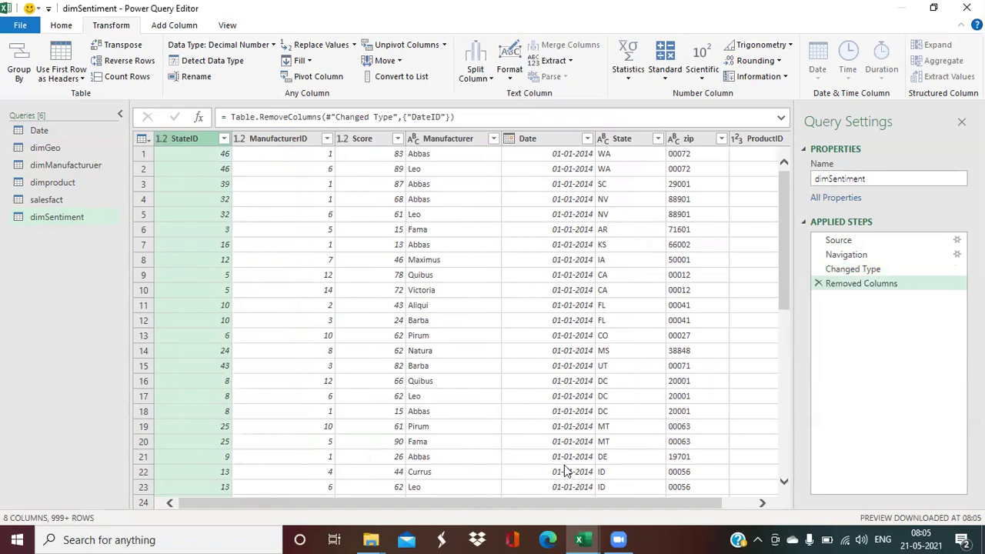
{"action": "left_click", "coordinate": [743, 505]}
{"action": "left_click_drag", "start_coordinate": [725, 506], "coordinate": [589, 521]}
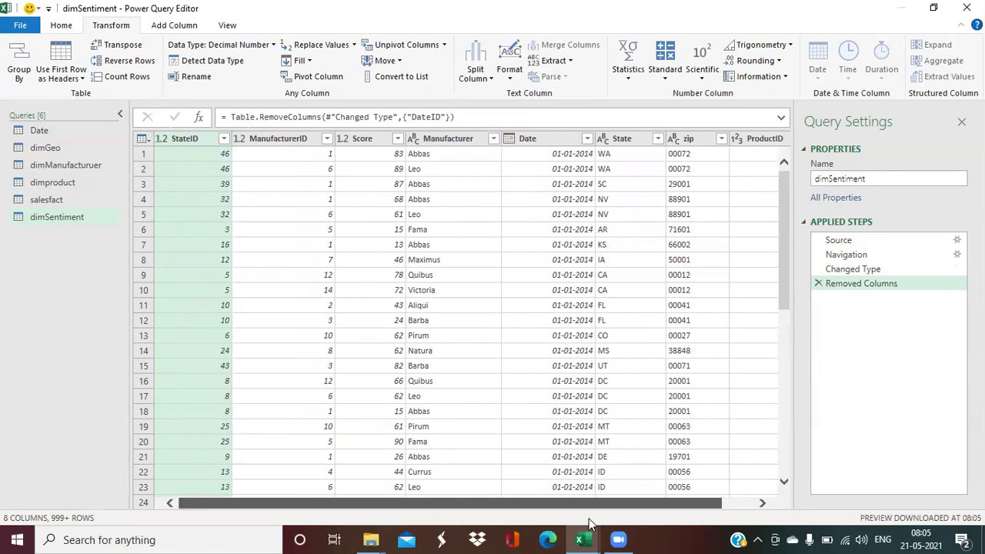
Step: Review the data and applied steps of the Date, dimGeo, dimManufacturuer, dimproduct, salesfact and dimSentiment queries
{"action": "left_click", "coordinate": [49, 132]}
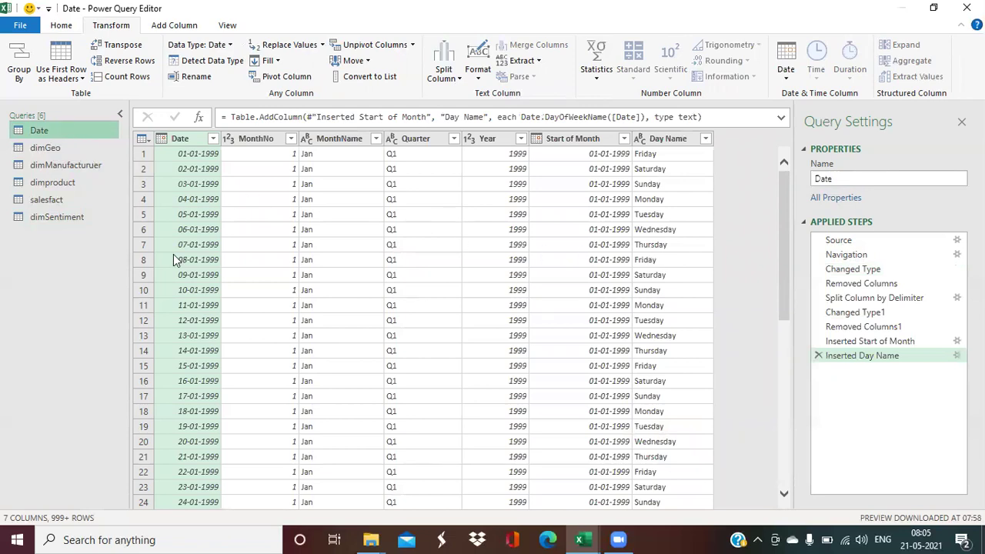
{"action": "left_click", "coordinate": [56, 148]}
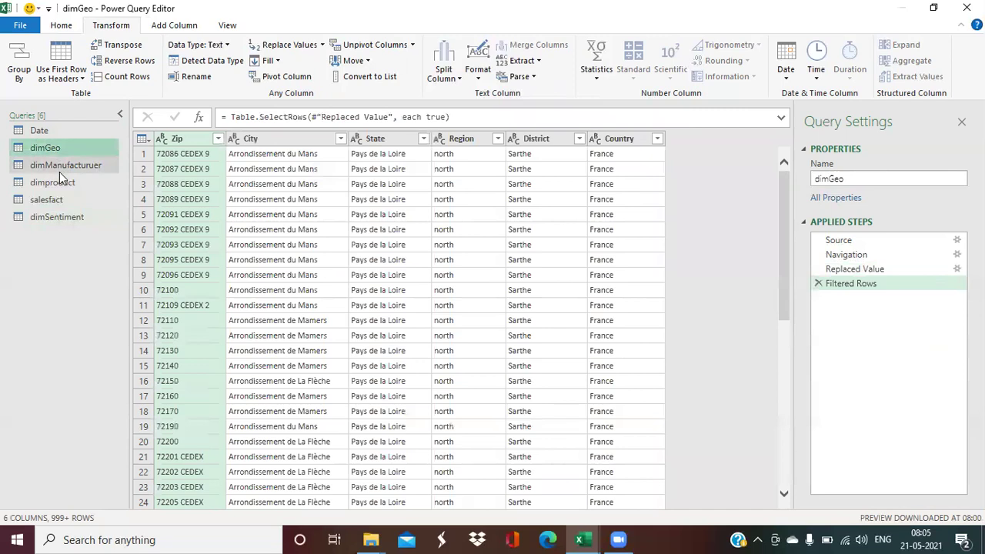
{"action": "left_click", "coordinate": [60, 165]}
{"action": "left_click", "coordinate": [66, 182]}
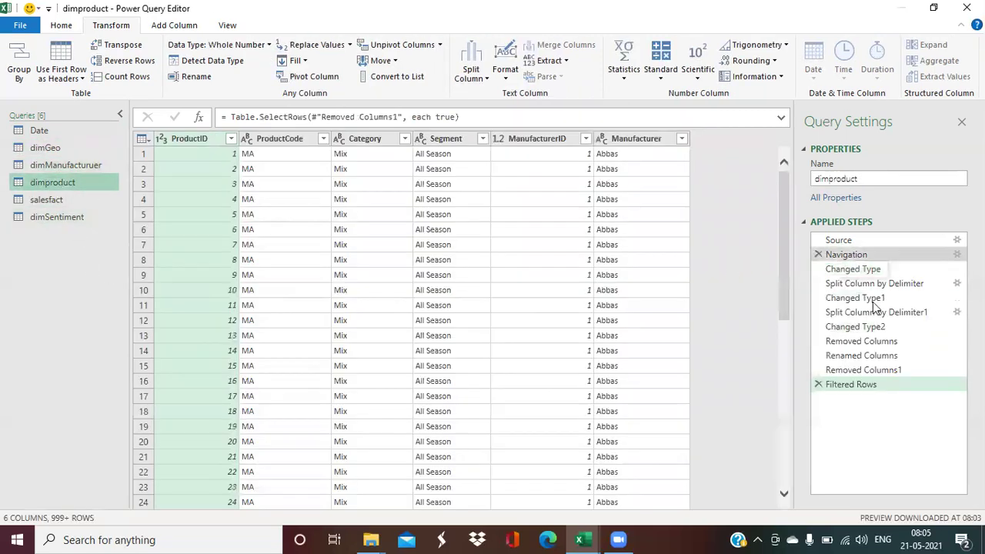
{"action": "left_click", "coordinate": [43, 201]}
{"action": "left_click", "coordinate": [46, 221]}
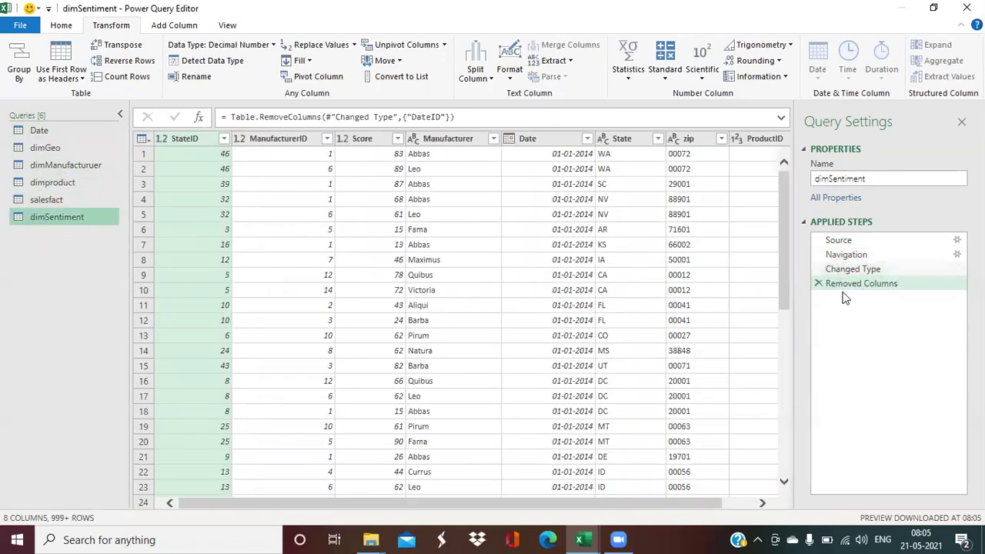
{"action": "left_click", "coordinate": [57, 135]}
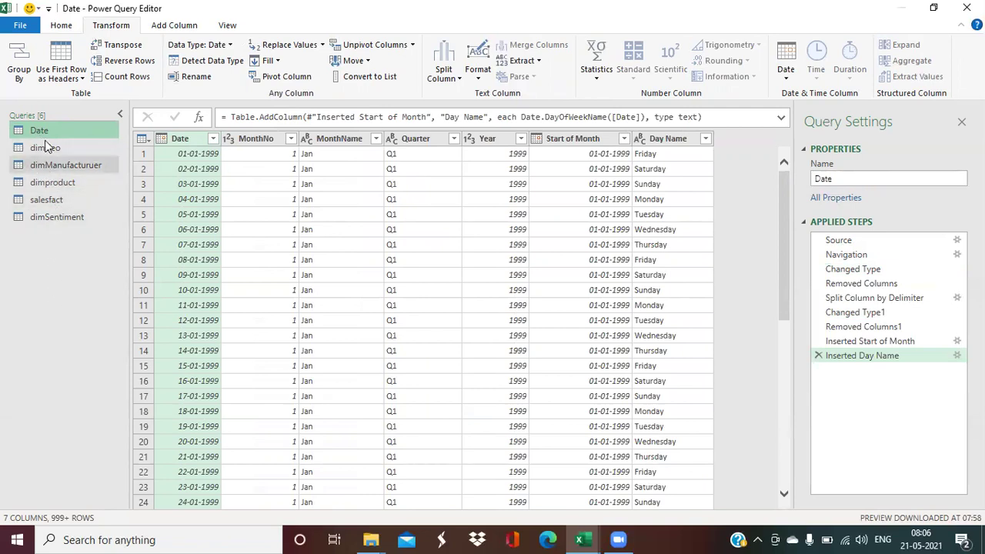
Step: Create a new query group named Sales_Dimension
{"action": "right_click", "coordinate": [52, 290]}
{"action": "left_click", "coordinate": [91, 334]}
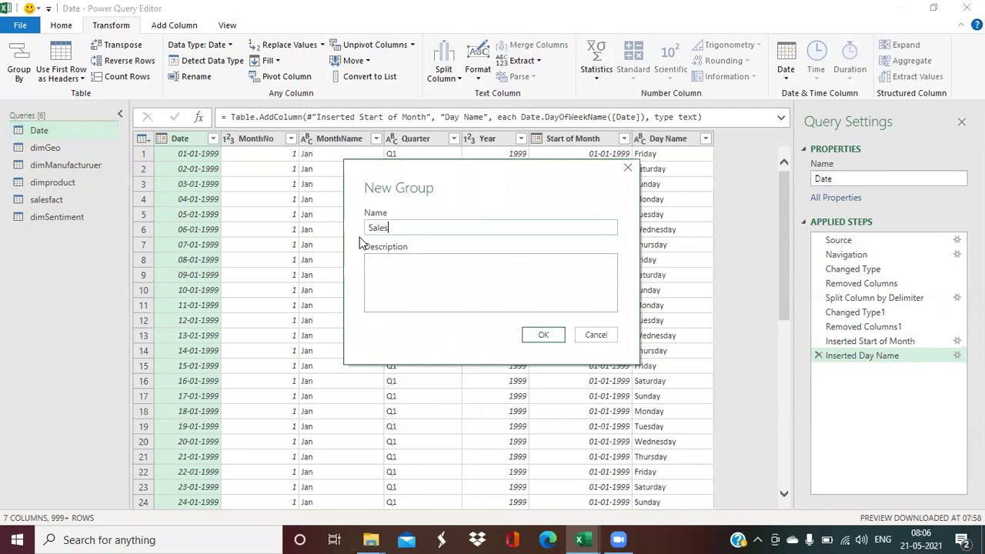
{"action": "type", "text": "DIM"}
{"action": "key", "text": "BackSpace"}
{"action": "key", "text": "BackSpace"}
{"action": "type", "text": "imensio"}
{"action": "left_click", "coordinate": [539, 335]}
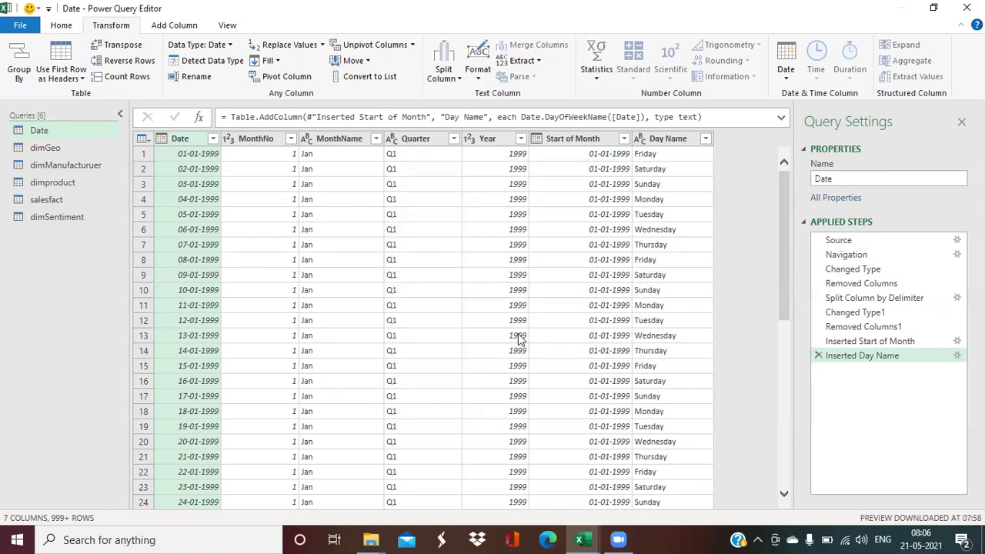
Step: Create a second query group named Sales_Fact
{"action": "right_click", "coordinate": [39, 312]}
{"action": "left_click", "coordinate": [74, 360]}
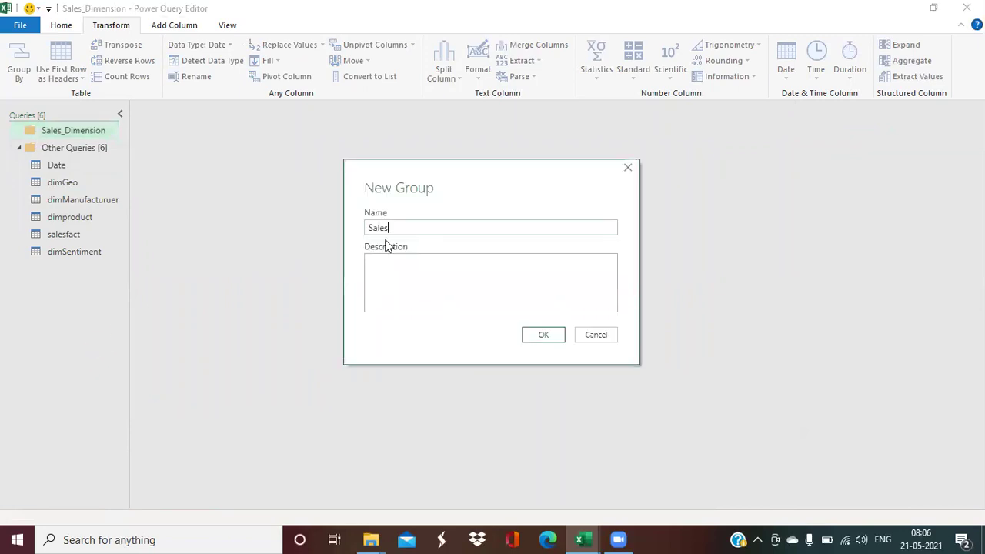
{"action": "type", "text": "Sales_Fact"}
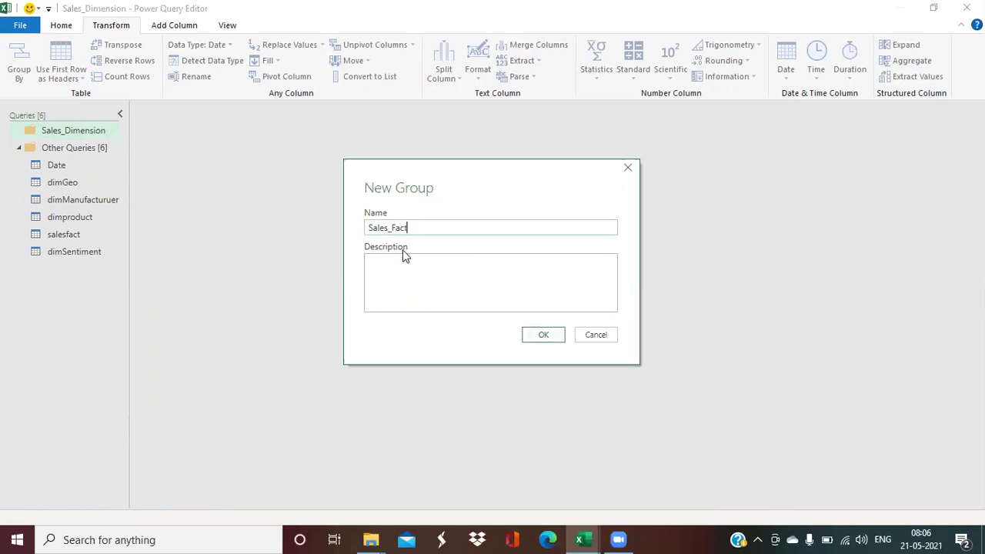
{"action": "left_click", "coordinate": [529, 337]}
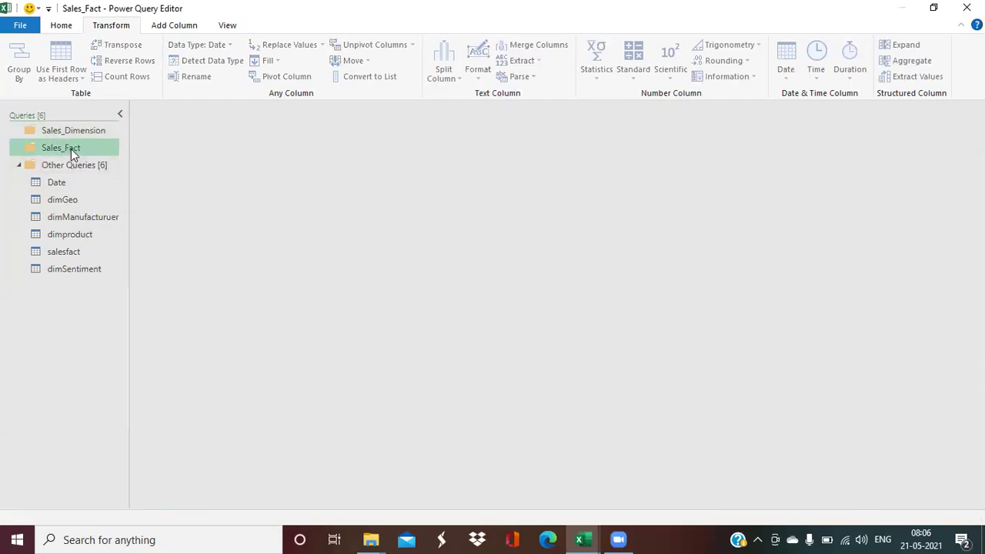
Step: Move the dimGeo and Date queries into the Sales_Dimension group
{"action": "right_click", "coordinate": [68, 197]}
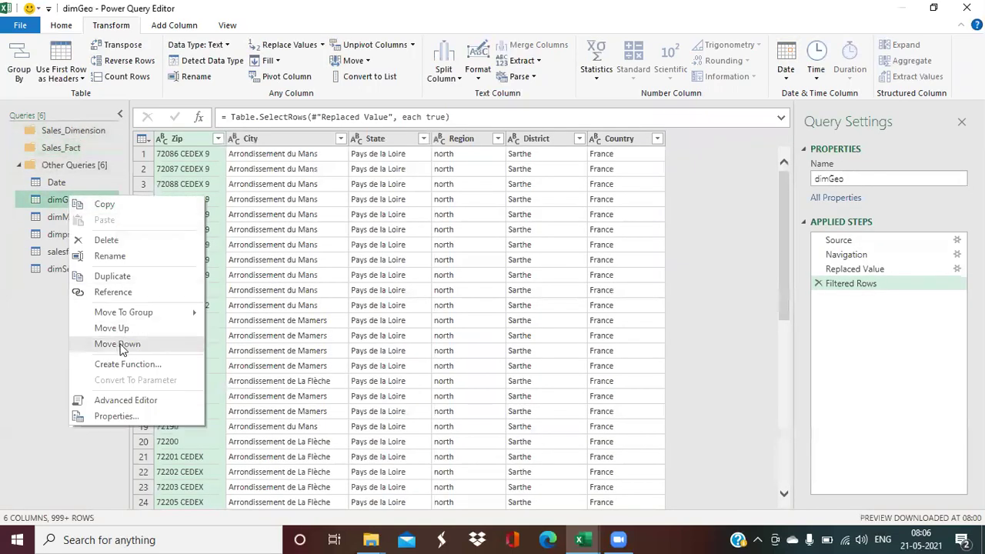
{"action": "mouse_move", "coordinate": [128, 314]}
{"action": "left_click", "coordinate": [266, 315]}
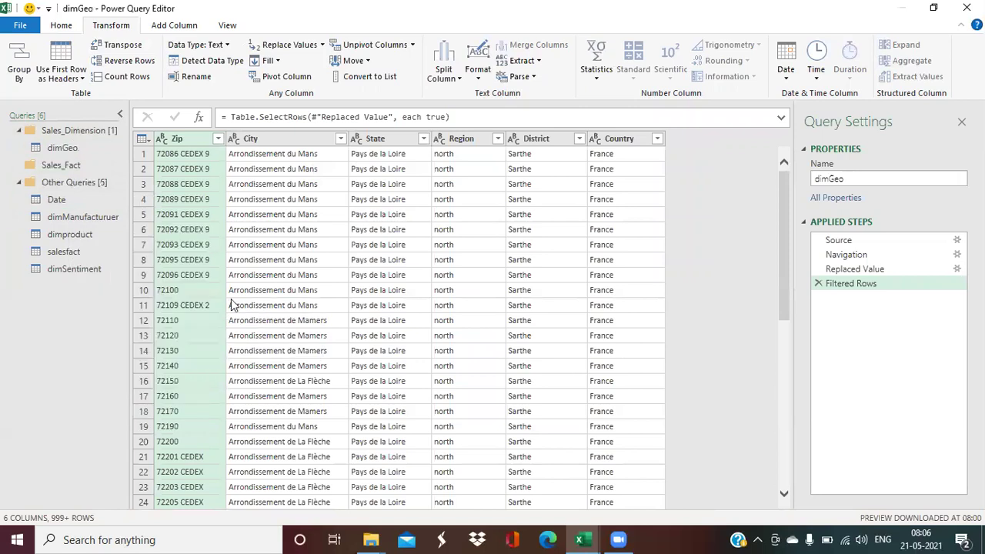
{"action": "right_click", "coordinate": [57, 203]}
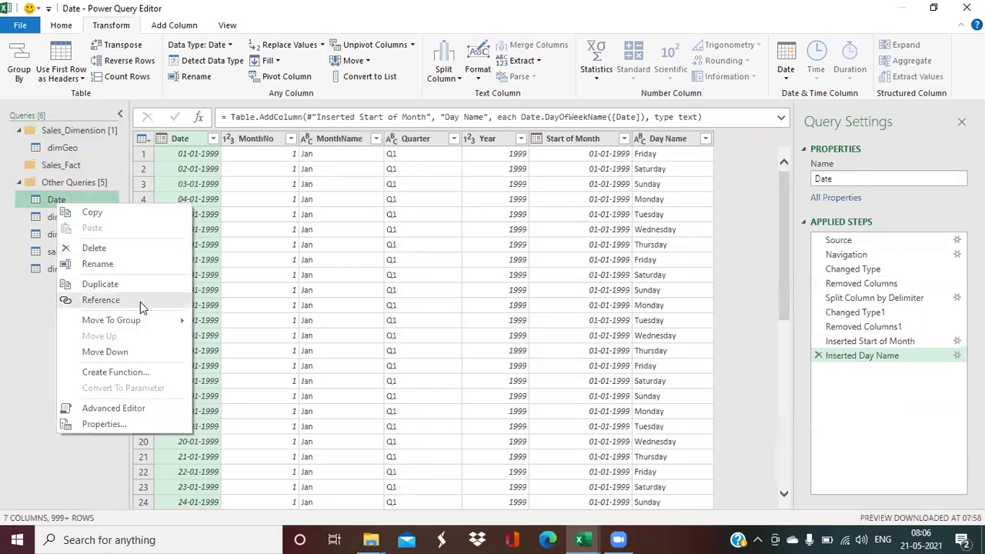
{"action": "mouse_move", "coordinate": [132, 320]}
{"action": "left_click", "coordinate": [247, 323]}
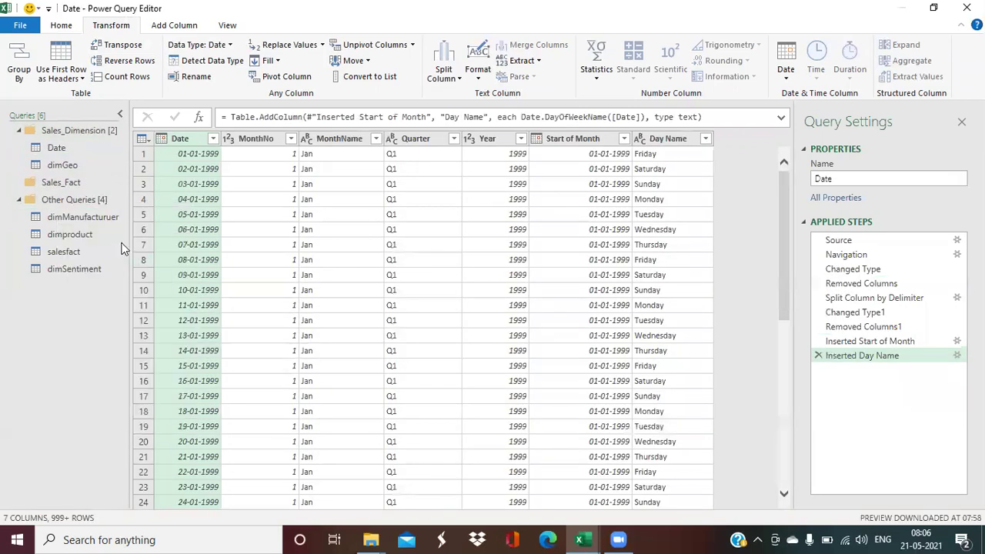
Step: Move the dimManufacturuer, dimproduct and dimSentiment queries into the Sales_Dimension group
{"action": "right_click", "coordinate": [86, 223]}
{"action": "mouse_move", "coordinate": [184, 340]}
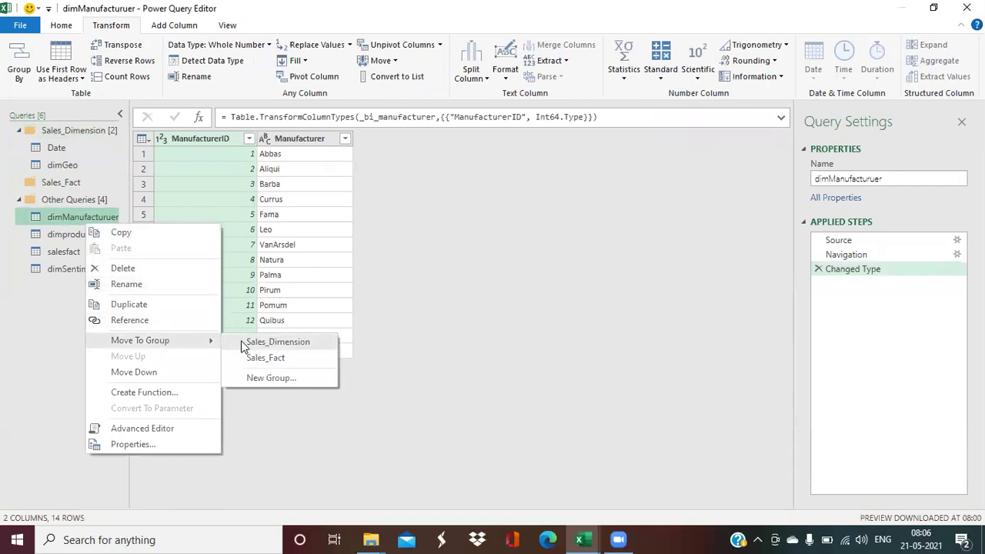
{"action": "left_click", "coordinate": [241, 341]}
{"action": "left_click", "coordinate": [86, 232]}
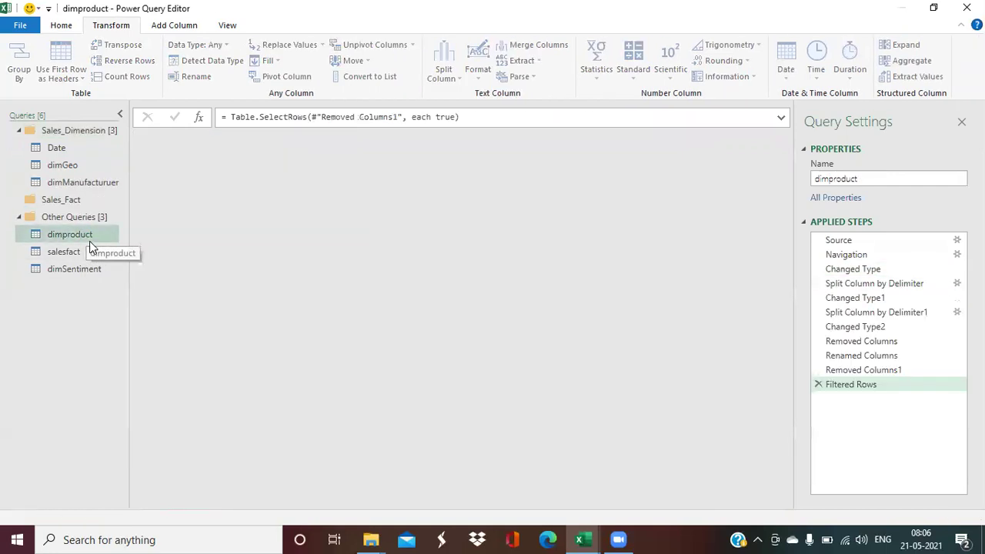
{"action": "left_click", "coordinate": [91, 273]}
{"action": "right_click", "coordinate": [91, 273]}
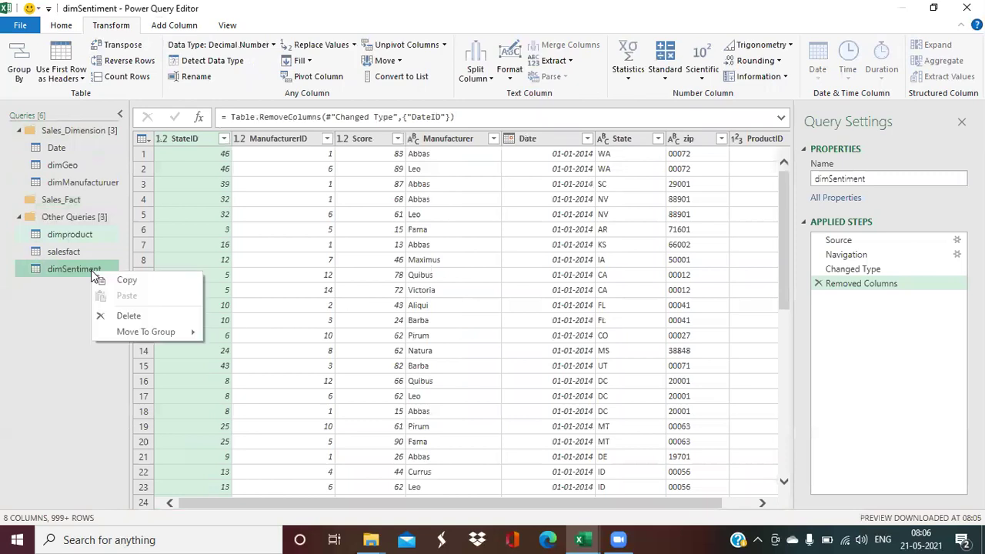
{"action": "mouse_move", "coordinate": [193, 336]}
{"action": "left_click", "coordinate": [259, 333]}
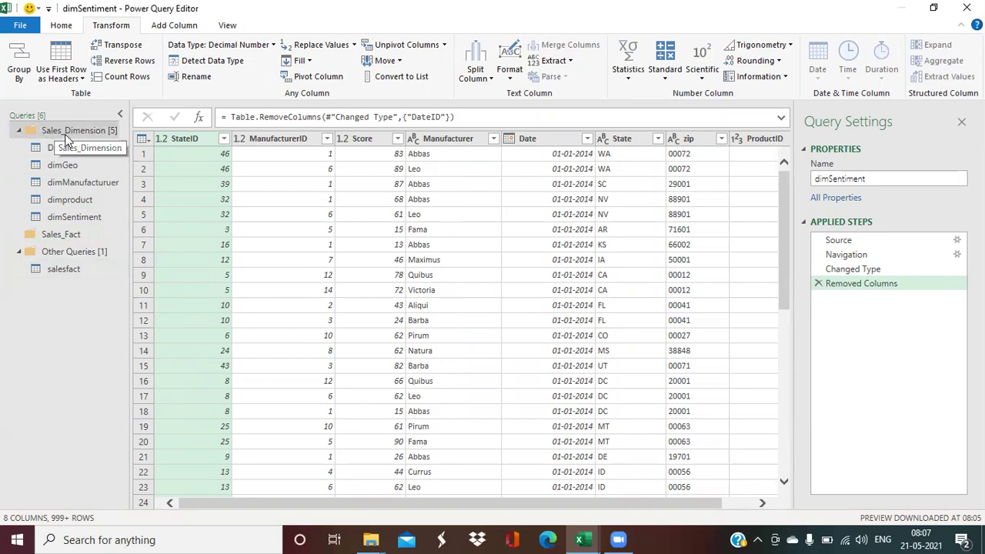
Step: Move the salesfact query into the Sales_Fact group
{"action": "right_click", "coordinate": [65, 275]}
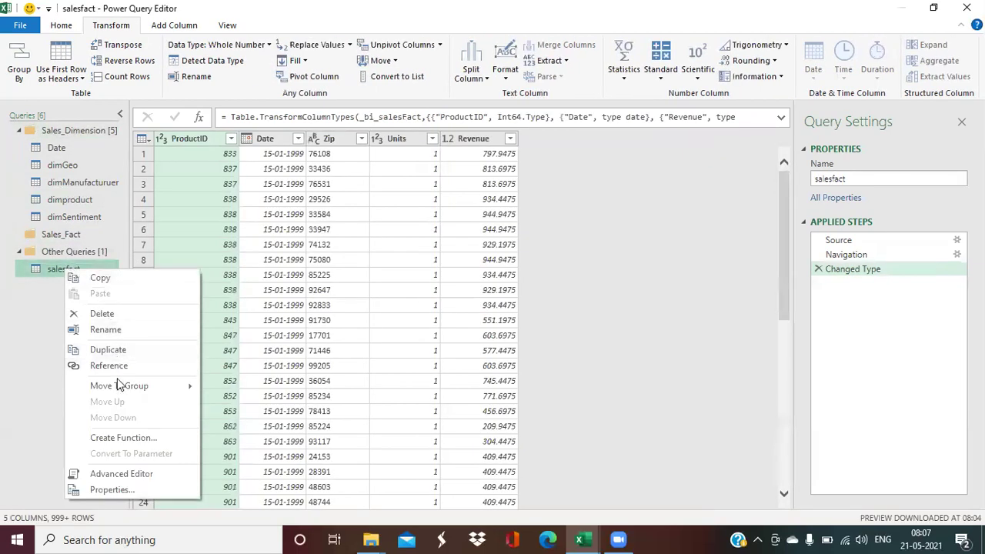
{"action": "mouse_move", "coordinate": [160, 385]}
{"action": "left_click", "coordinate": [244, 403]}
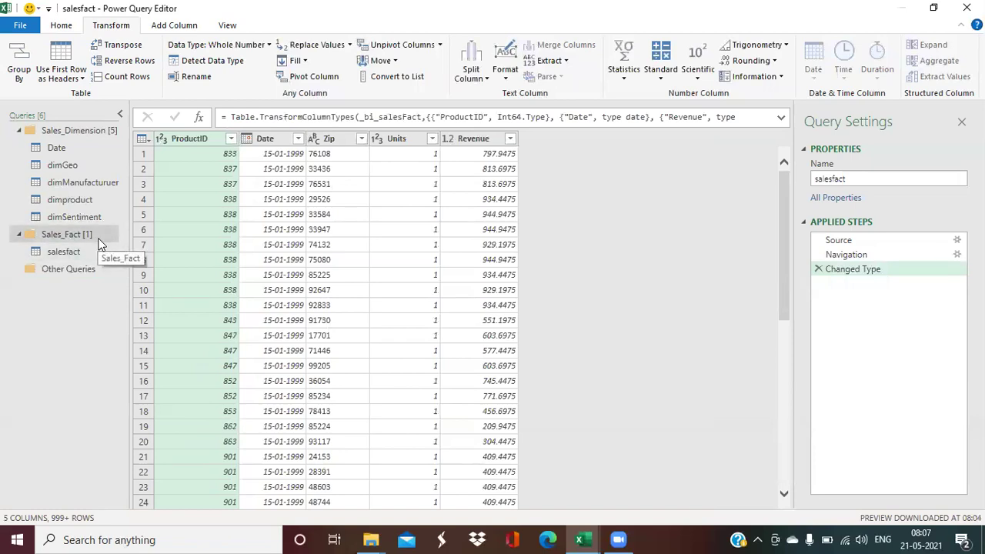
Step: Return to the Date query and examine the available Close & Load options without loading anything
{"action": "left_click", "coordinate": [68, 153]}
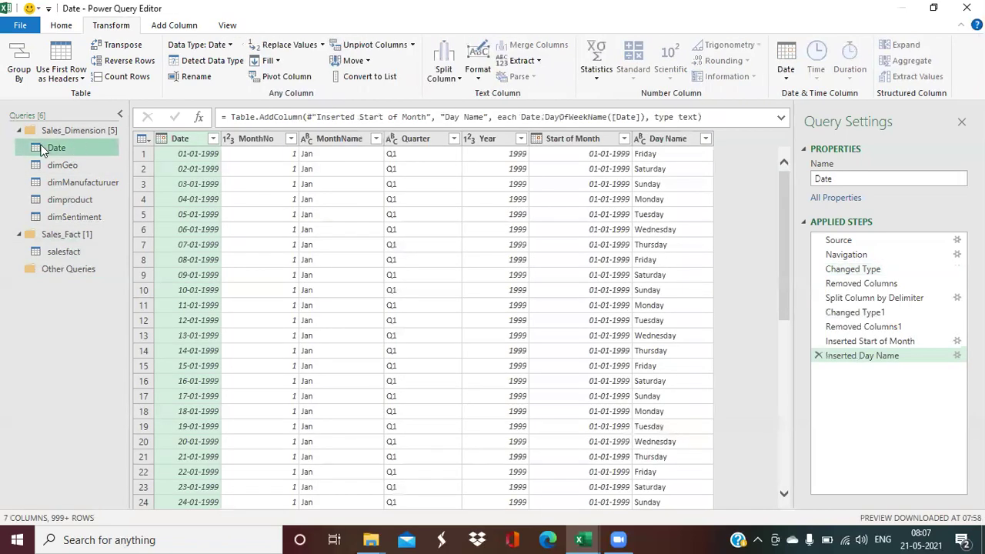
{"action": "left_click", "coordinate": [62, 25]}
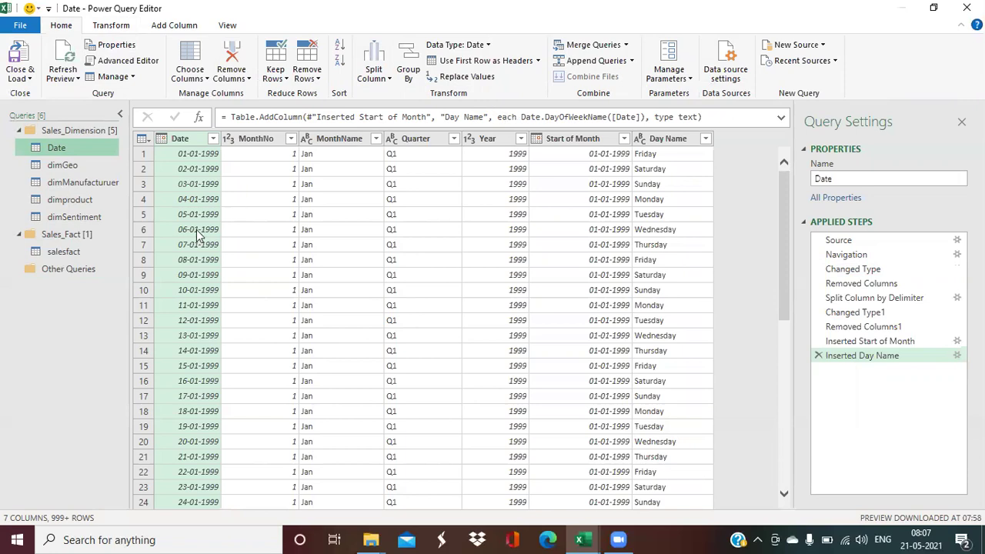
{"action": "left_click", "coordinate": [23, 77]}
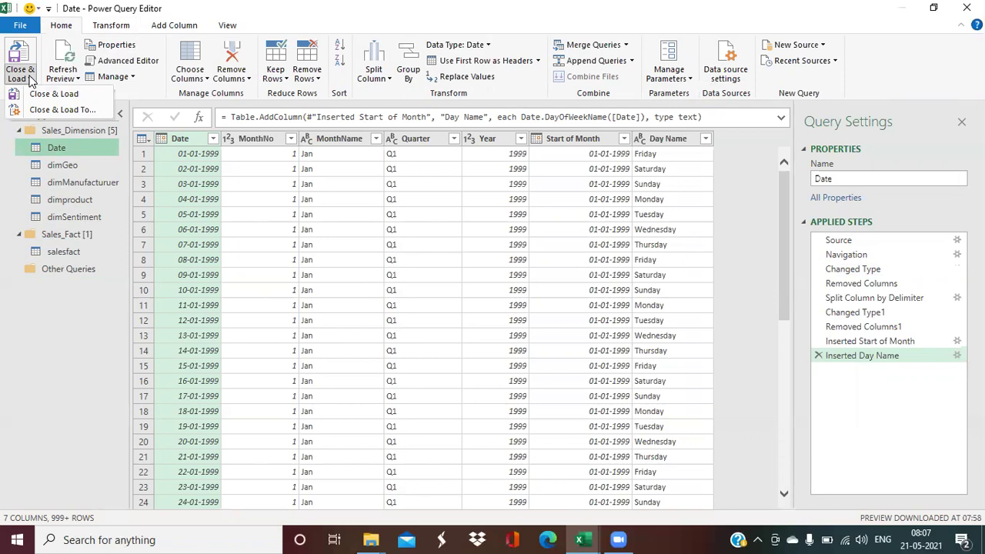
{"action": "left_click", "coordinate": [89, 381]}
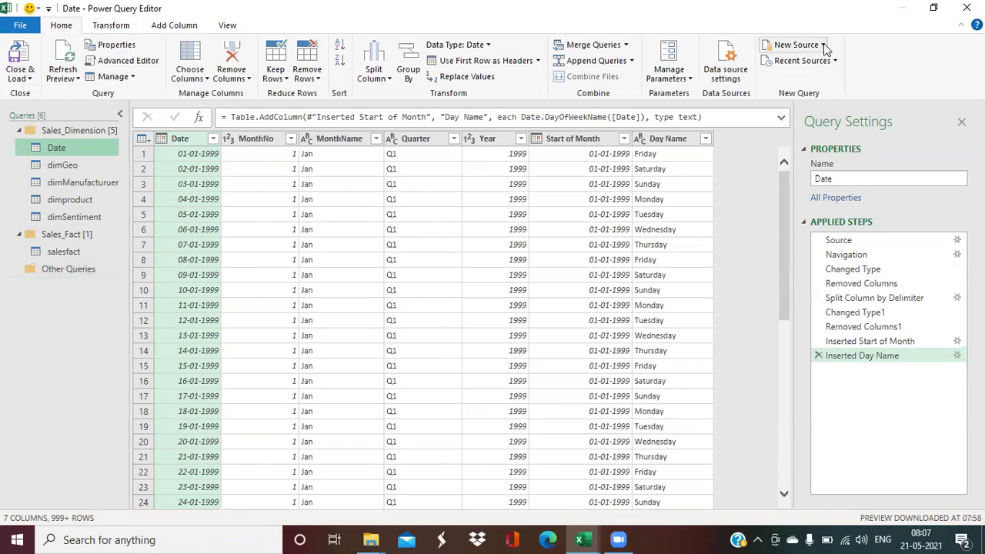
Step: Review the data sources used in the current workbook and the file types offered for a new source
{"action": "left_click", "coordinate": [723, 74]}
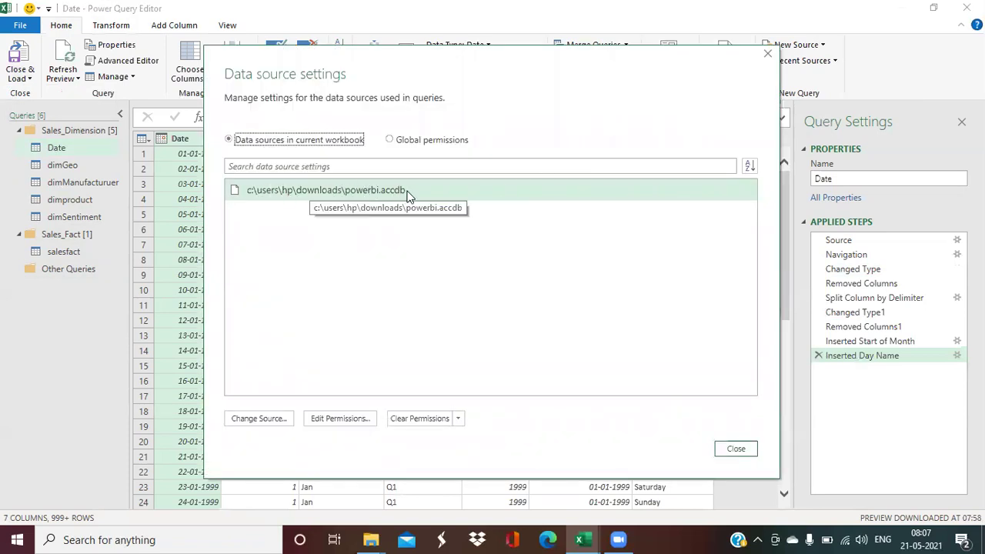
{"action": "left_click", "coordinate": [735, 449]}
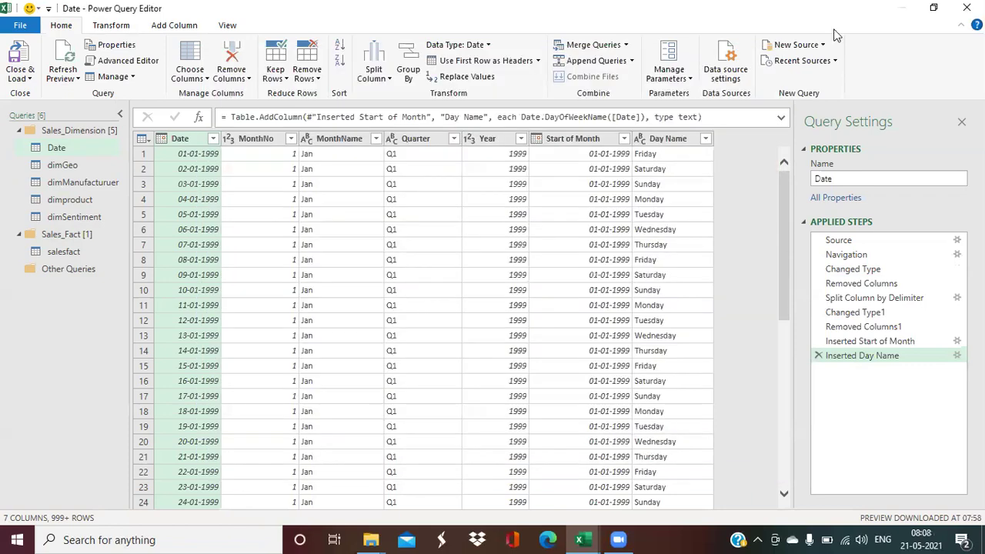
{"action": "left_click", "coordinate": [820, 48]}
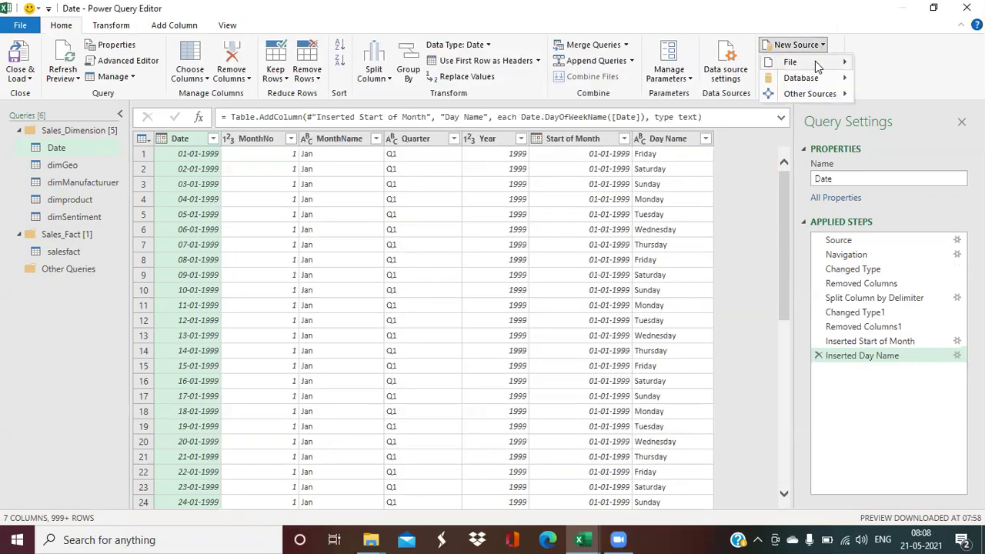
{"action": "mouse_move", "coordinate": [815, 60]}
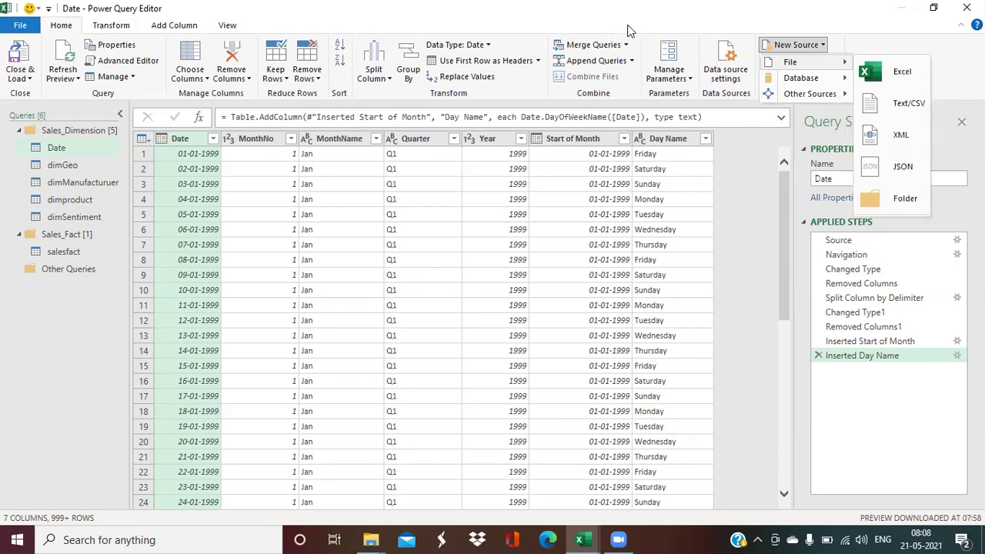
{"action": "left_click", "coordinate": [596, 49]}
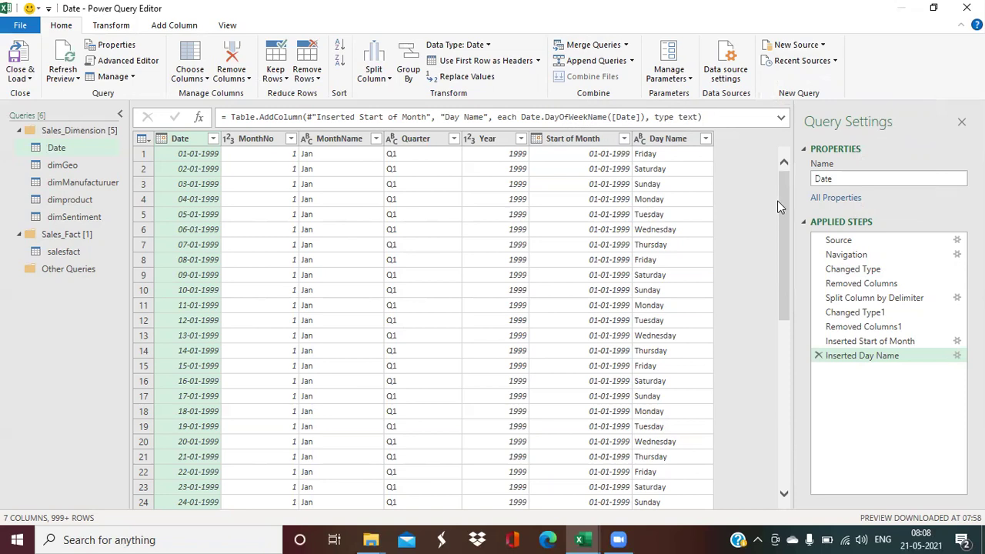
Step: Import Sheet1 from the Sample Sales Data Excel workbook in the Downloads folder as a new query
{"action": "left_click", "coordinate": [824, 47]}
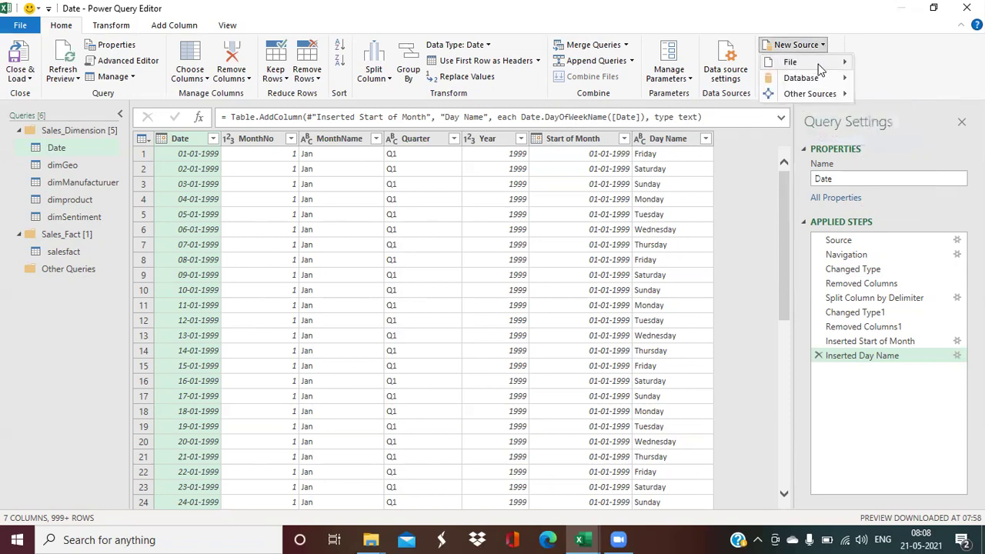
{"action": "mouse_move", "coordinate": [818, 66]}
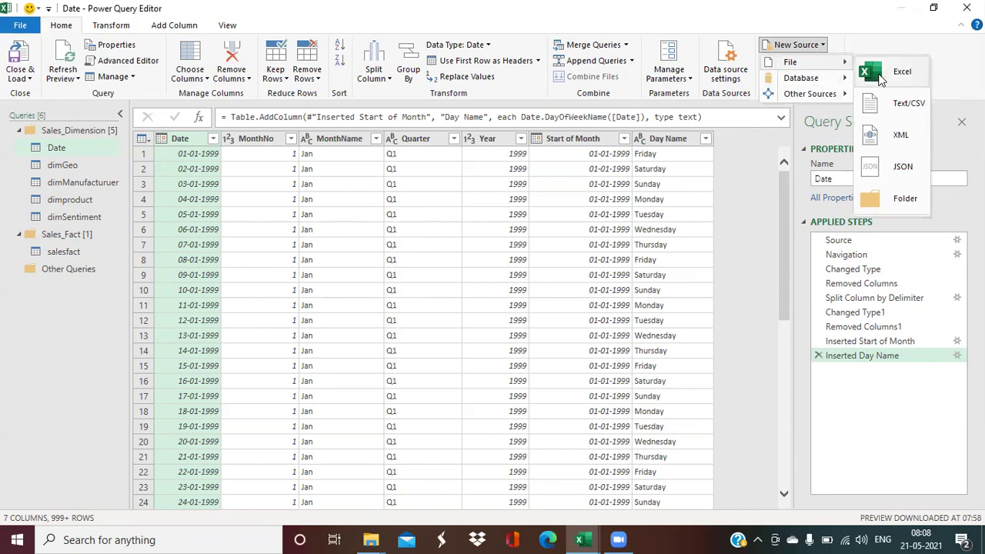
{"action": "left_click", "coordinate": [881, 77]}
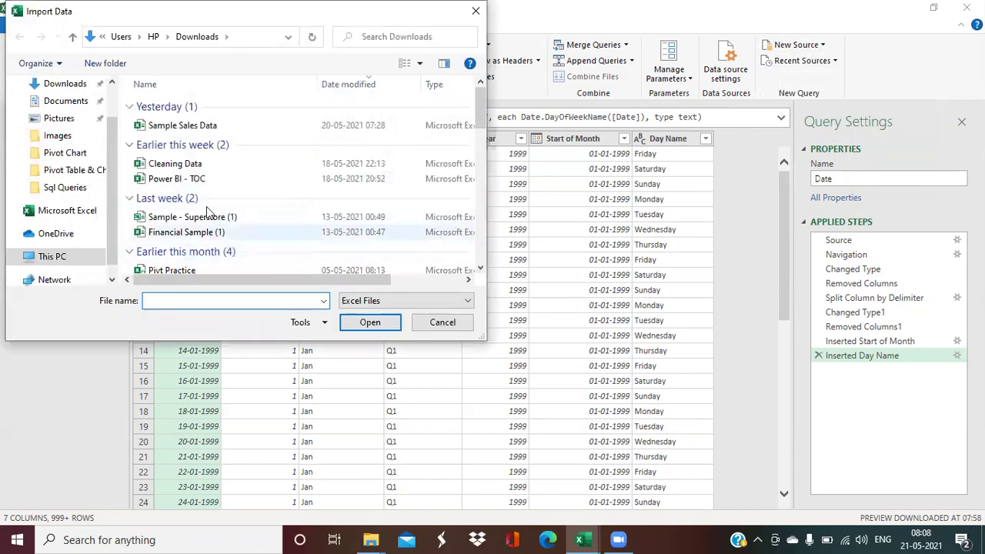
{"action": "left_click", "coordinate": [201, 125]}
{"action": "left_click", "coordinate": [370, 322]}
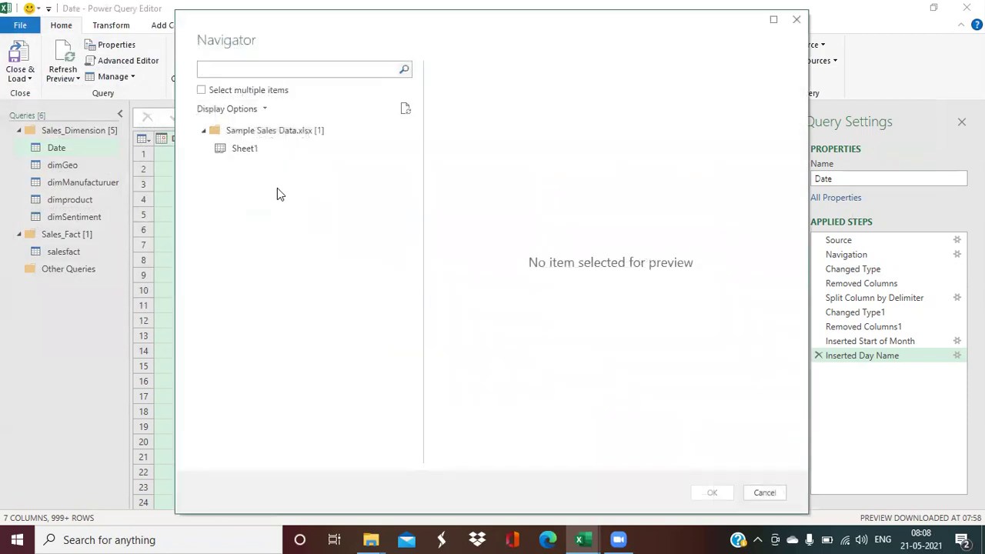
{"action": "left_click", "coordinate": [224, 149]}
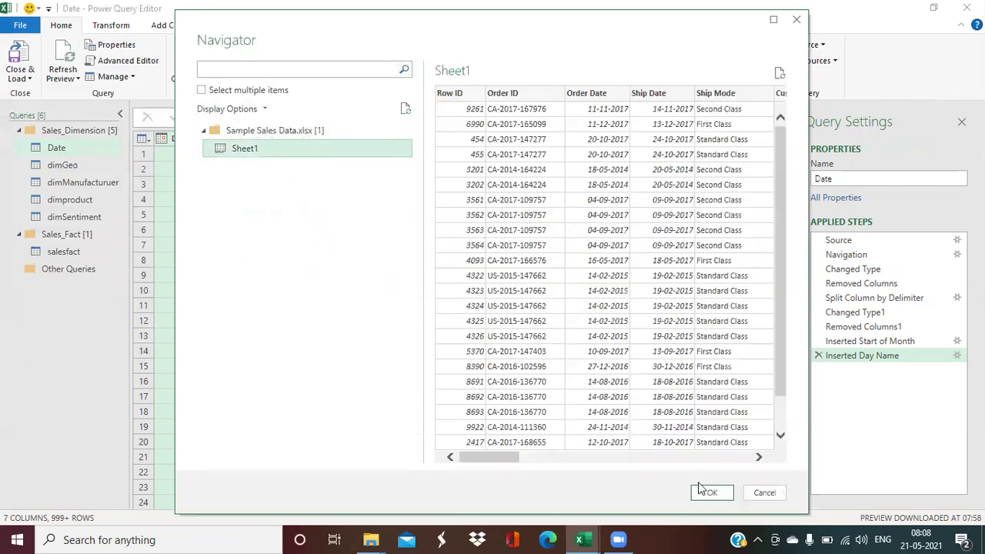
{"action": "left_click", "coordinate": [702, 496]}
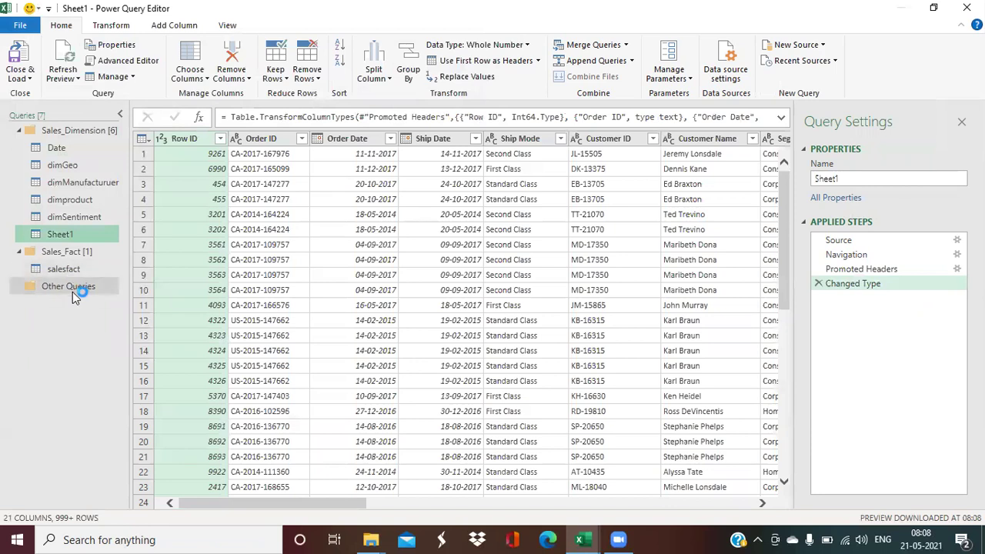
Step: Move the Sheet1 query out of the Sales_Dimension group into Other Queries
{"action": "right_click", "coordinate": [68, 237]}
{"action": "mouse_move", "coordinate": [112, 354]}
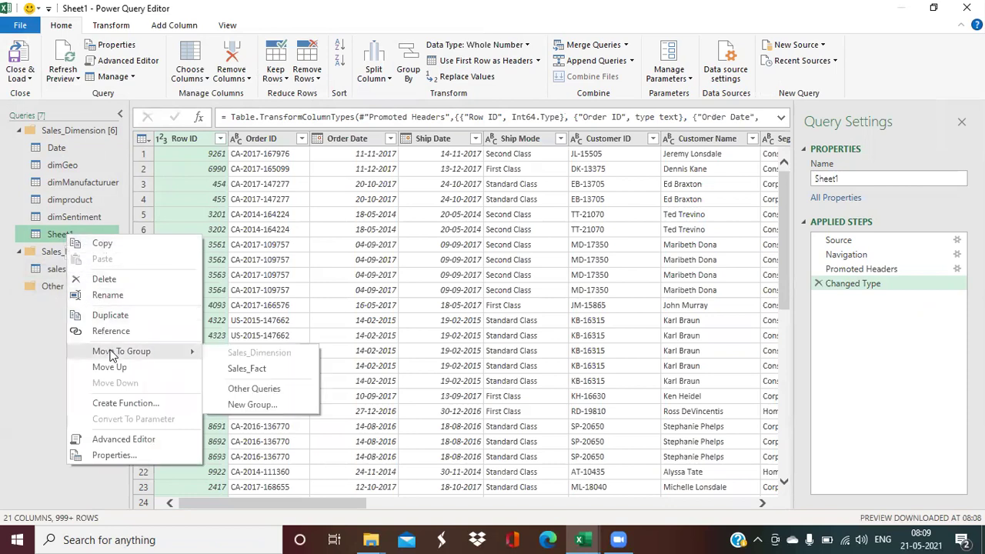
{"action": "left_click", "coordinate": [229, 390]}
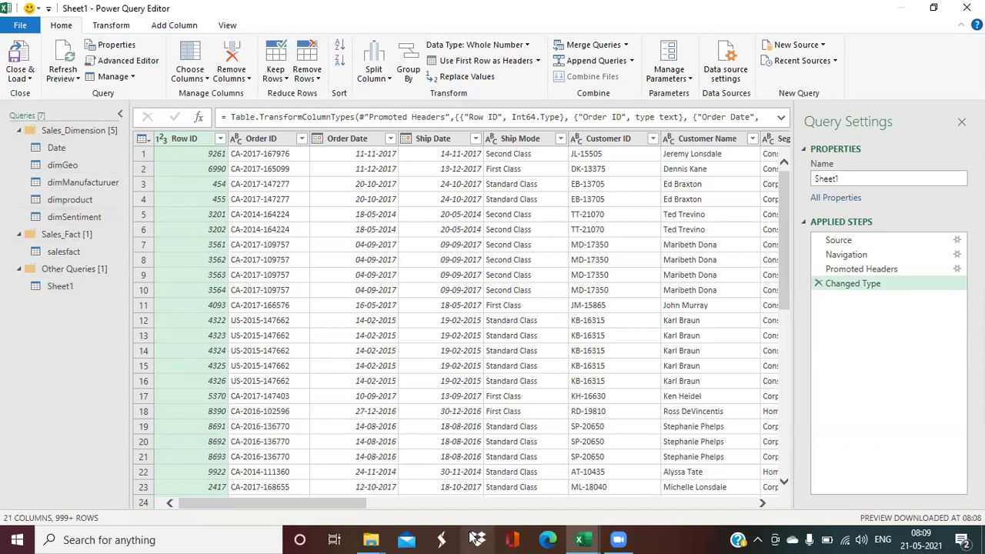
{"action": "mouse_move", "coordinate": [333, 508]}
{"action": "left_mouse_down"}
{"action": "mouse_move", "coordinate": [757, 508]}
{"action": "mouse_move", "coordinate": [319, 514]}
{"action": "left_mouse_up"}
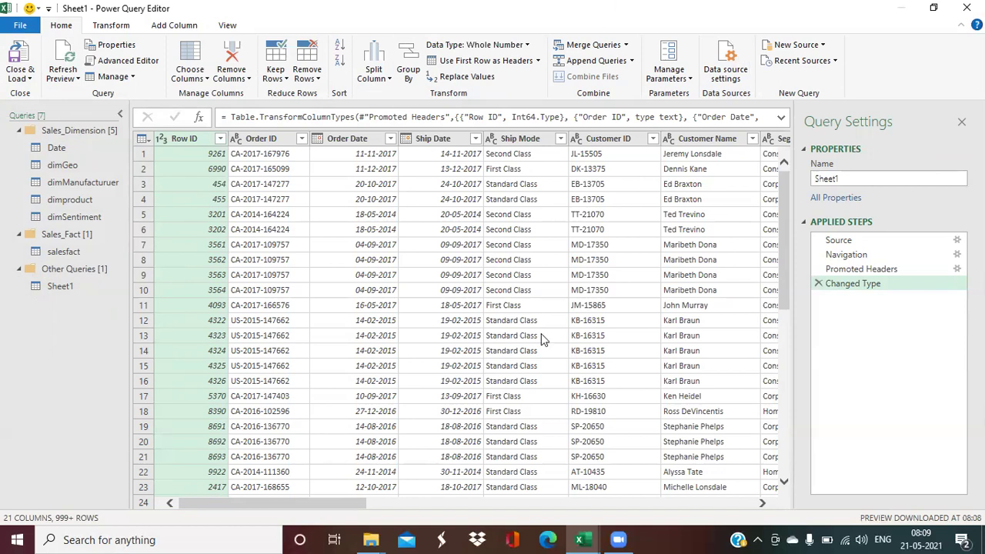
{"action": "left_click", "coordinate": [613, 537]}
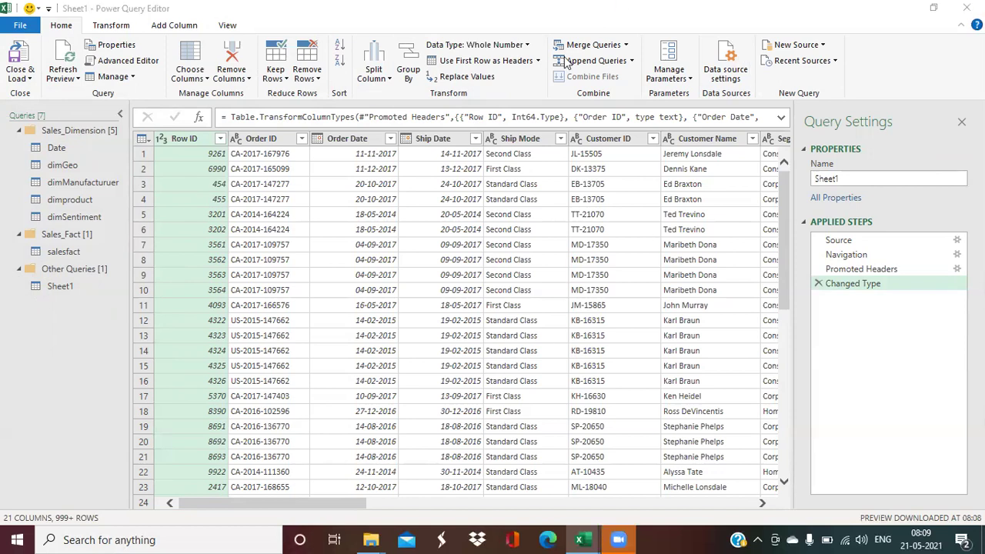